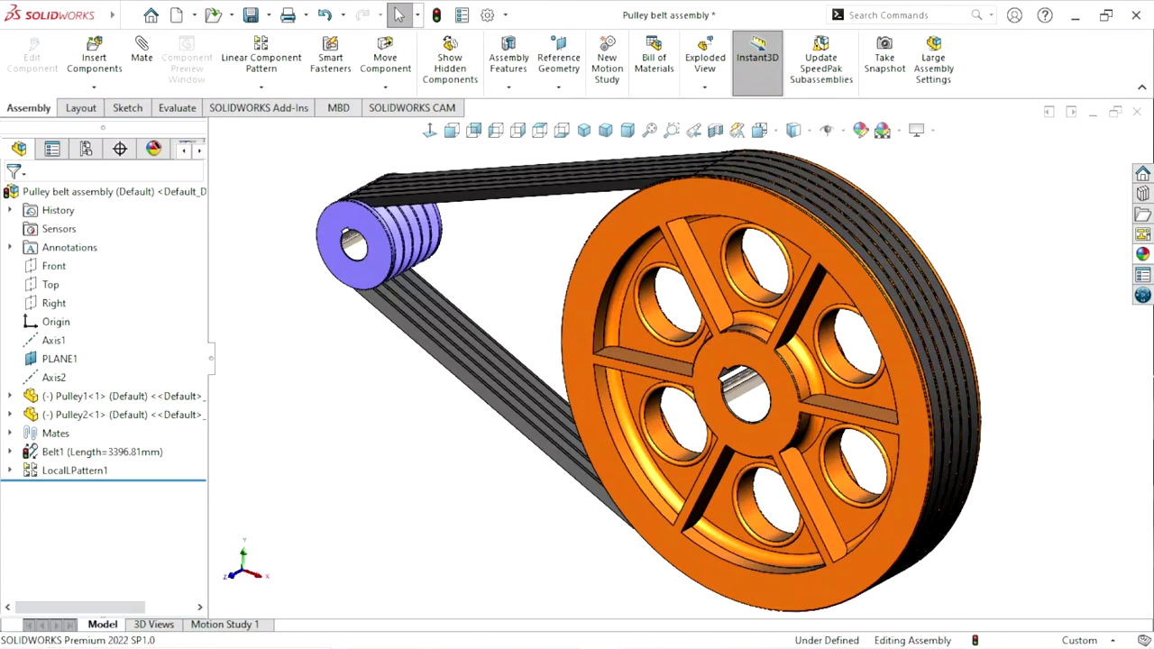
# Step: Zoom out over the assembly and briefly check the Assembly Features list
pyautogui.press('z')
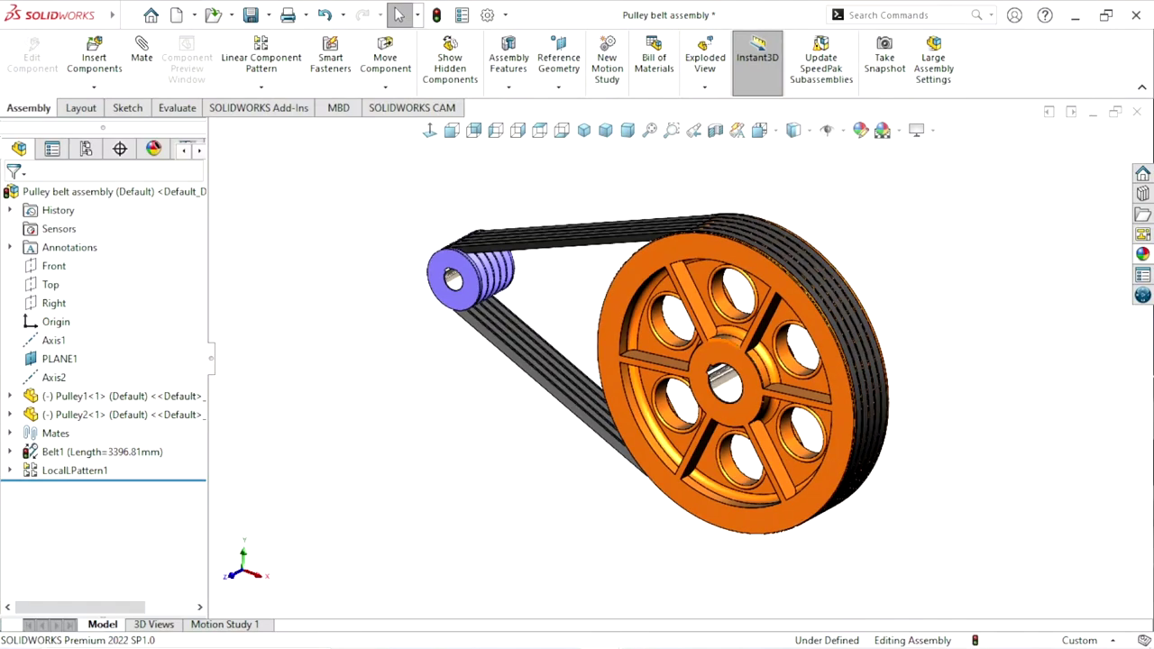
pyautogui.scroll(-1, 722, 388)
pyautogui.scroll(-1, 722, 388)
pyautogui.scroll(-1, 721, 387)
pyautogui.scroll(-1, 722, 387)
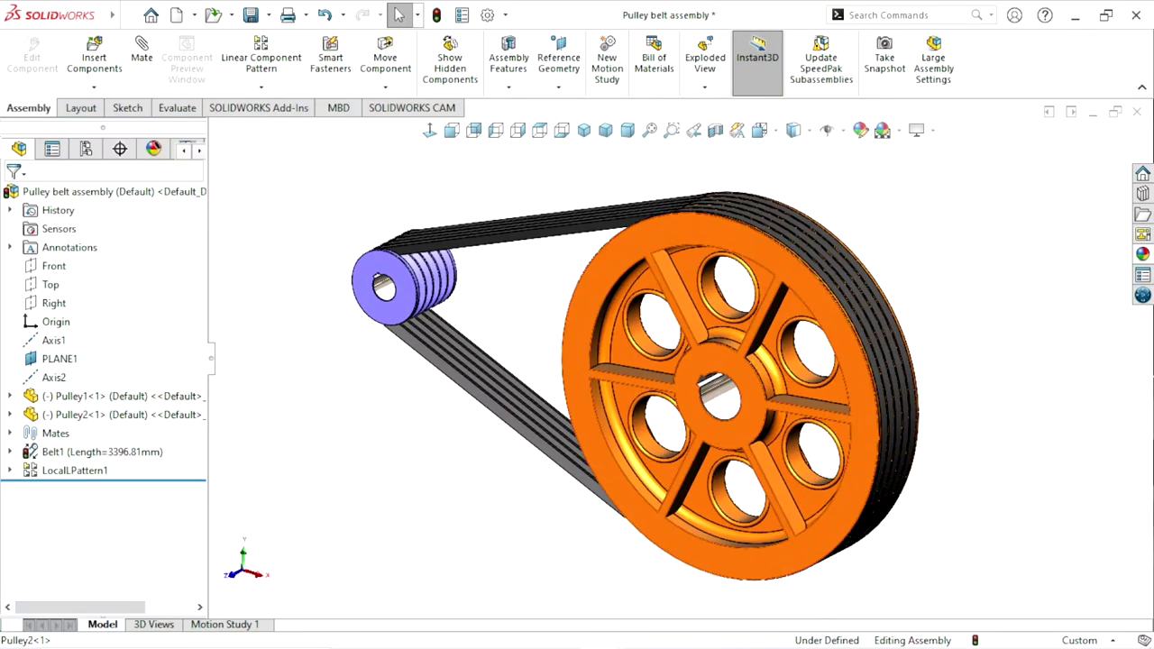
pyautogui.moveTo(722, 271); pyautogui.dragTo(686, 280)
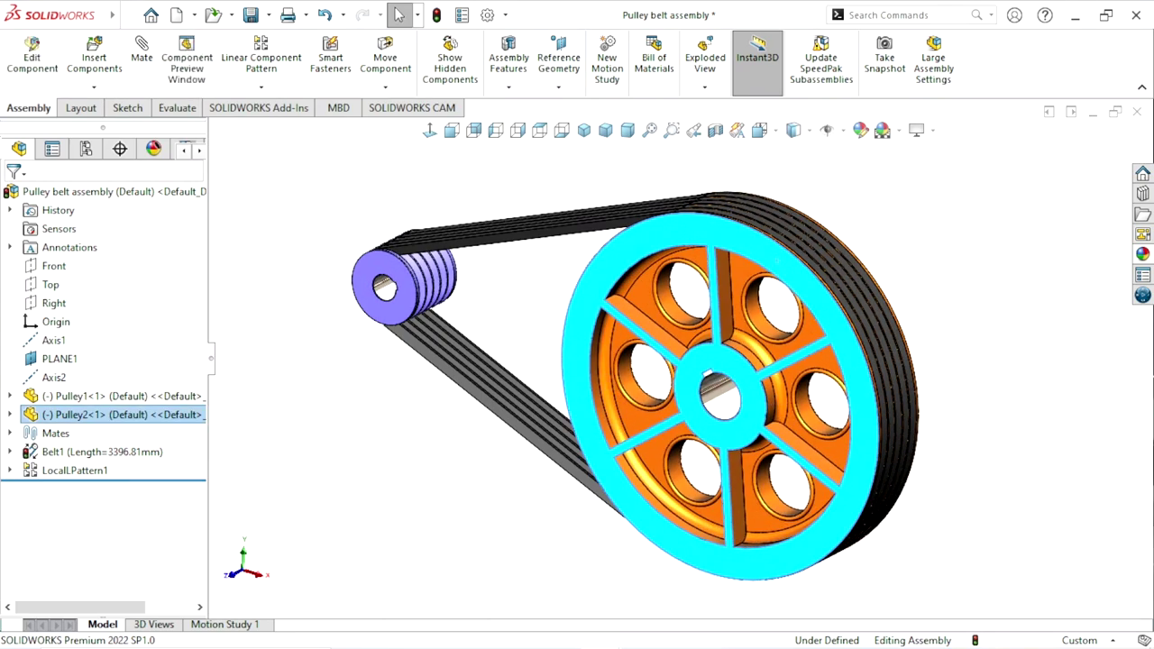
pyautogui.press('Escape')
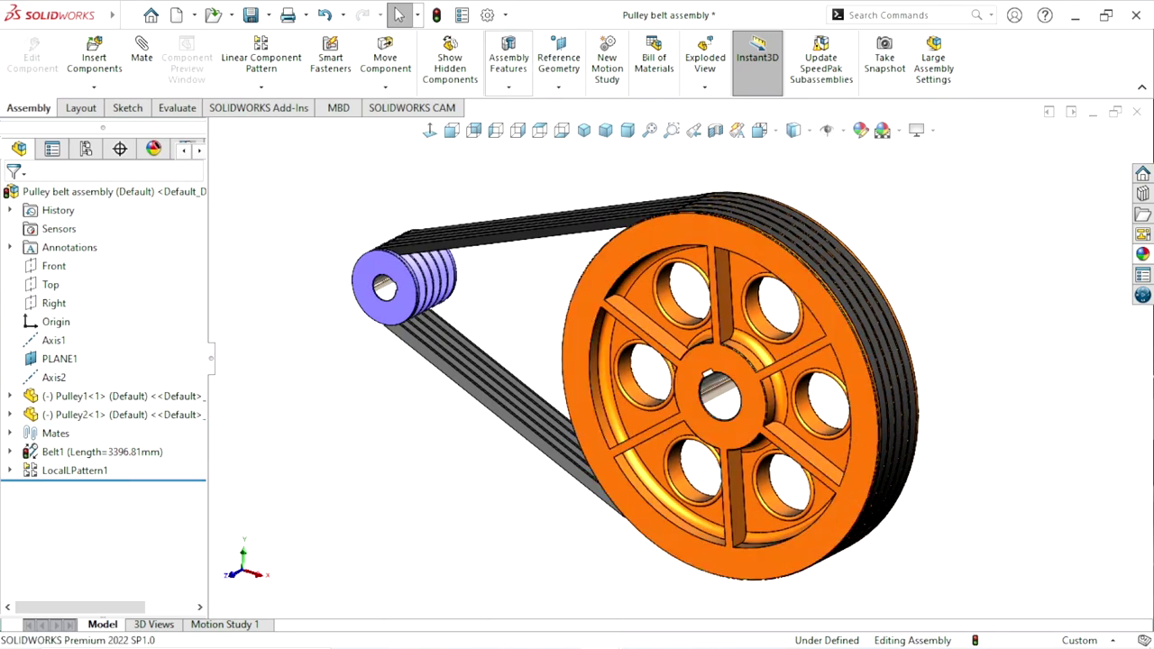
pyautogui.click(508, 63)
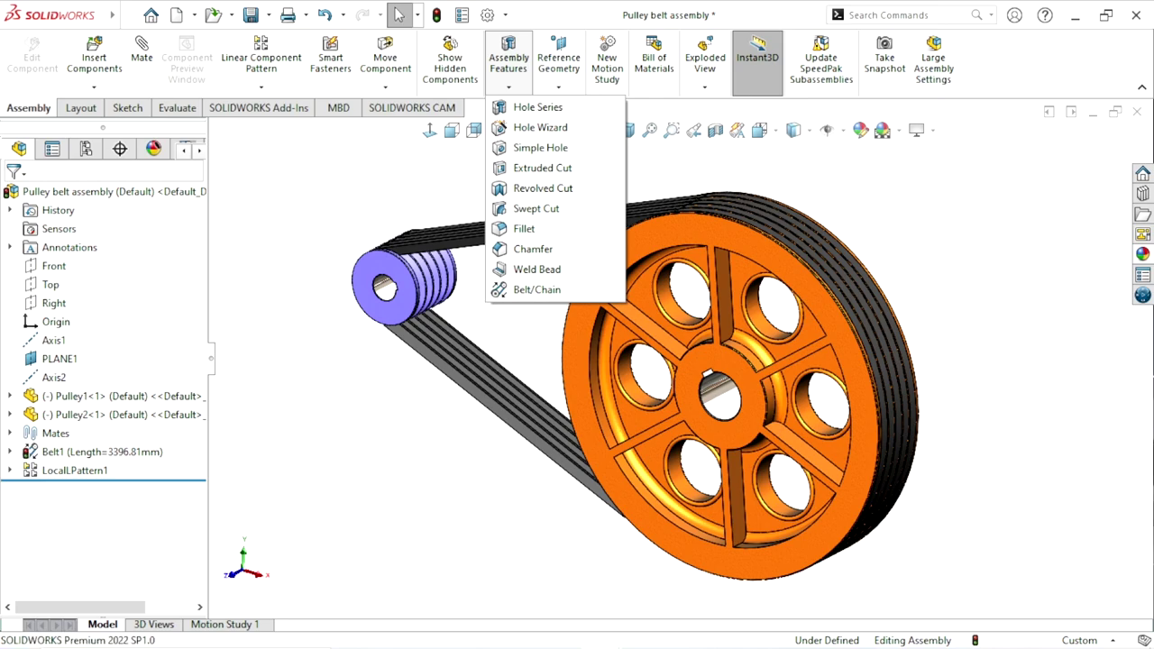
pyautogui.press('Escape')
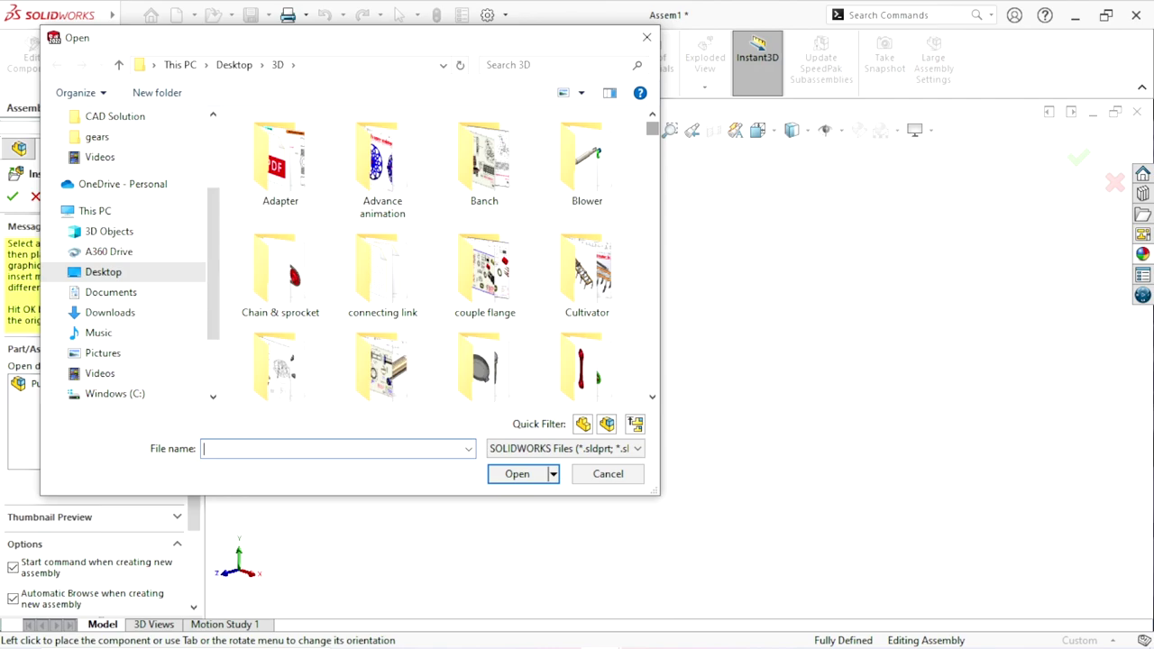
# Step: Insert Pulley1 and Pulley2 together from the file browser and place both in the assembly
pyautogui.scroll(-5, 482, 131)
pyautogui.scroll(-5, 483, 130)
pyautogui.scroll(-5, 483, 130)
pyautogui.scroll(-2, 483, 131)
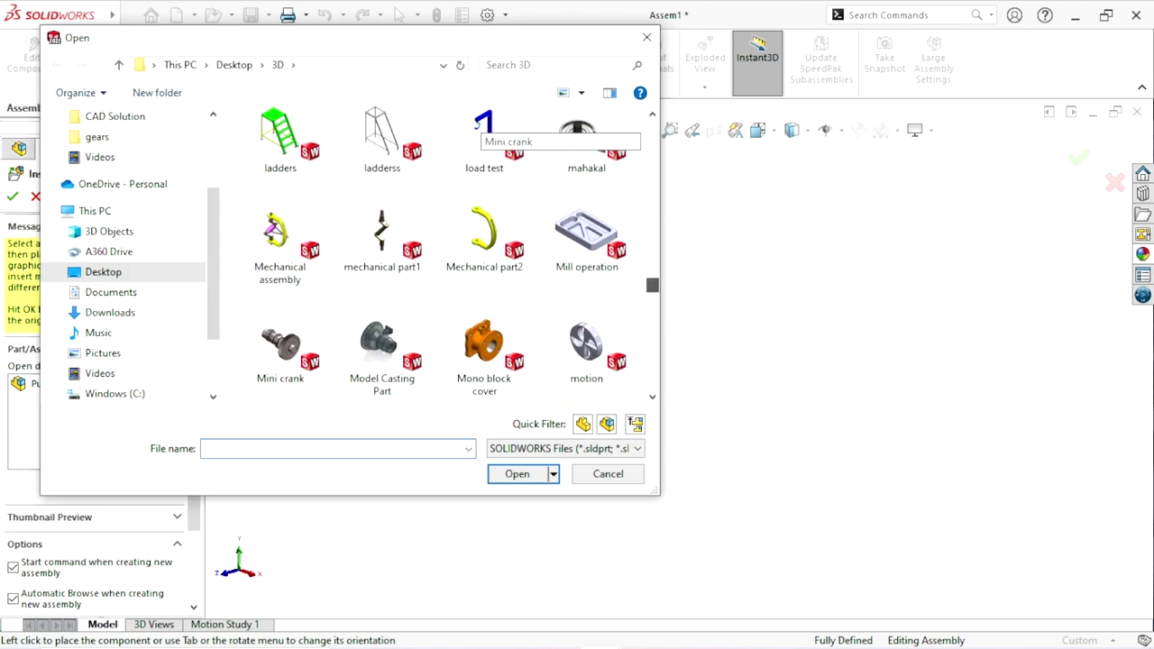
pyautogui.scroll(-5, 482, 131)
pyautogui.scroll(-5, 483, 130)
pyautogui.scroll(-5, 482, 131)
pyautogui.scroll(-5, 482, 131)
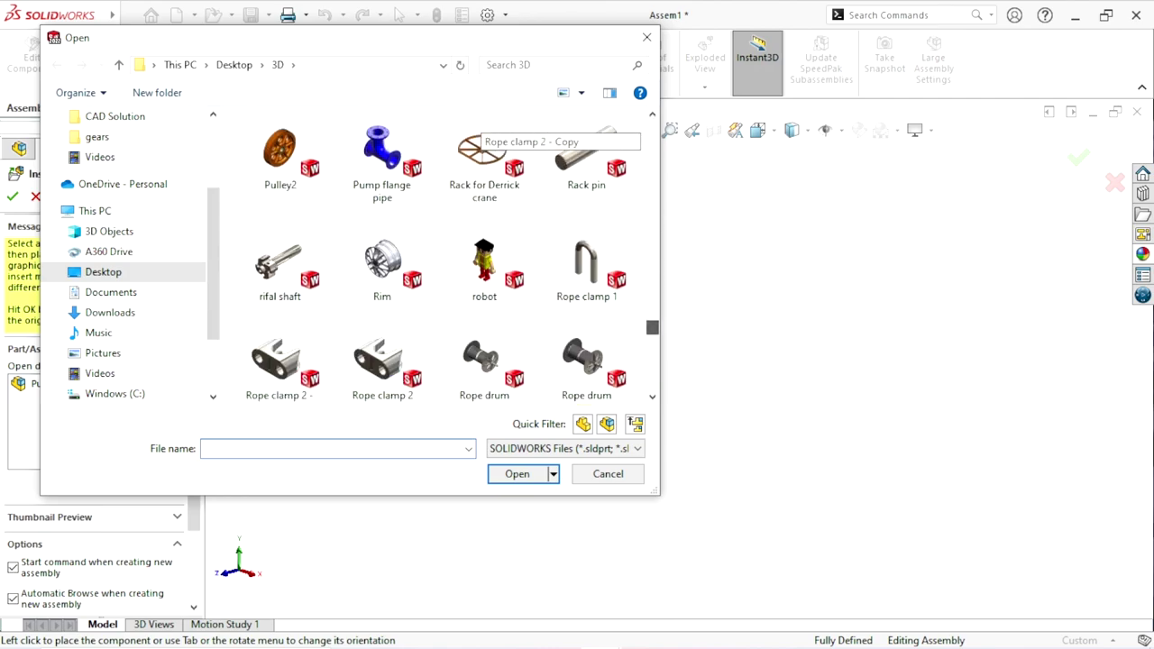
pyautogui.scroll(1, 483, 131)
pyautogui.scroll(2, 483, 131)
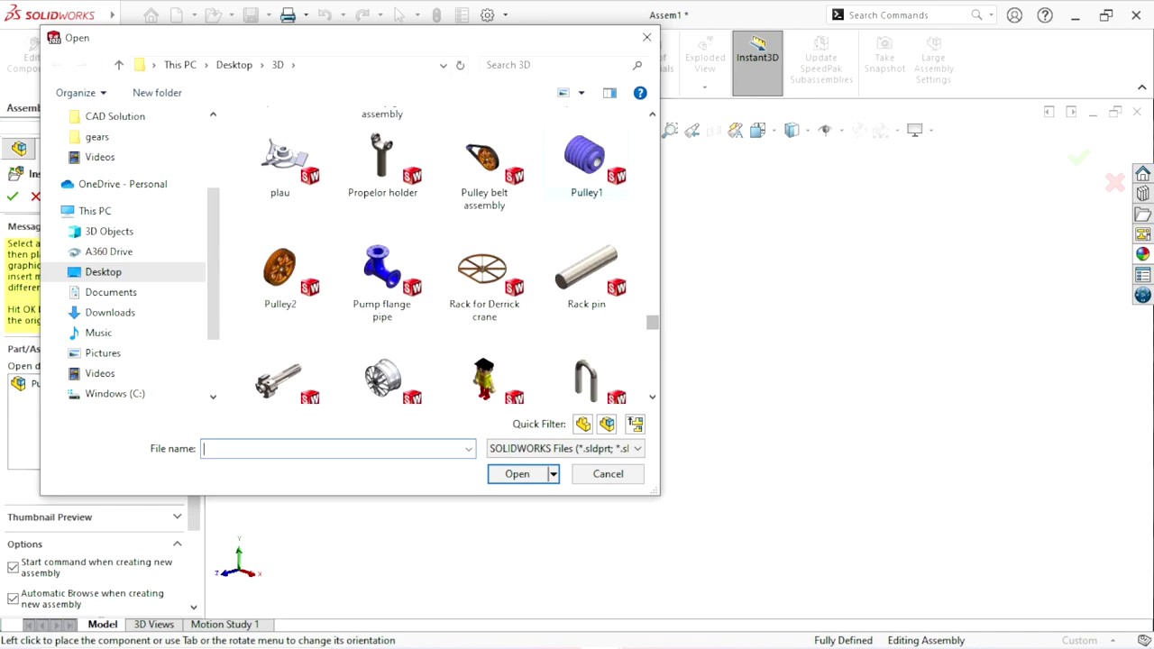
pyautogui.click(586, 163)
pyautogui.keyDown('ctrl'); pyautogui.click(279, 270); pyautogui.keyUp('ctrl')
pyautogui.press('Return')
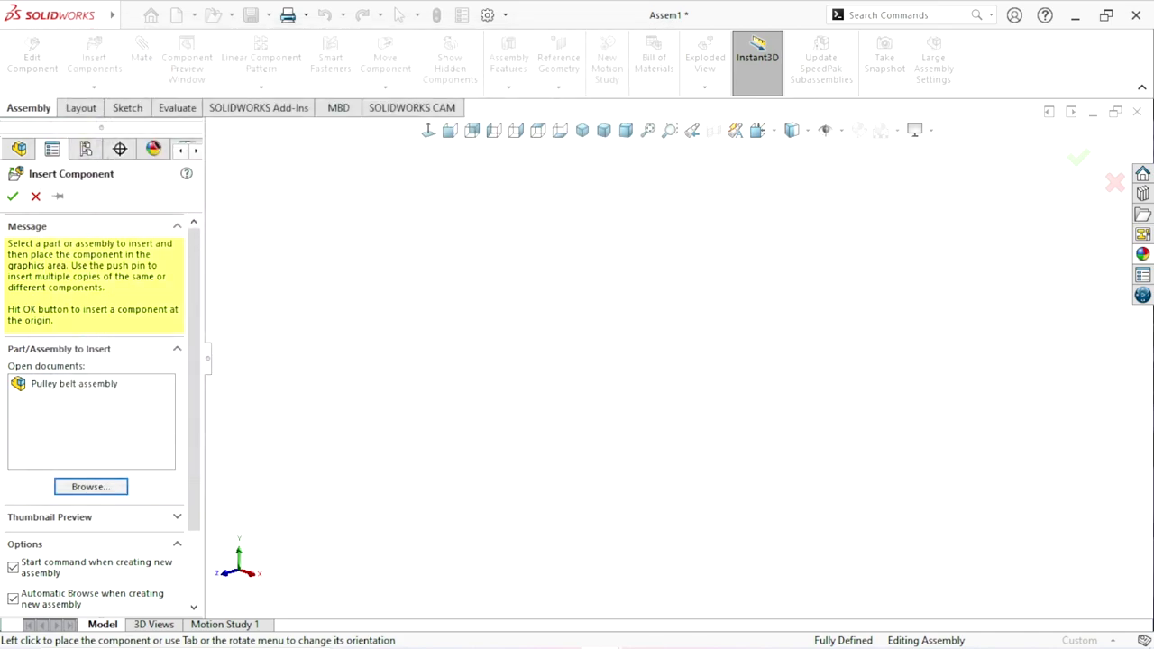
pyautogui.press('Return')
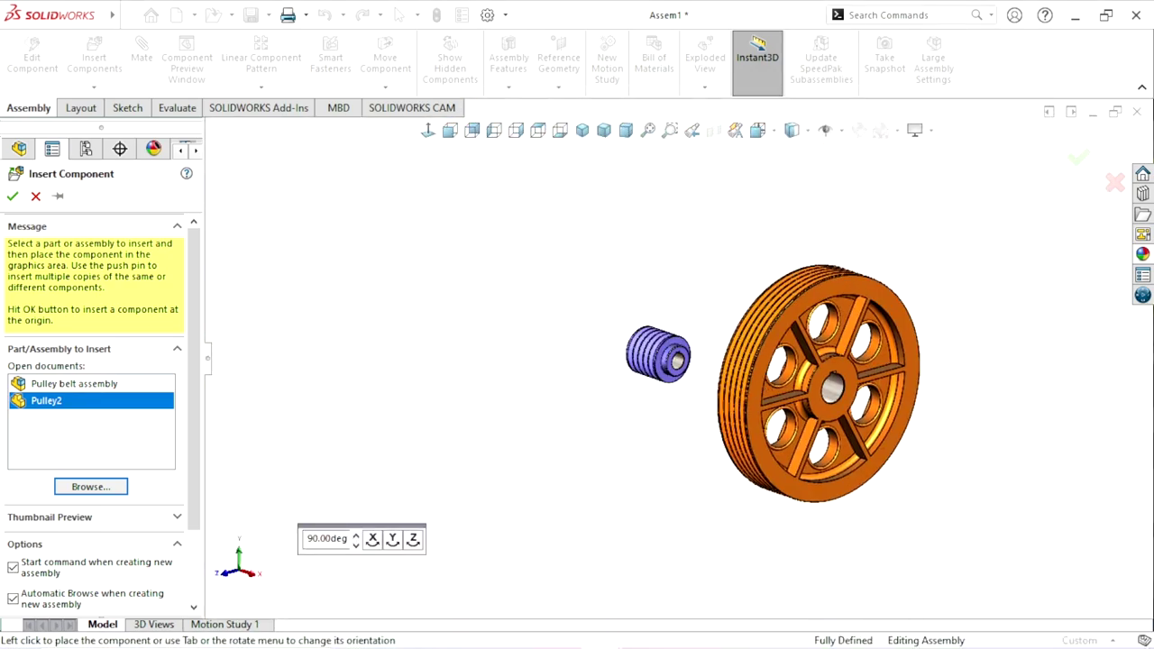
pyautogui.press('Return')
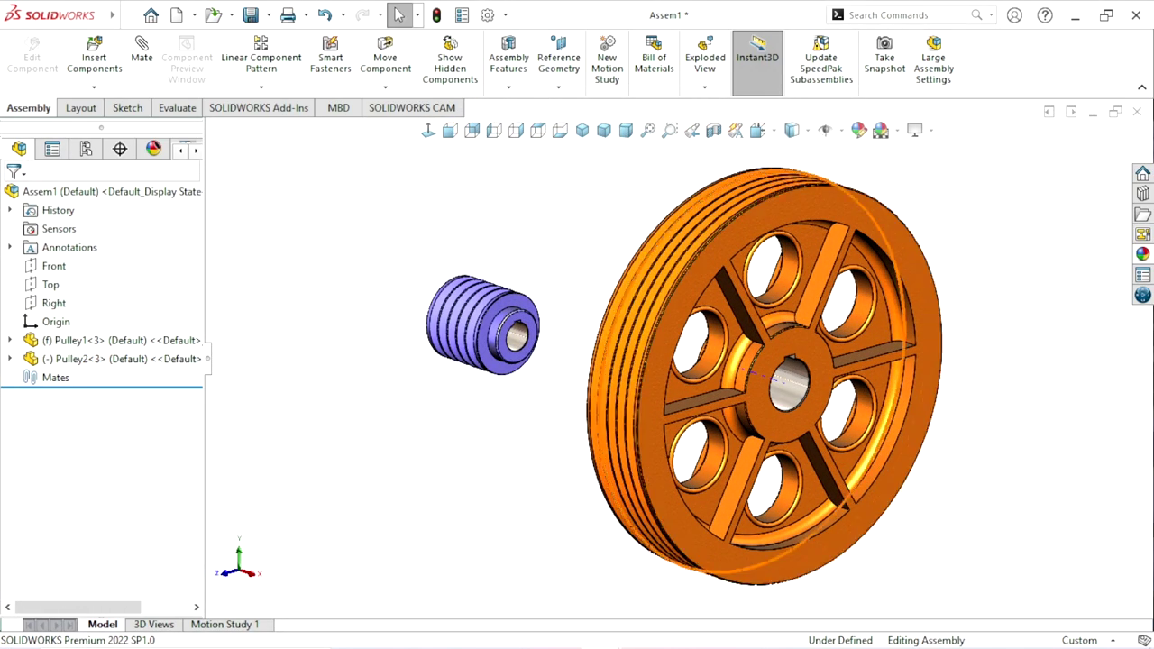
# Step: Switch Pulley1 from fixed to floating and fit both pulleys in view
pyautogui.rightClick(521, 329)
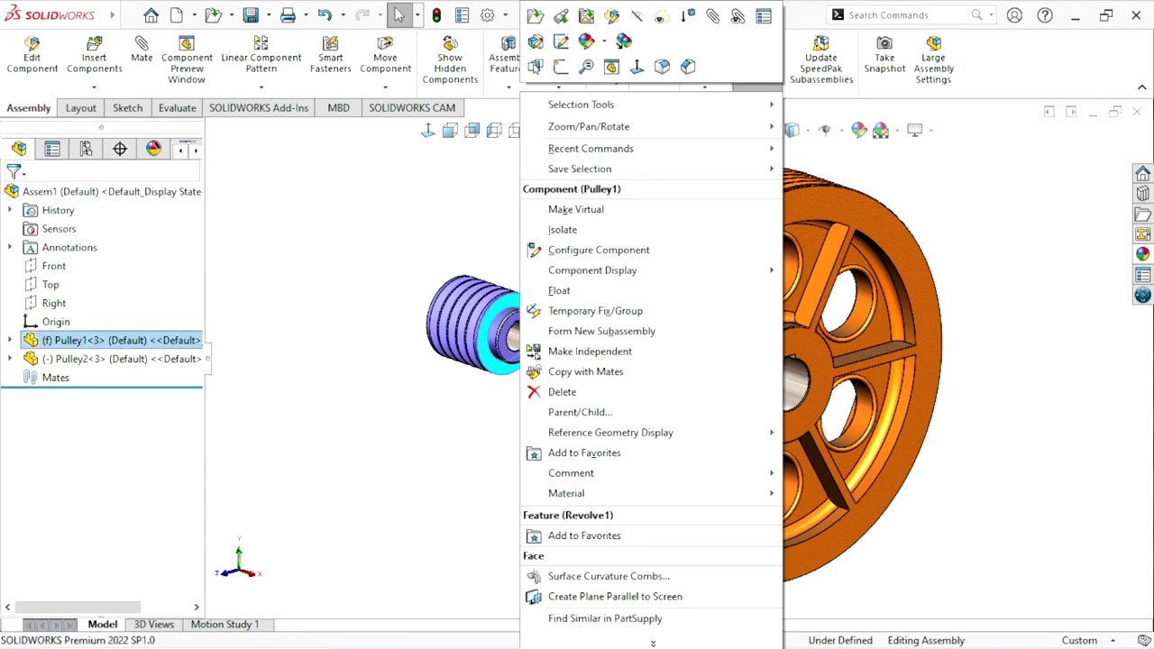
pyautogui.click(559, 291)
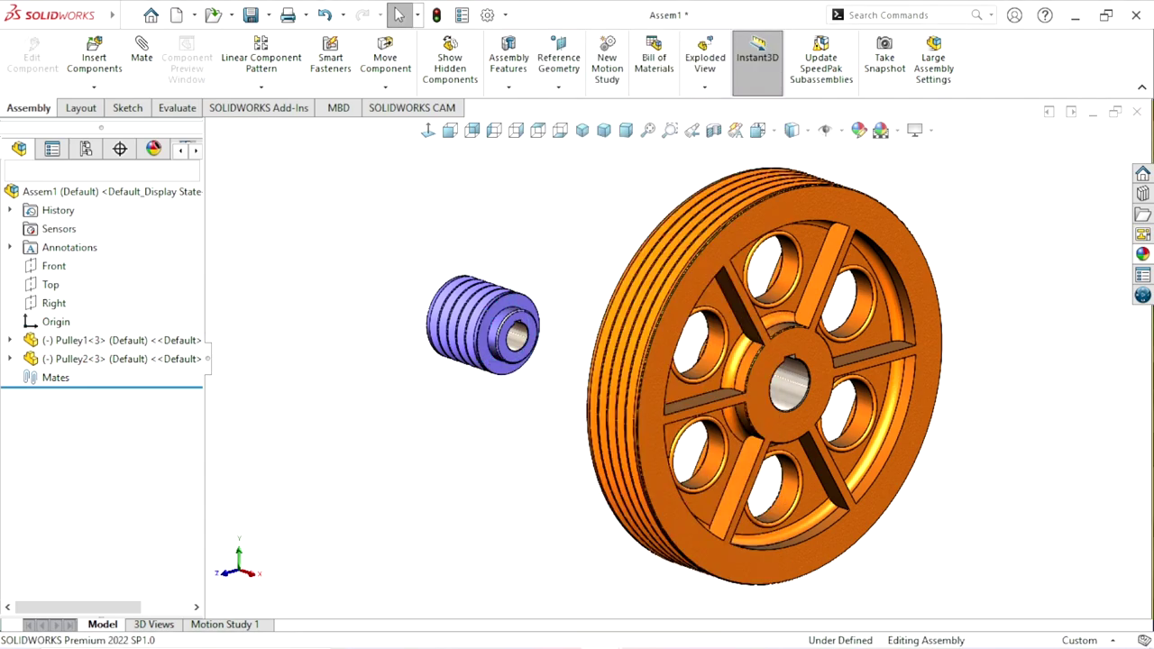
pyautogui.press('f')
pyautogui.scroll(-2, 755, 388)
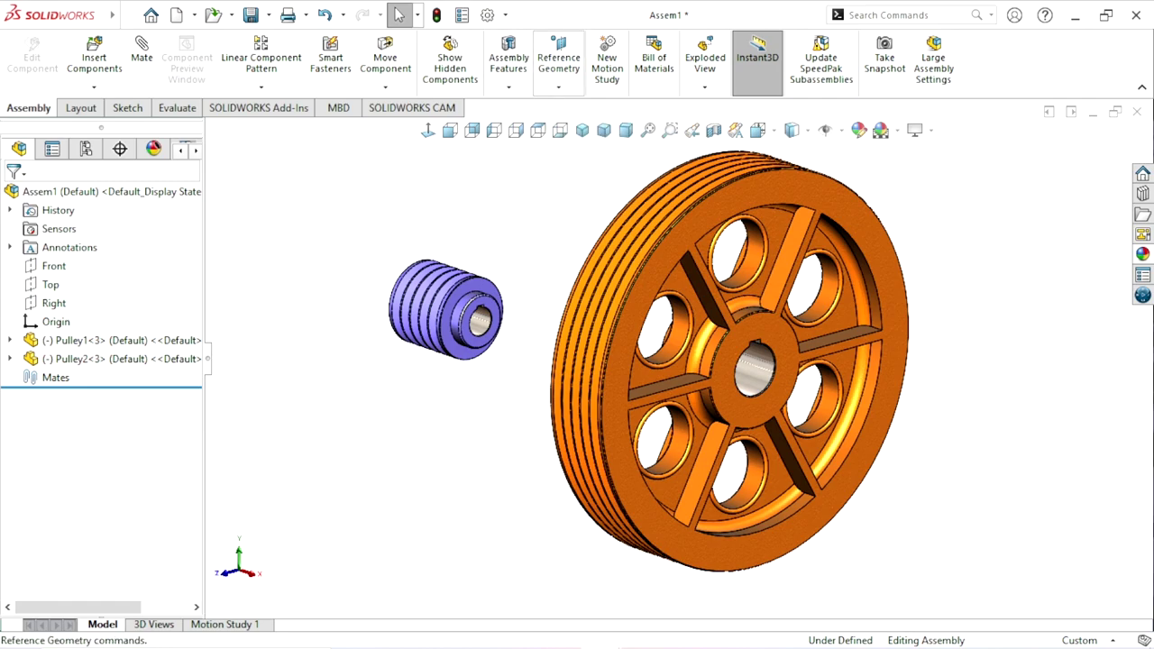
# Step: Create reference axis Axis3 from the intersection of the Top and Right planes
pyautogui.click(559, 64)
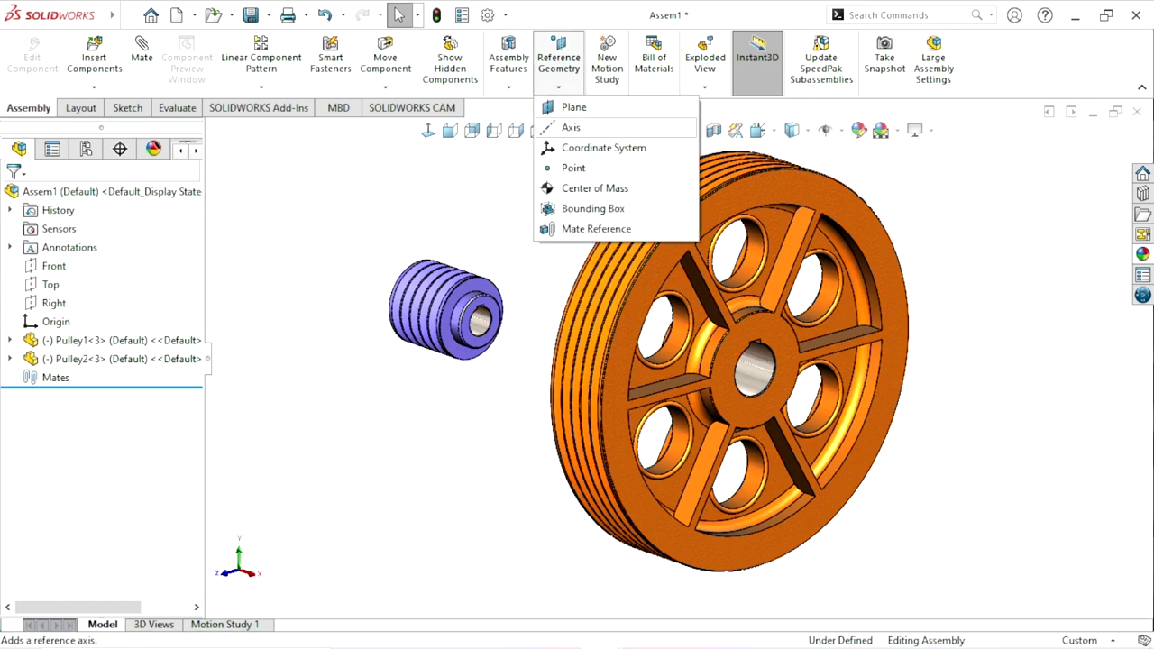
pyautogui.click(570, 127)
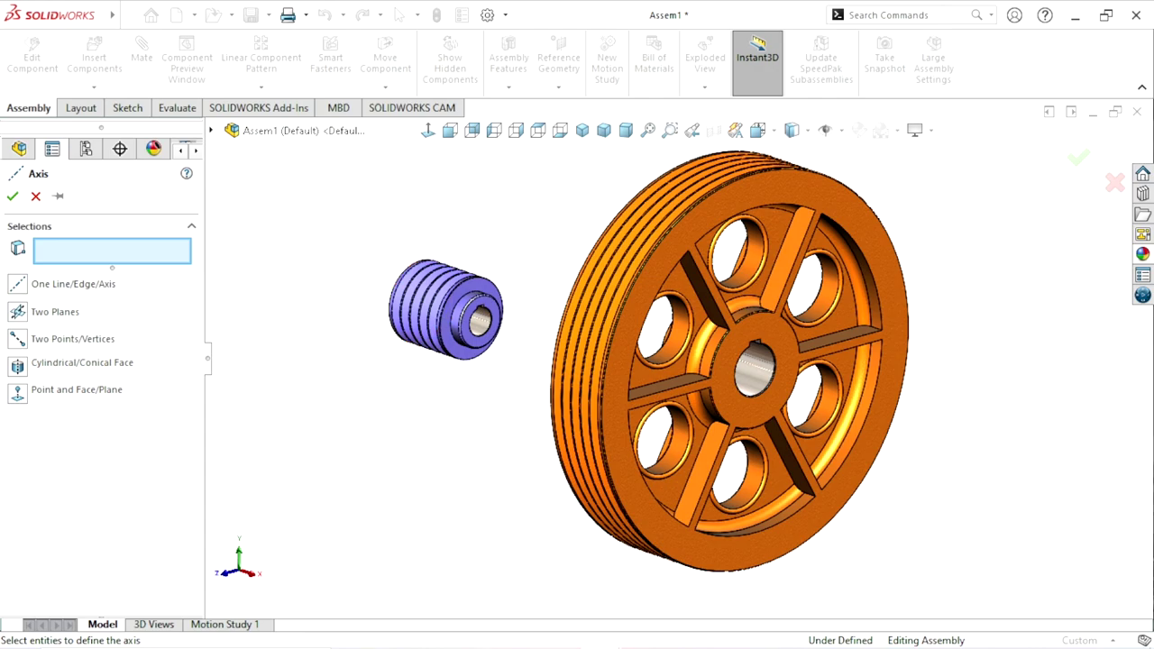
pyautogui.press('c')
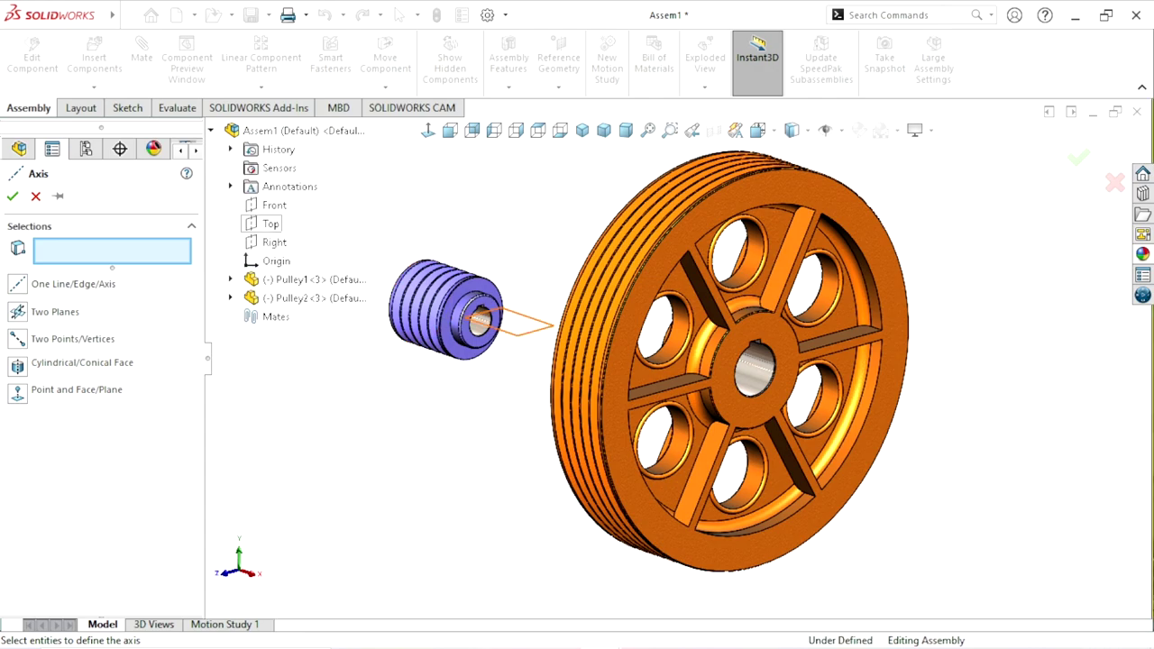
pyautogui.click(271, 223)
pyautogui.click(274, 242)
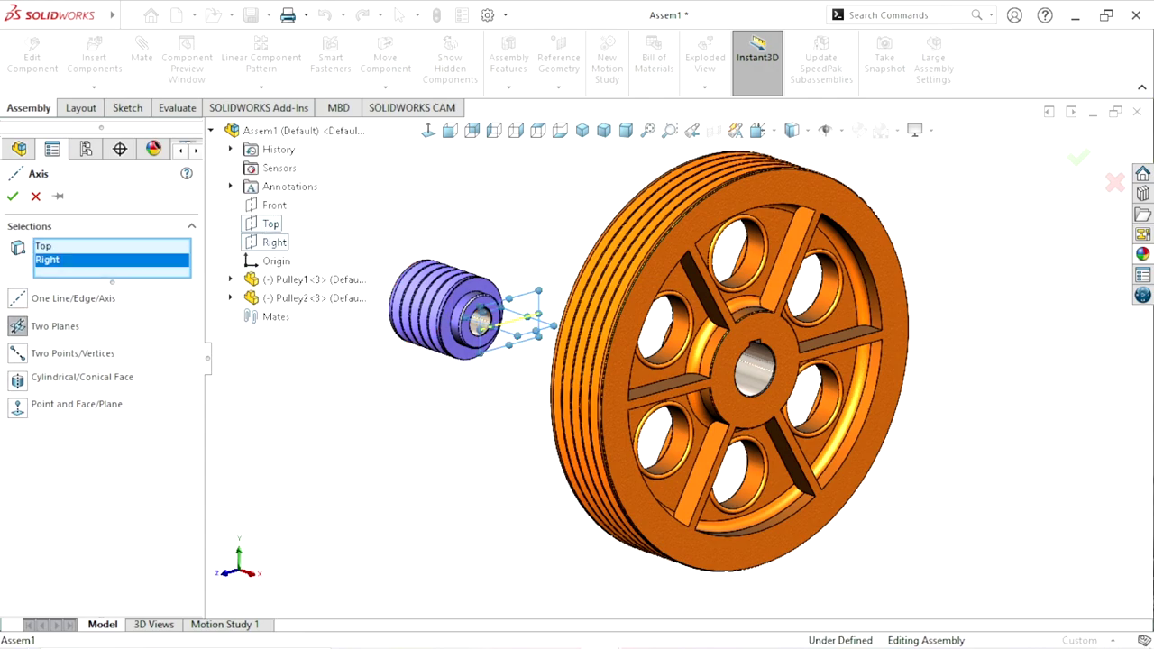
pyautogui.press('Return')
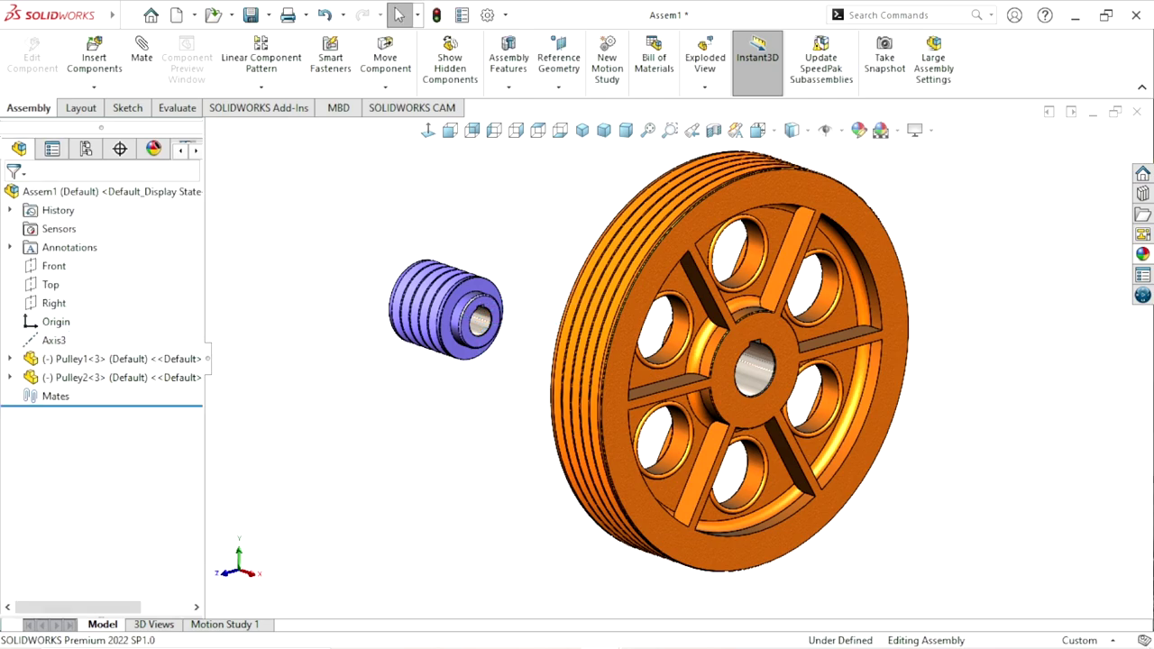
pyautogui.scroll(-3, 730, 361)
# Step: Turn on the display of reference axes in the model view
pyautogui.click(825, 130)
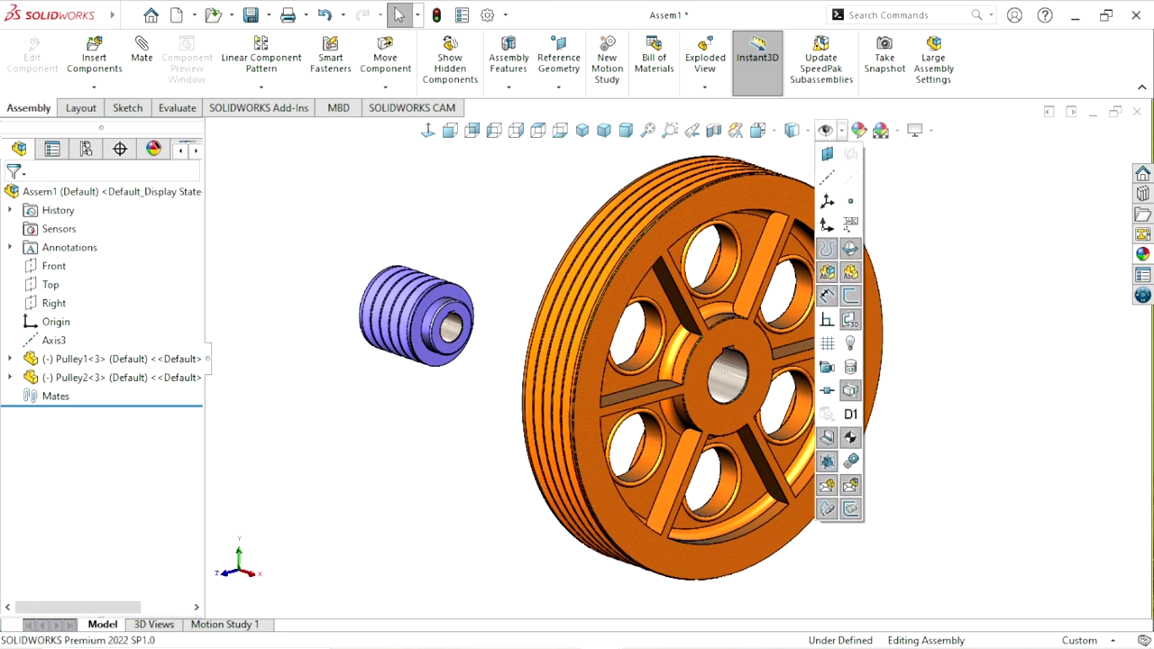
pyautogui.click(827, 177)
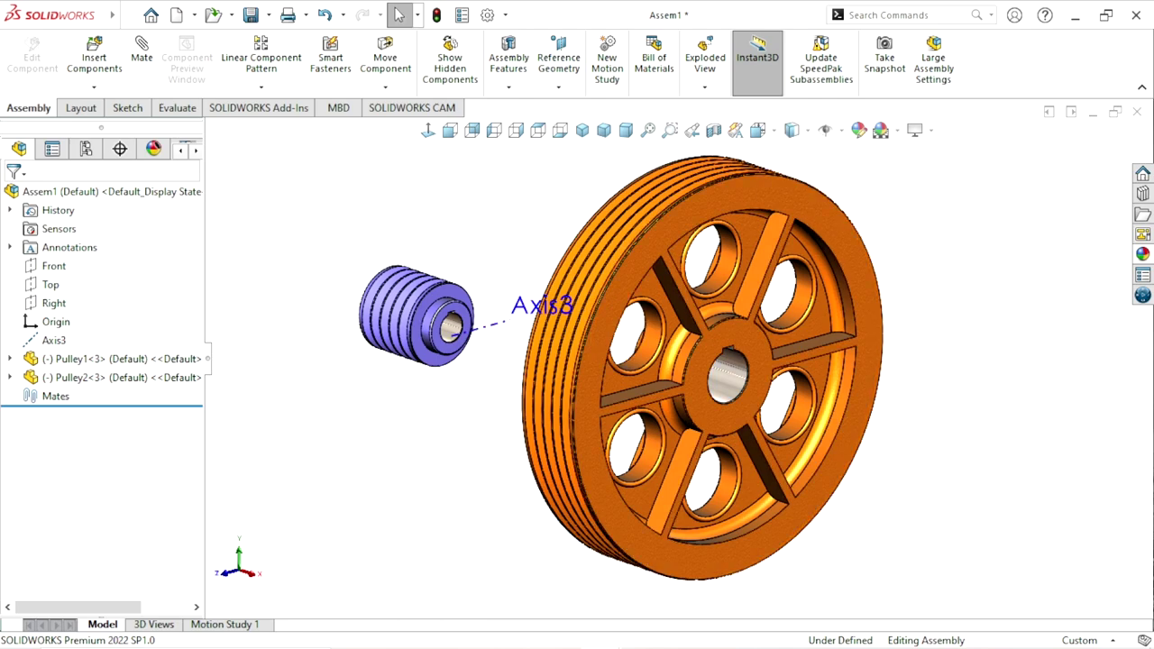
pyautogui.scroll(-2, 623, 397)
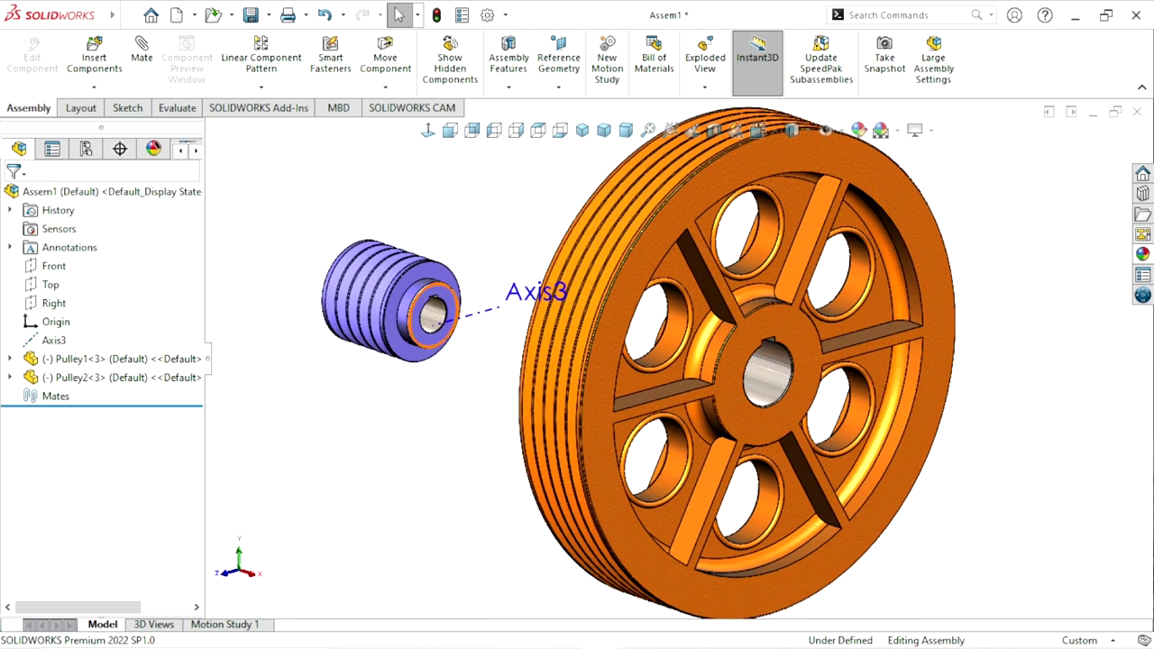
# Step: Create PLANE4 parallel to the Right plane at a 900.00mm offset
pyautogui.click(559, 59)
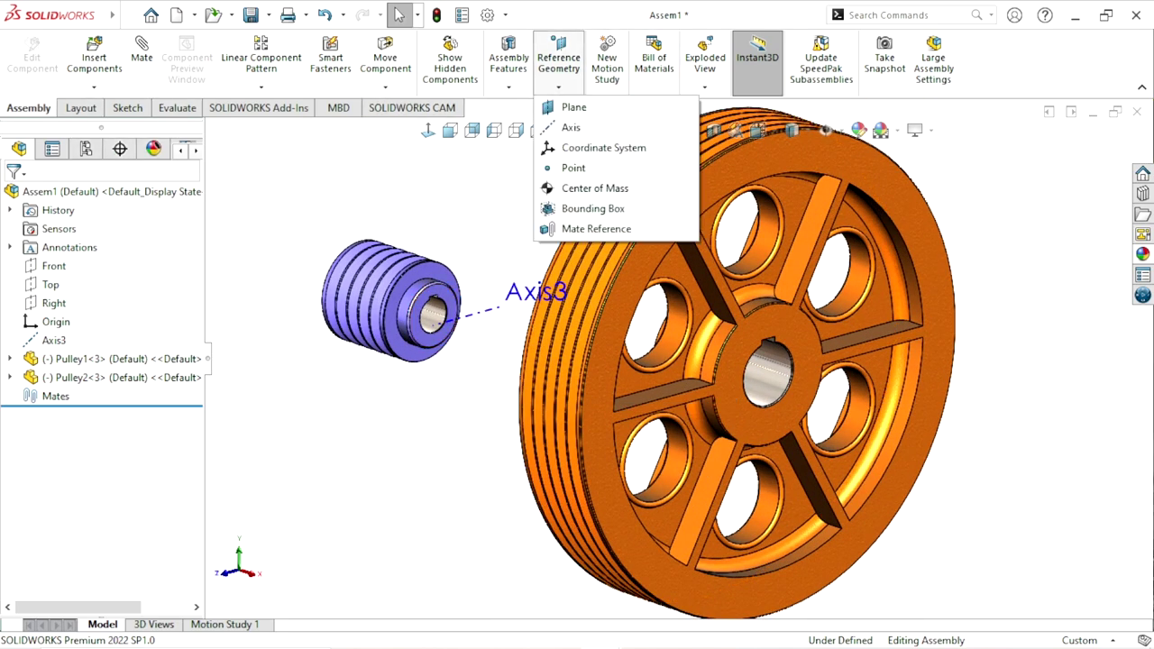
pyautogui.click(567, 106)
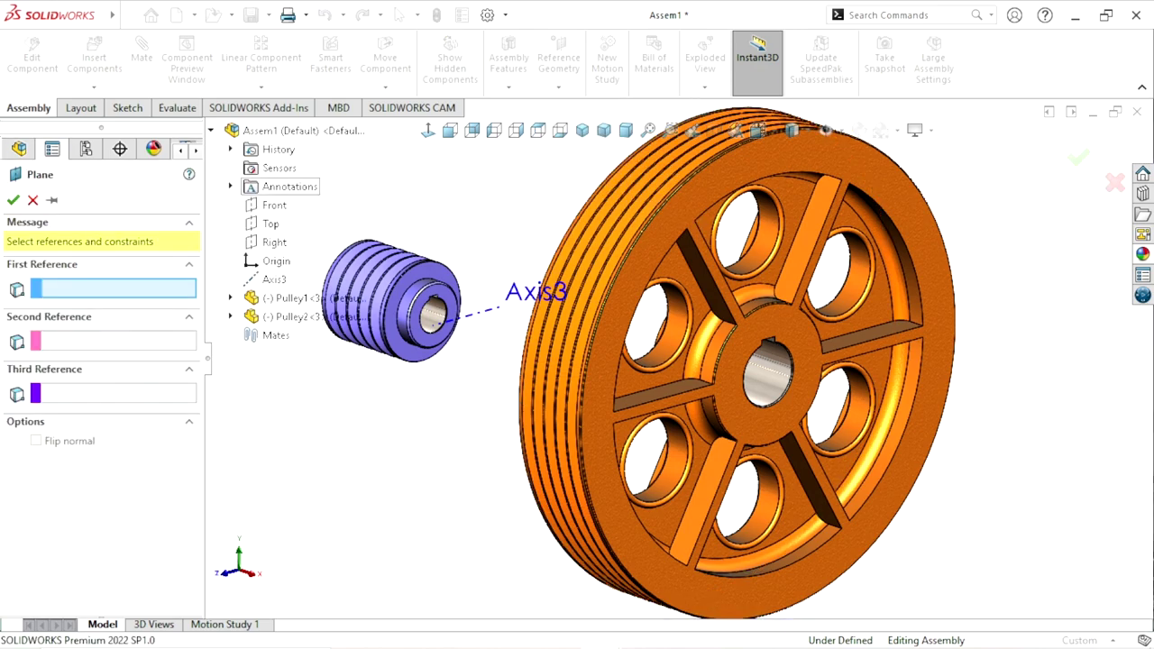
pyautogui.click(274, 242)
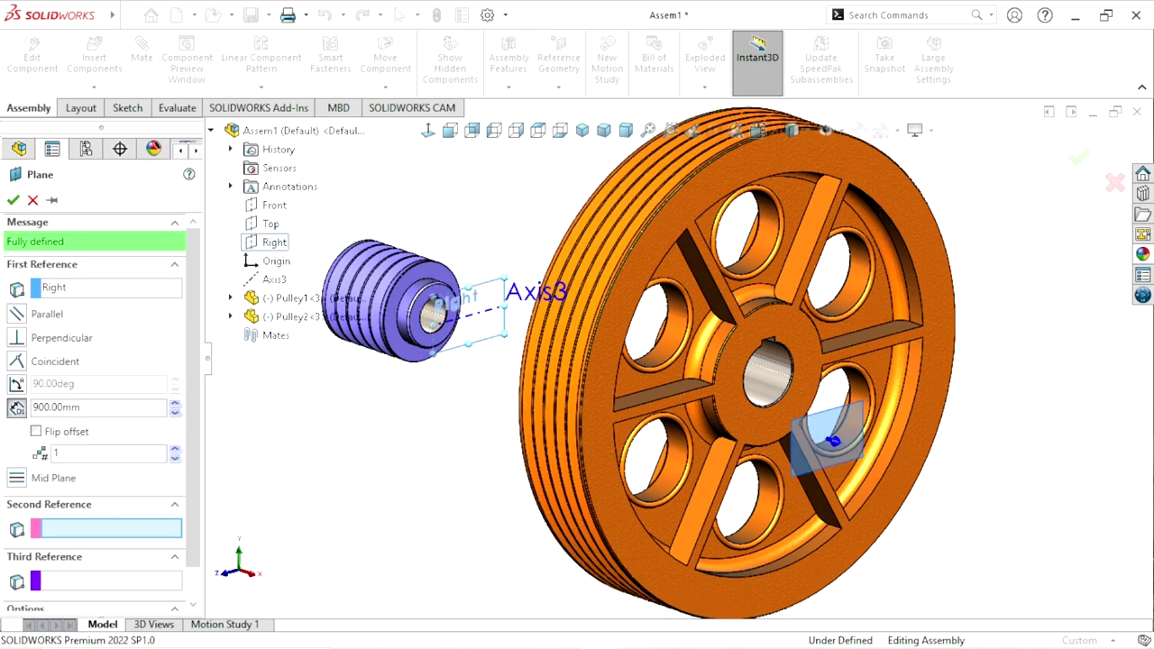
pyautogui.click(81, 407)
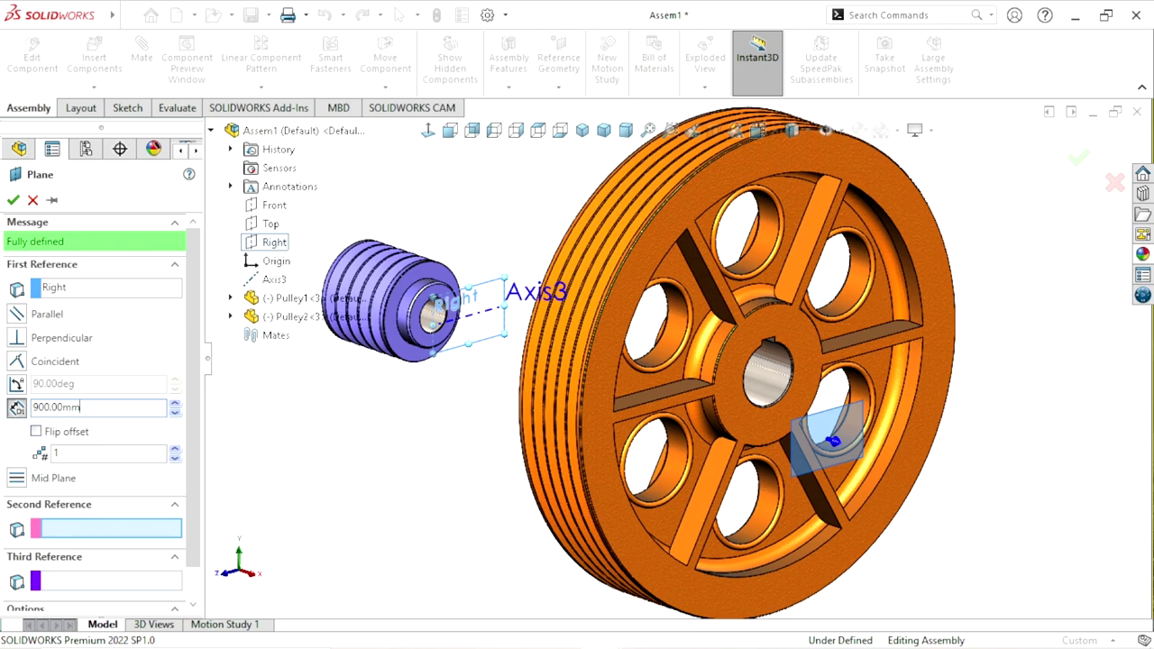
pyautogui.hotkey('ctrl', 'a')
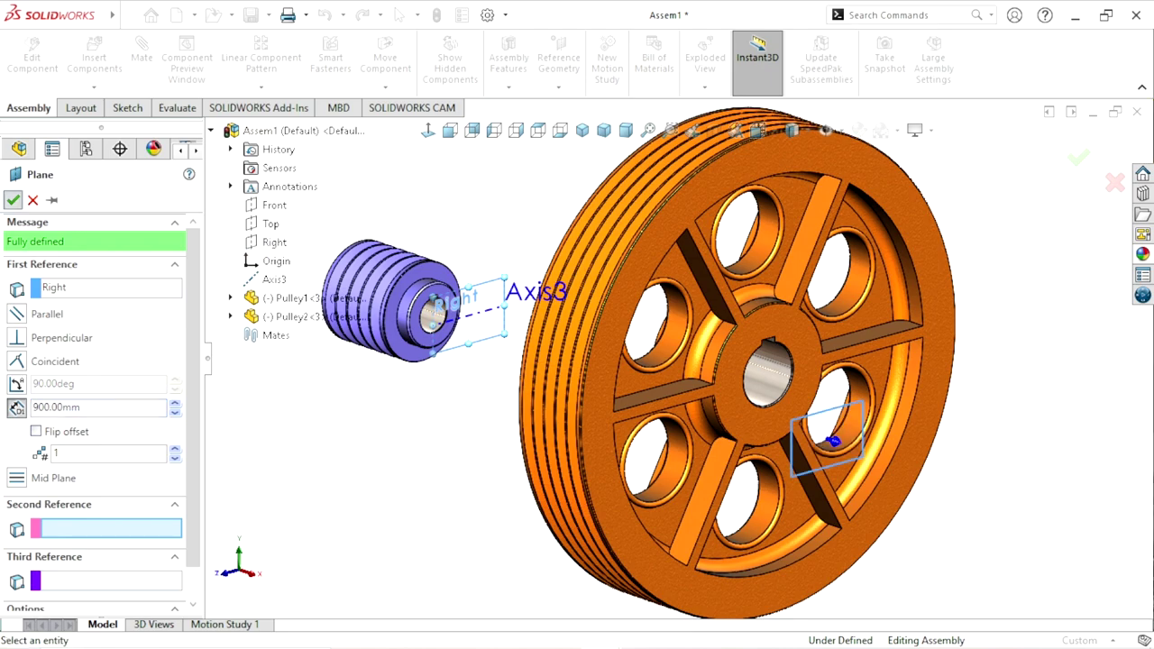
pyautogui.press('Return')
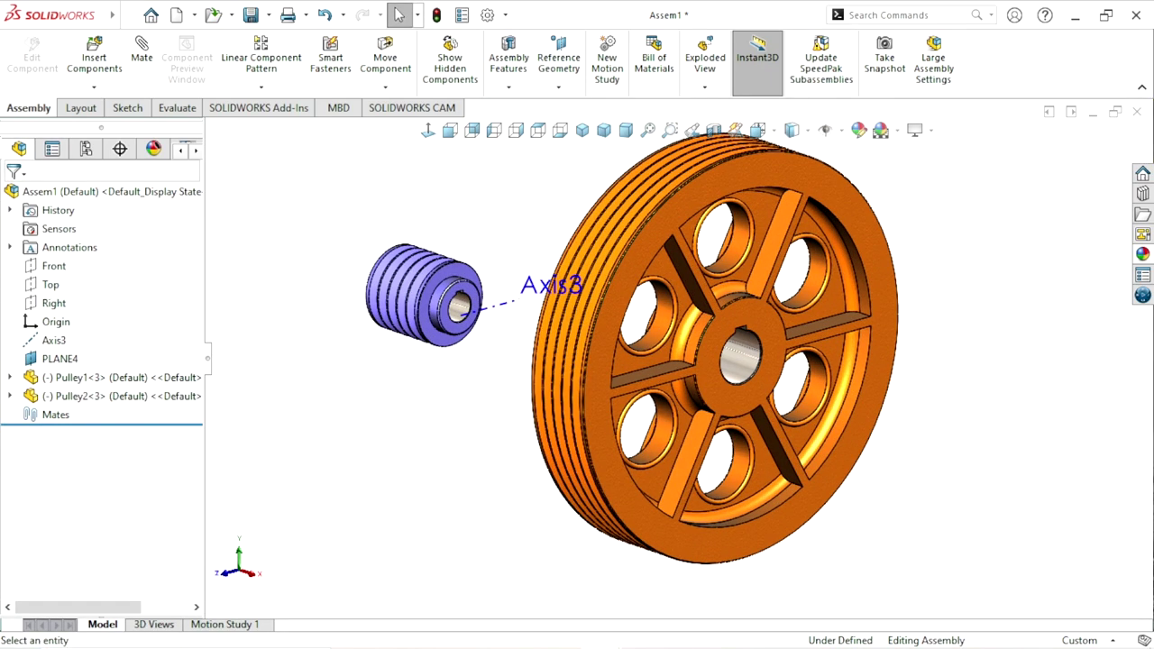
pyautogui.click(559, 59)
pyautogui.click(562, 124)
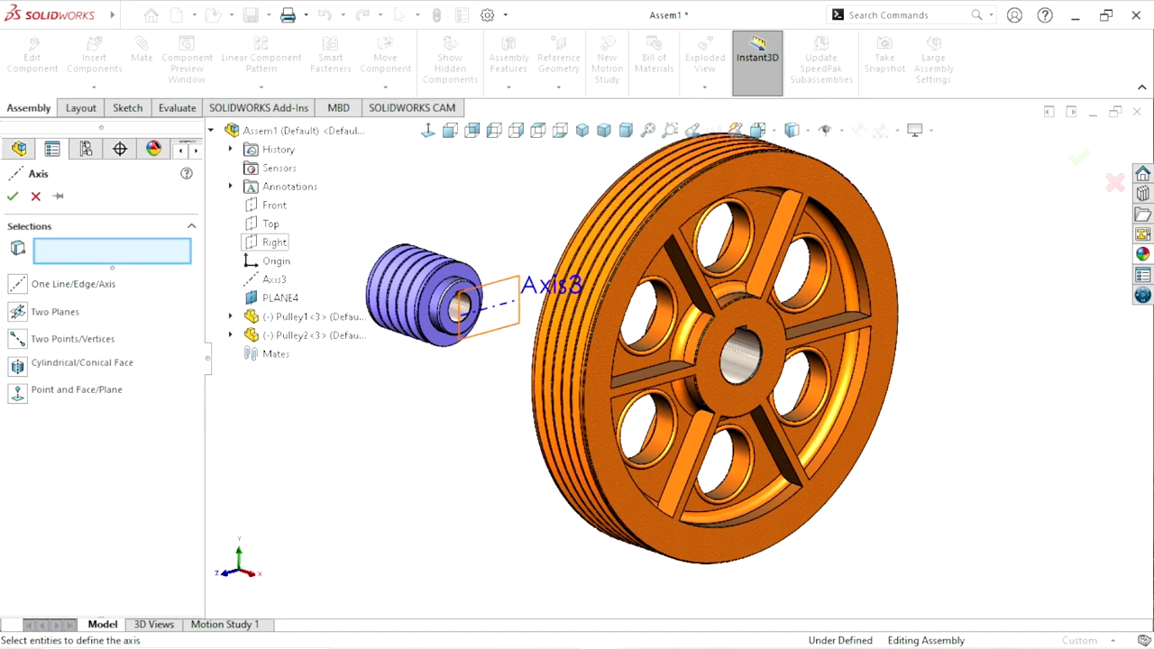
# Step: Create Axis4 from PLANE4 and the Top plane, replacing the Right plane reference
pyautogui.click(274, 242)
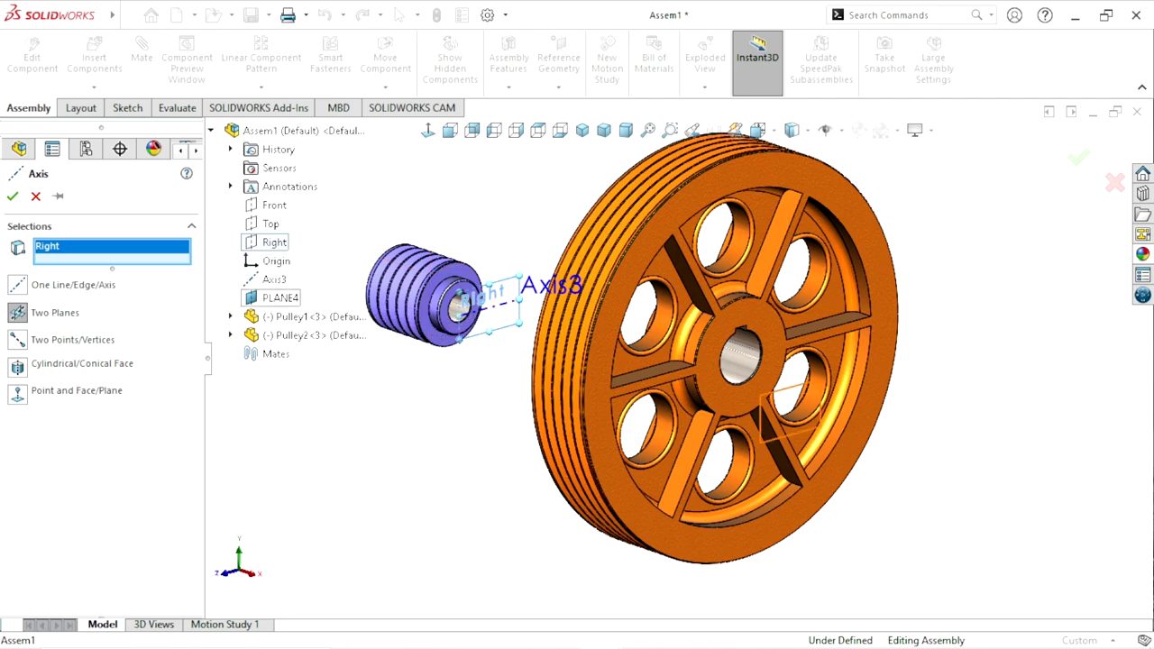
pyautogui.click(280, 297)
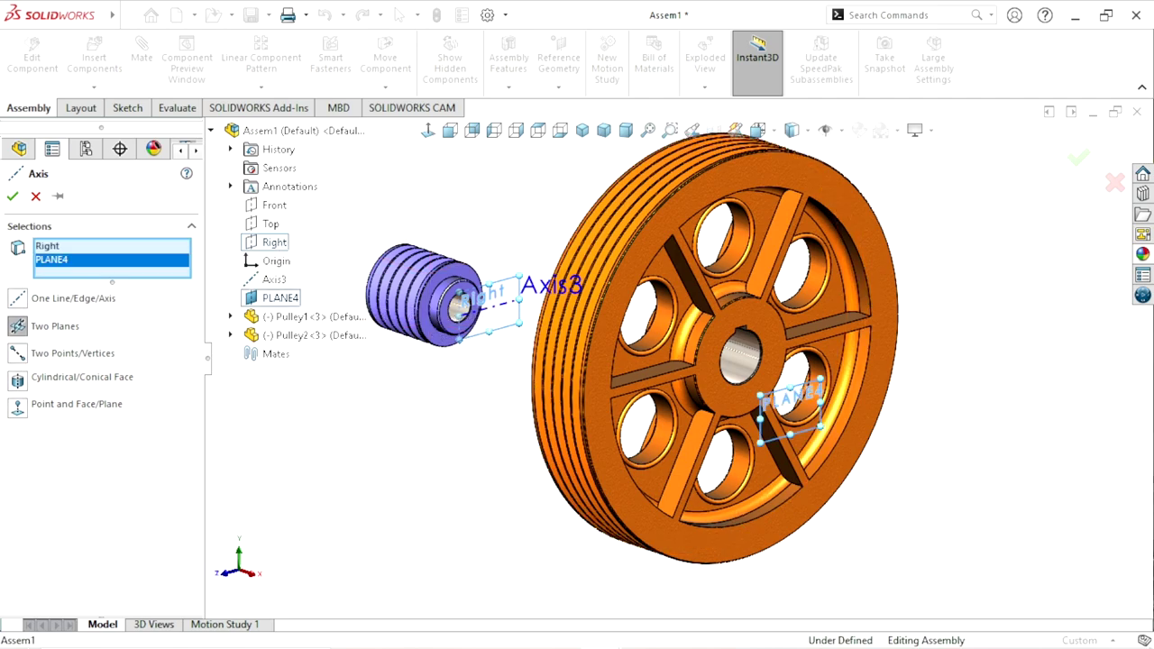
pyautogui.moveTo(613, 406)
pyautogui.mouseDown(button='middle')
pyautogui.moveTo(447, 406)
pyautogui.moveTo(536, 406)
pyautogui.moveTo(505, 389)
pyautogui.mouseUp(button='middle')
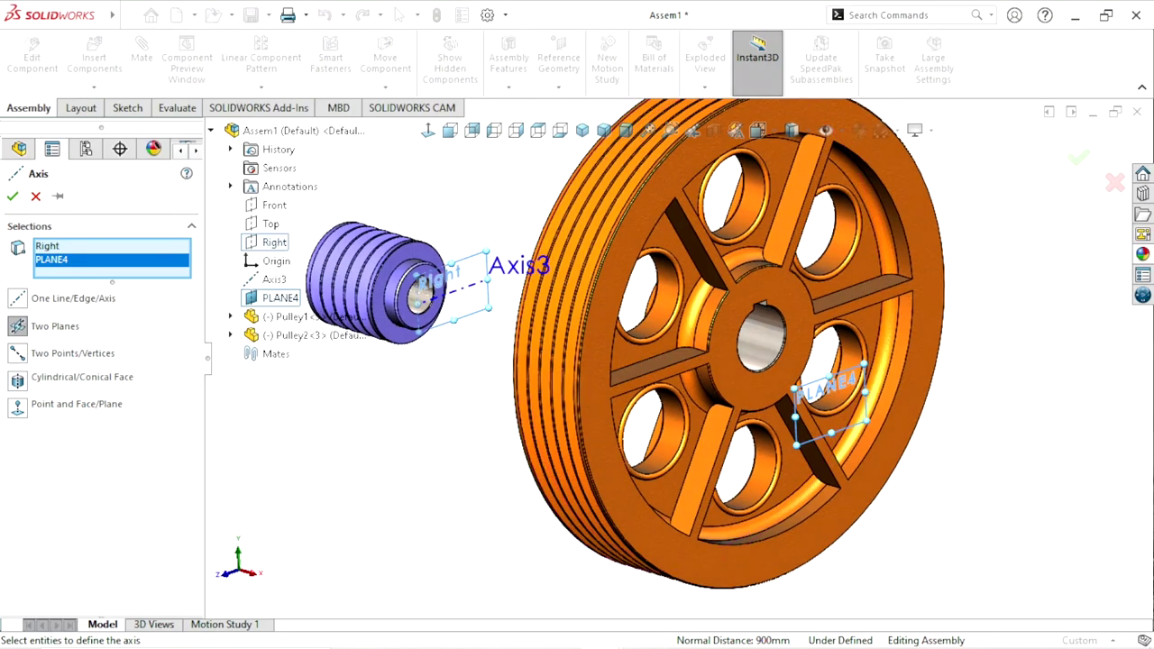
pyautogui.rightClick(89, 248)
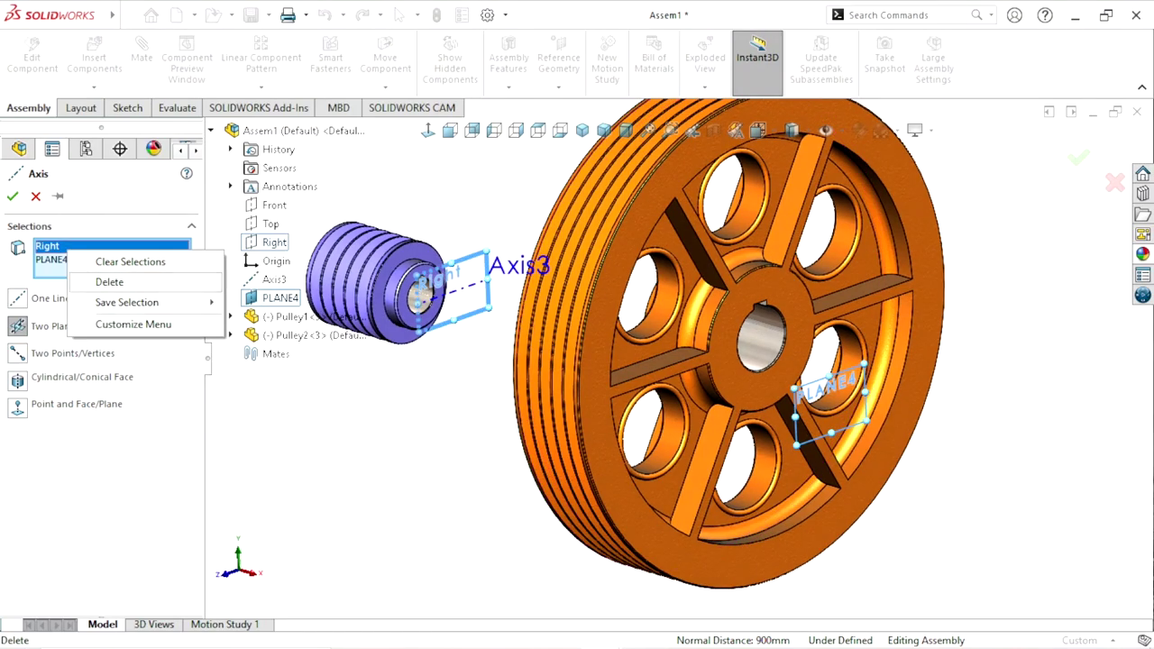
pyautogui.click(108, 278)
pyautogui.click(270, 223)
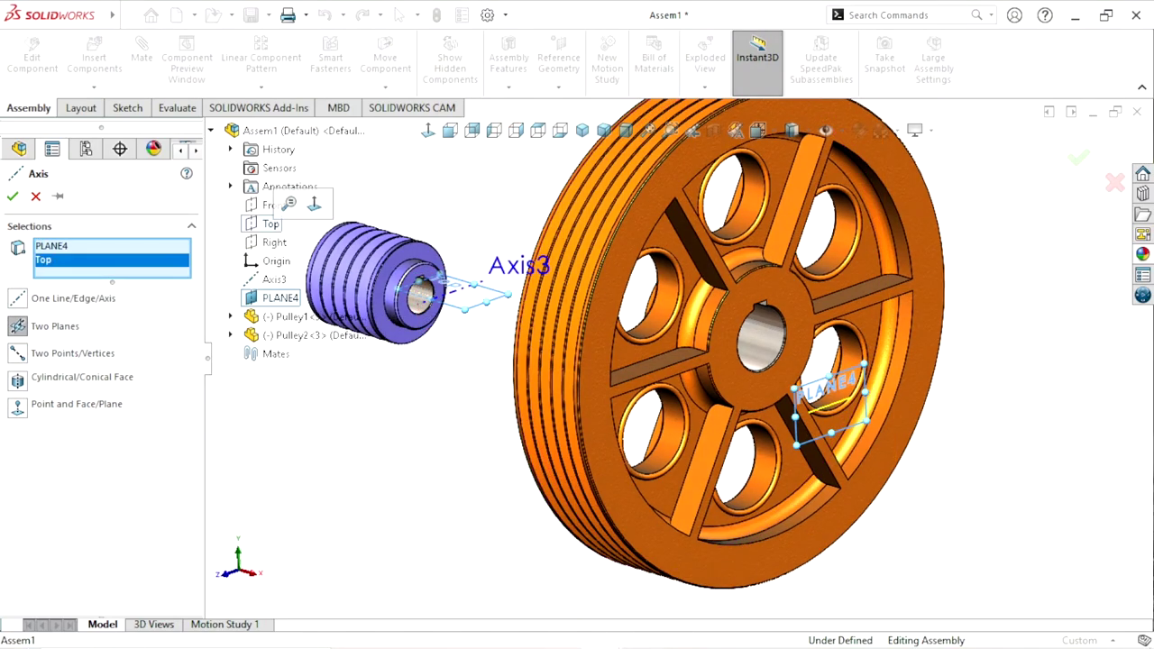
pyautogui.click(12, 196)
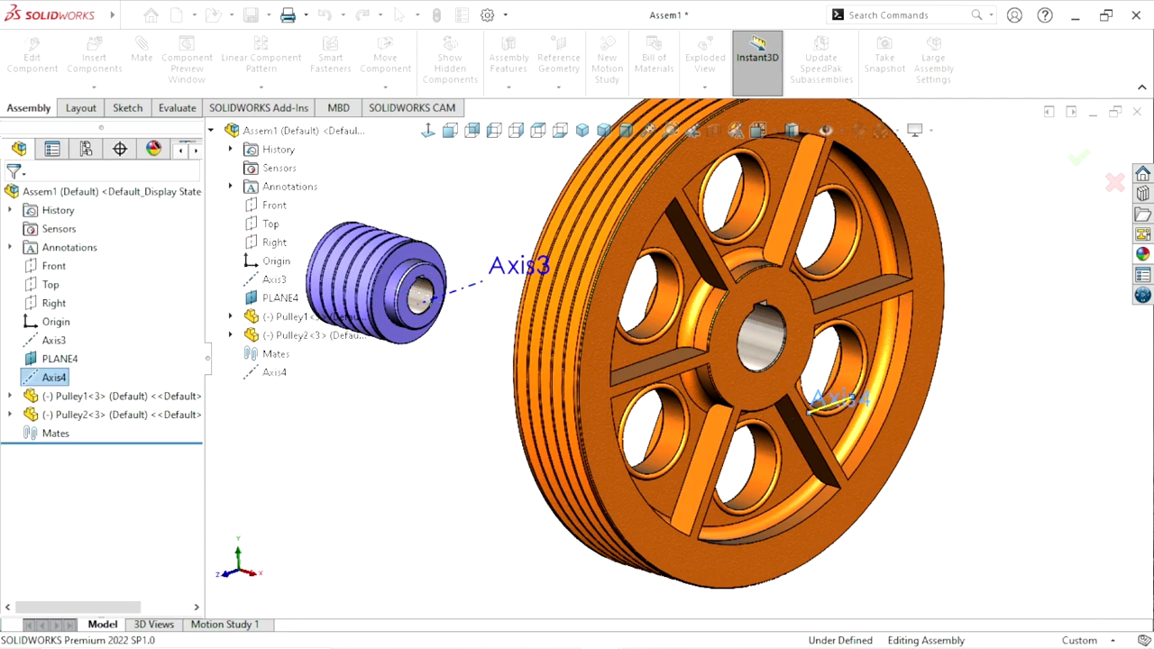
pyautogui.scroll(2, 685, 351)
pyautogui.scroll(-2, 712, 343)
pyautogui.scroll(-1, 712, 342)
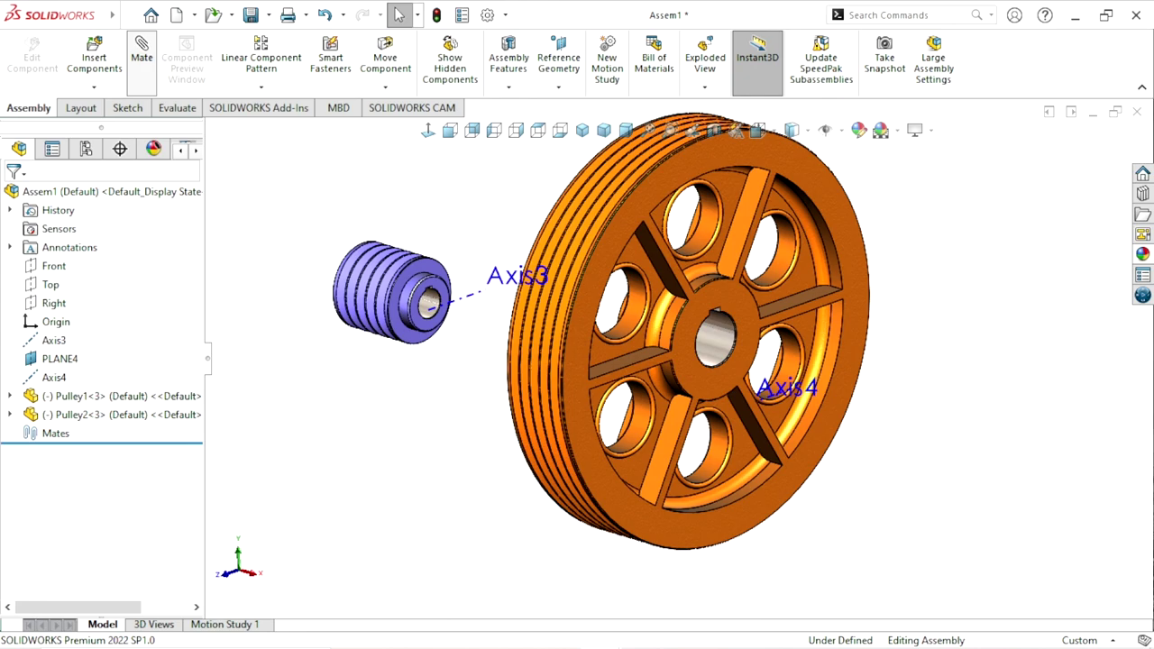
# Step: Mate the small pulley's bore face concentric with Axis3
pyautogui.click(142, 56)
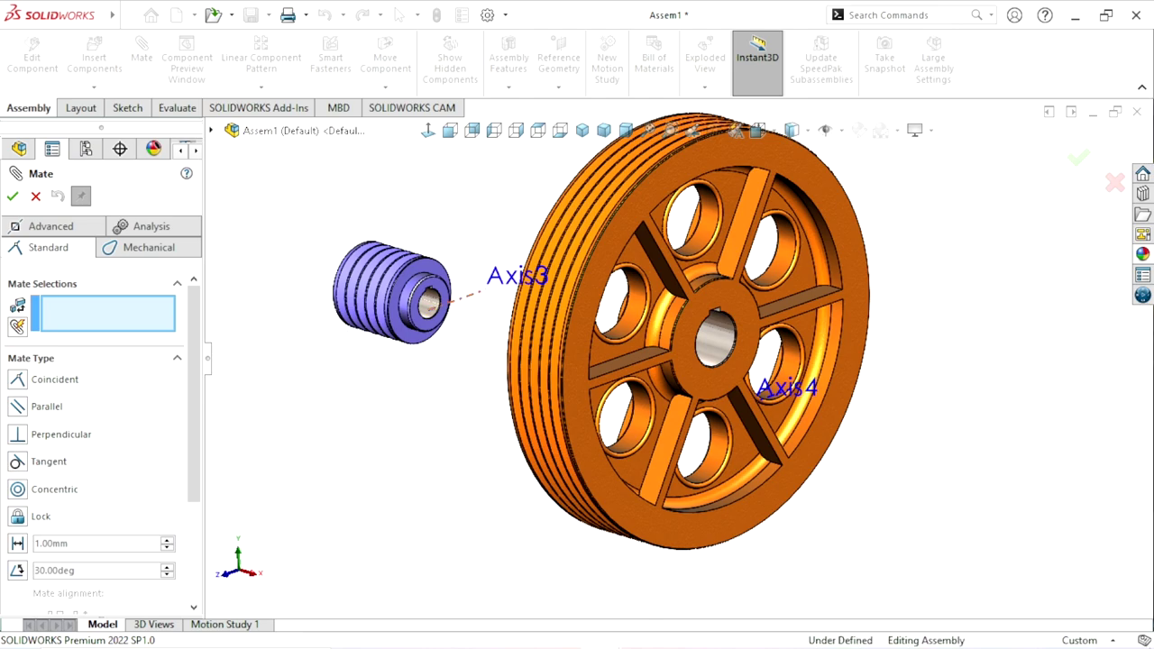
pyautogui.scroll(3, 424, 288)
pyautogui.click(536, 275)
pyautogui.scroll(3, 539, 332)
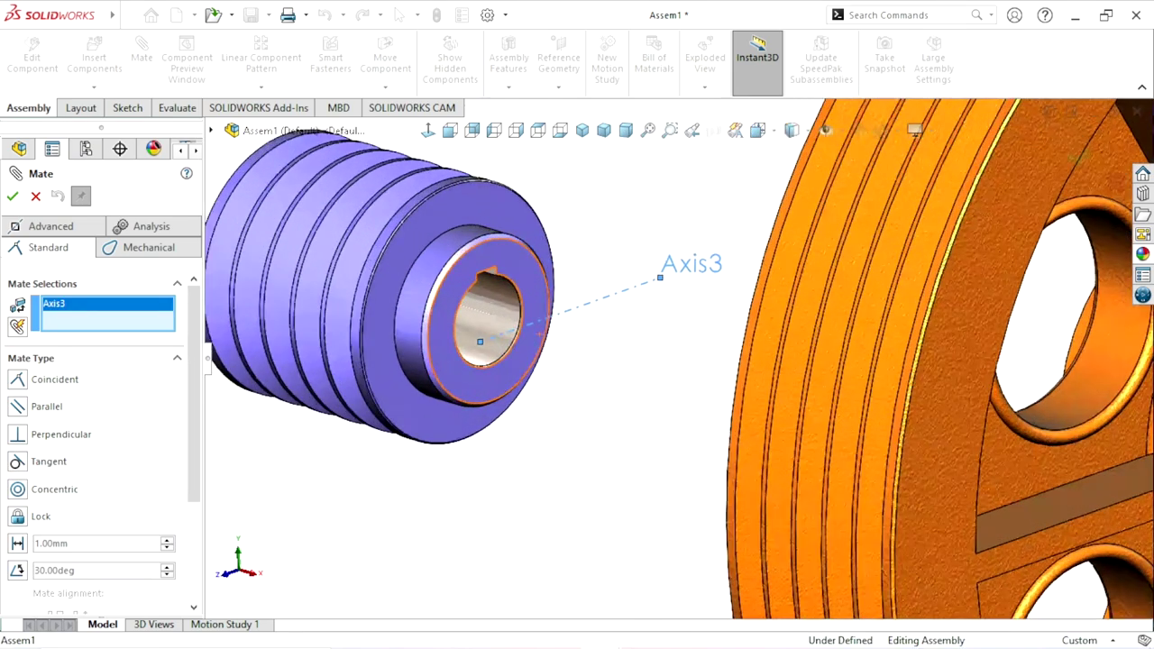
pyautogui.scroll(2, 505, 343)
pyautogui.click(490, 348)
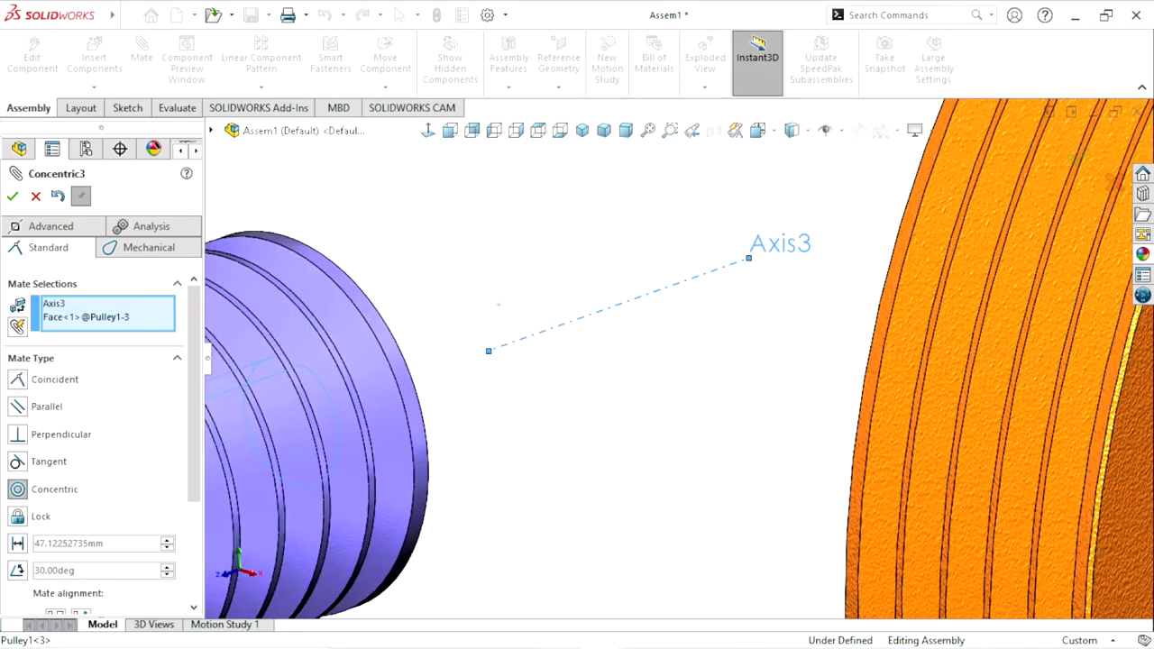
pyautogui.scroll(-4, 619, 341)
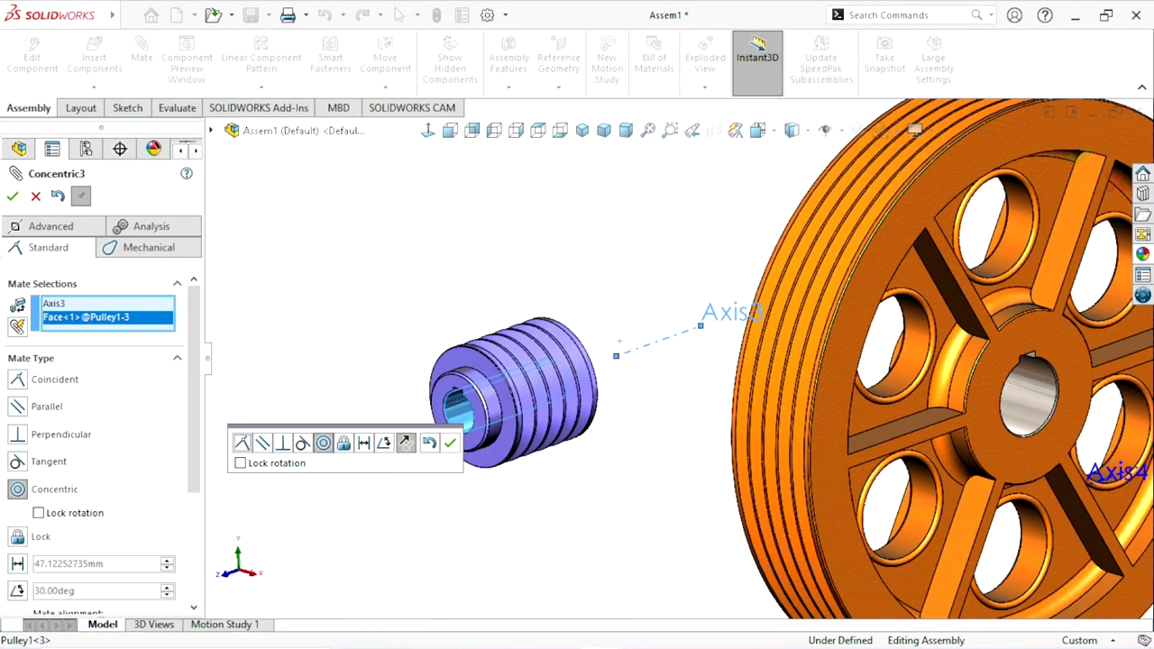
pyautogui.press('Return')
pyautogui.scroll(-4, 692, 355)
pyautogui.scroll(4, 827, 415)
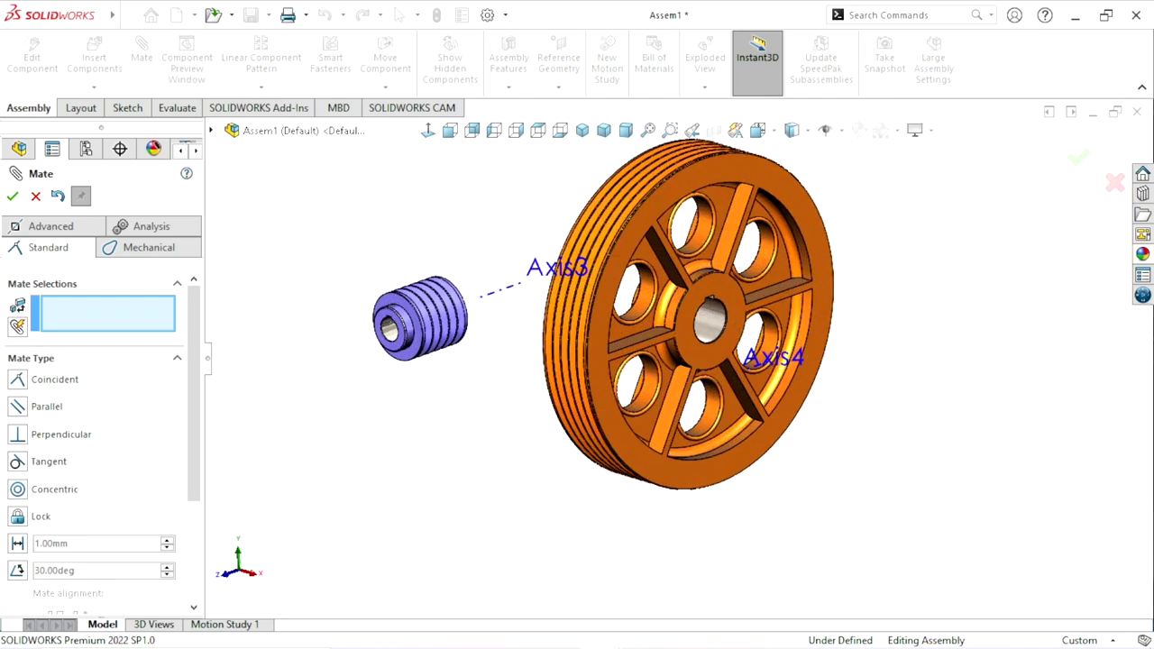
pyautogui.scroll(-2, 101, 442)
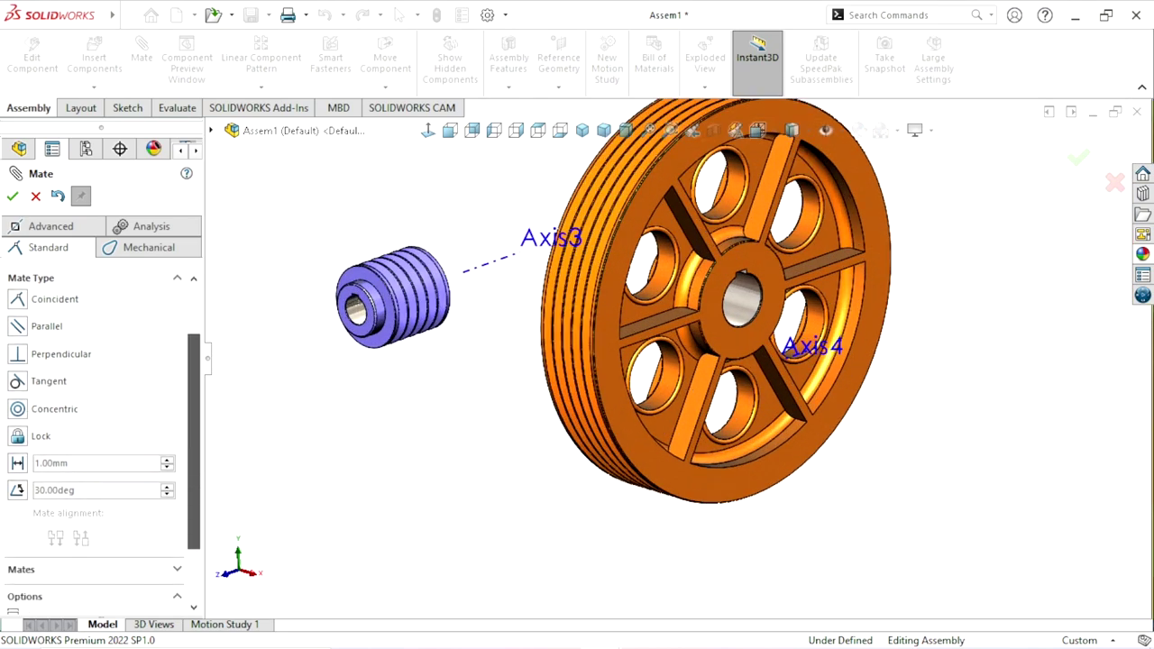
pyautogui.scroll(-2, 101, 442)
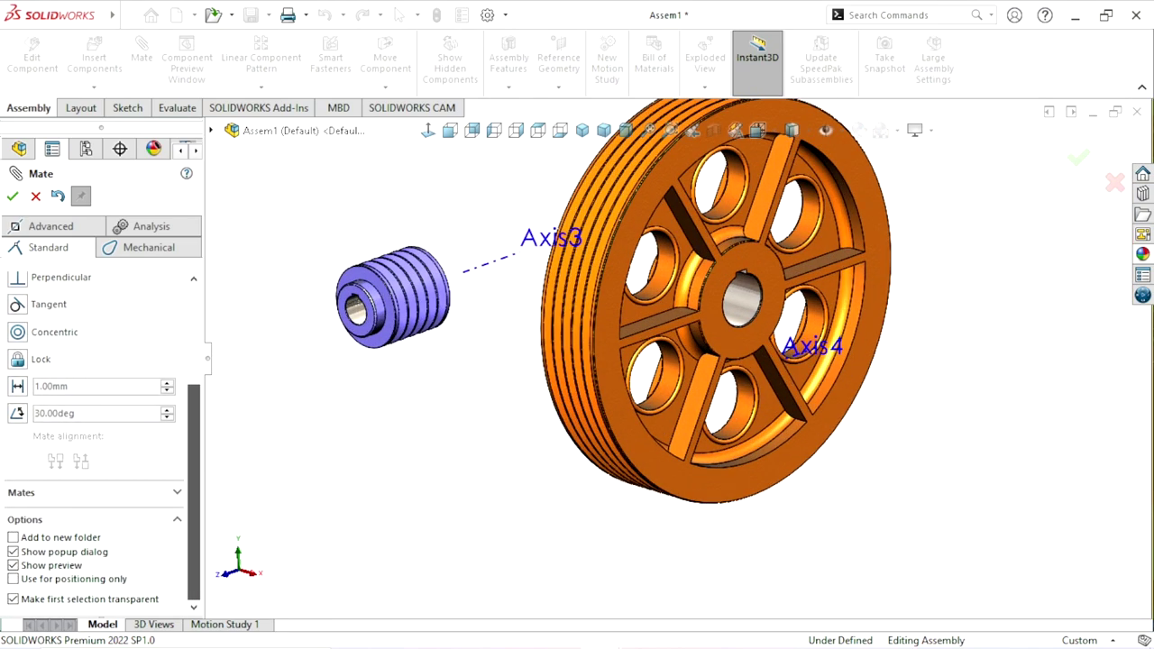
pyautogui.scroll(4, 101, 442)
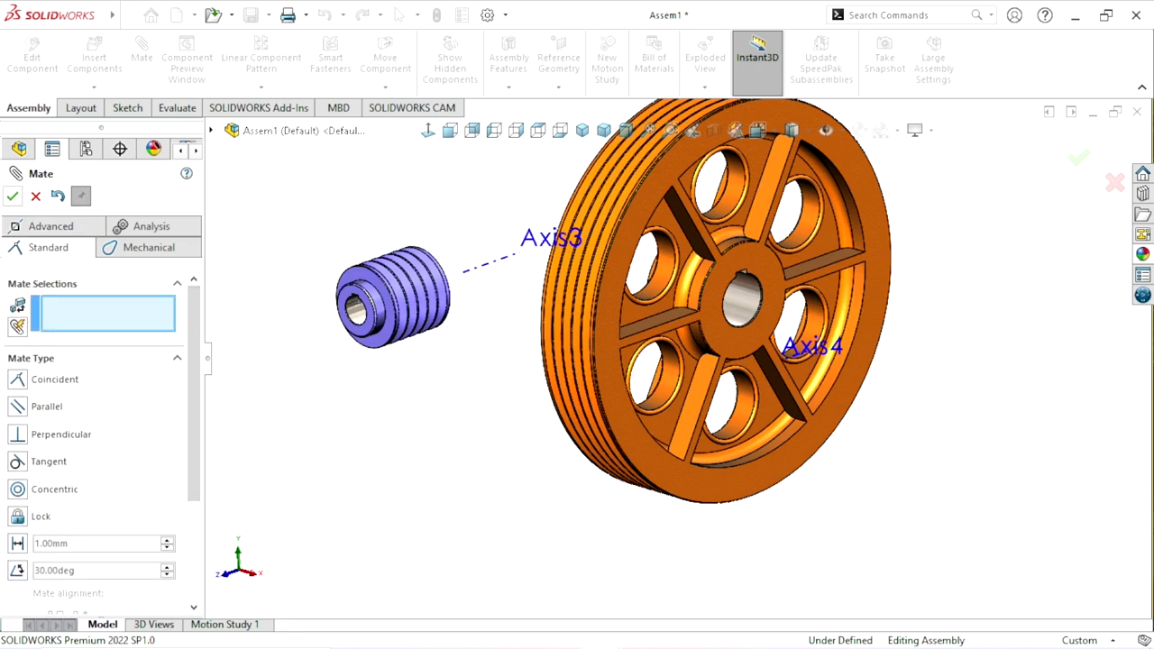
pyautogui.click(13, 196)
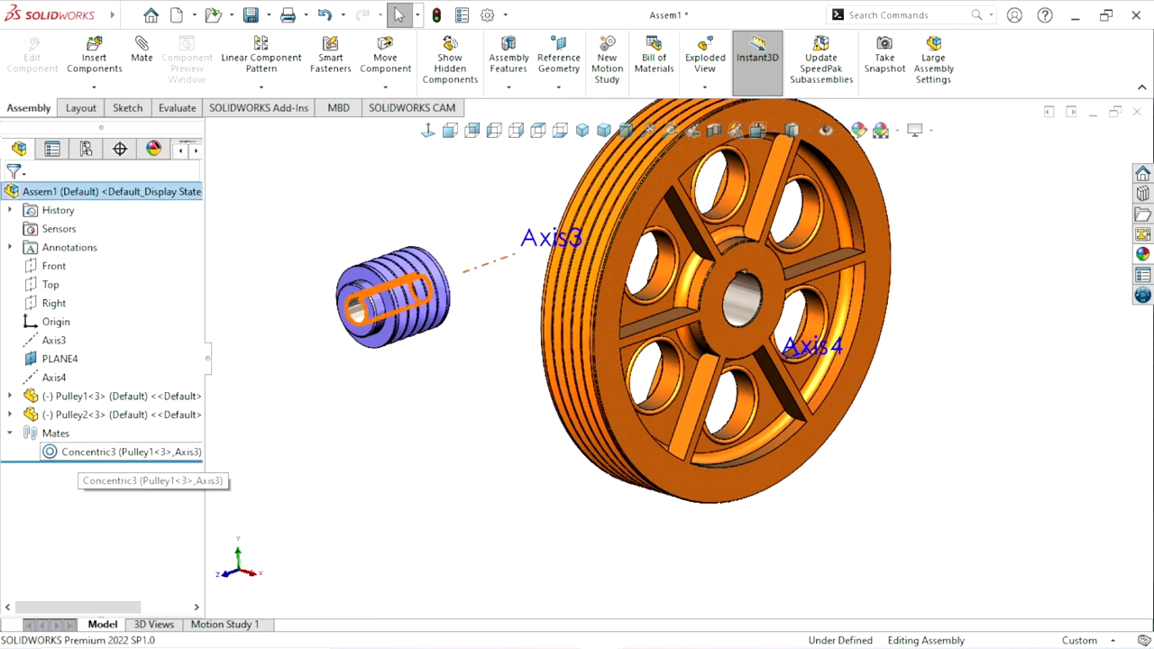
# Step: Edit the Concentric3 mate and confirm it again
pyautogui.rightClick(72, 451)
pyautogui.click(97, 267)
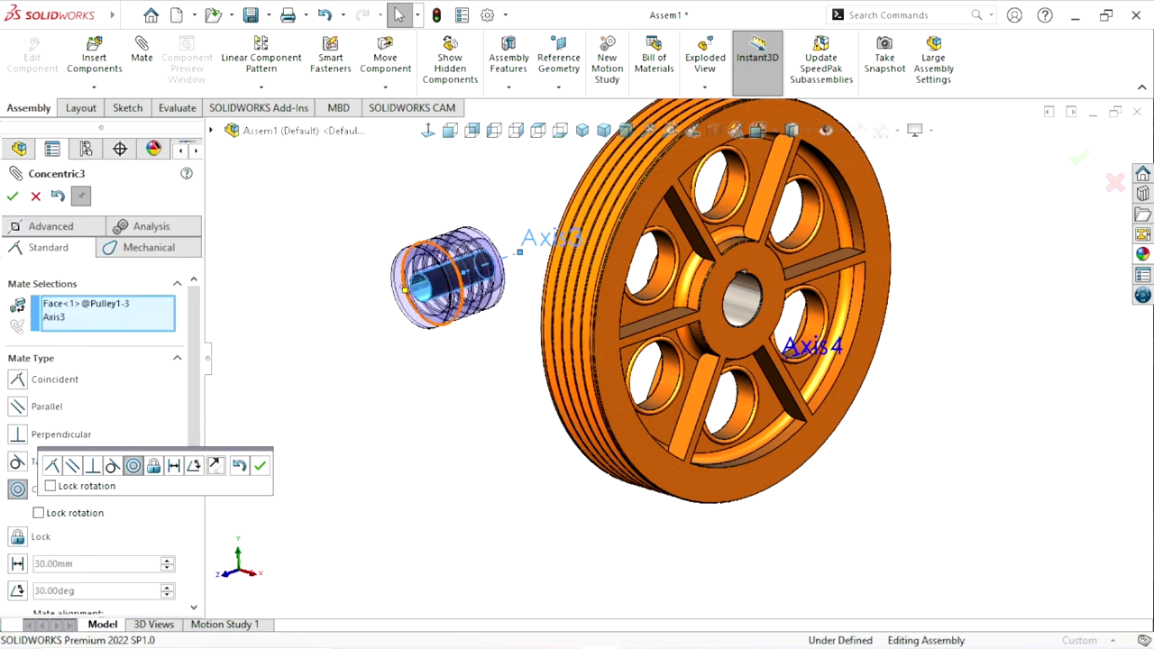
pyautogui.press('Return')
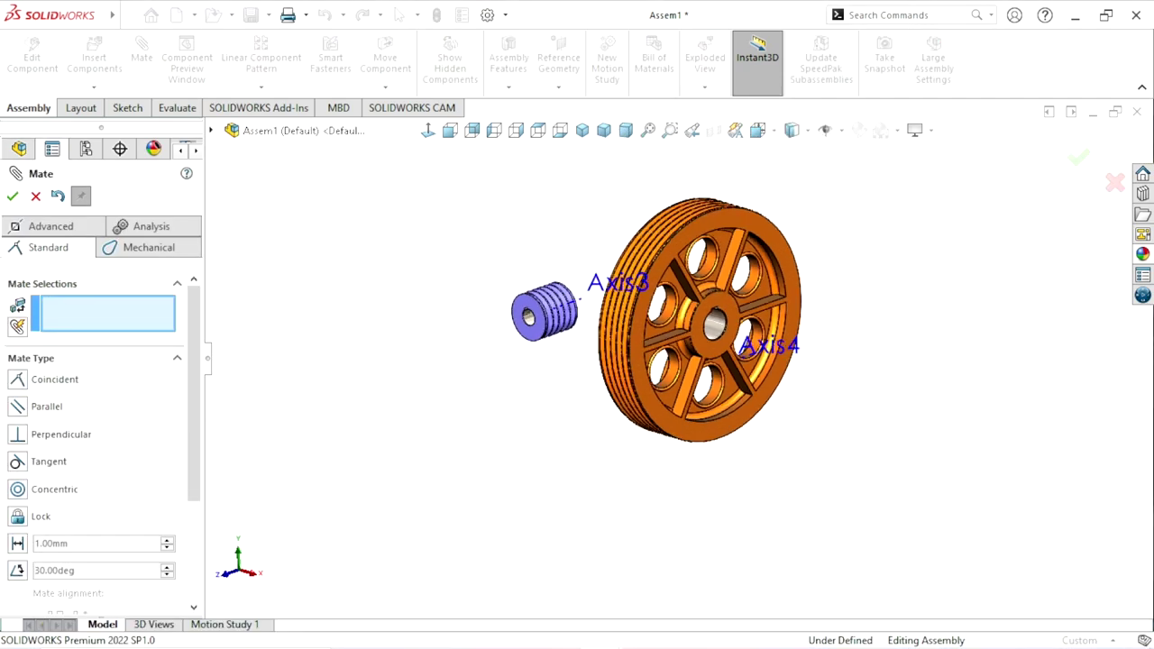
pyautogui.scroll(-2, 645, 275)
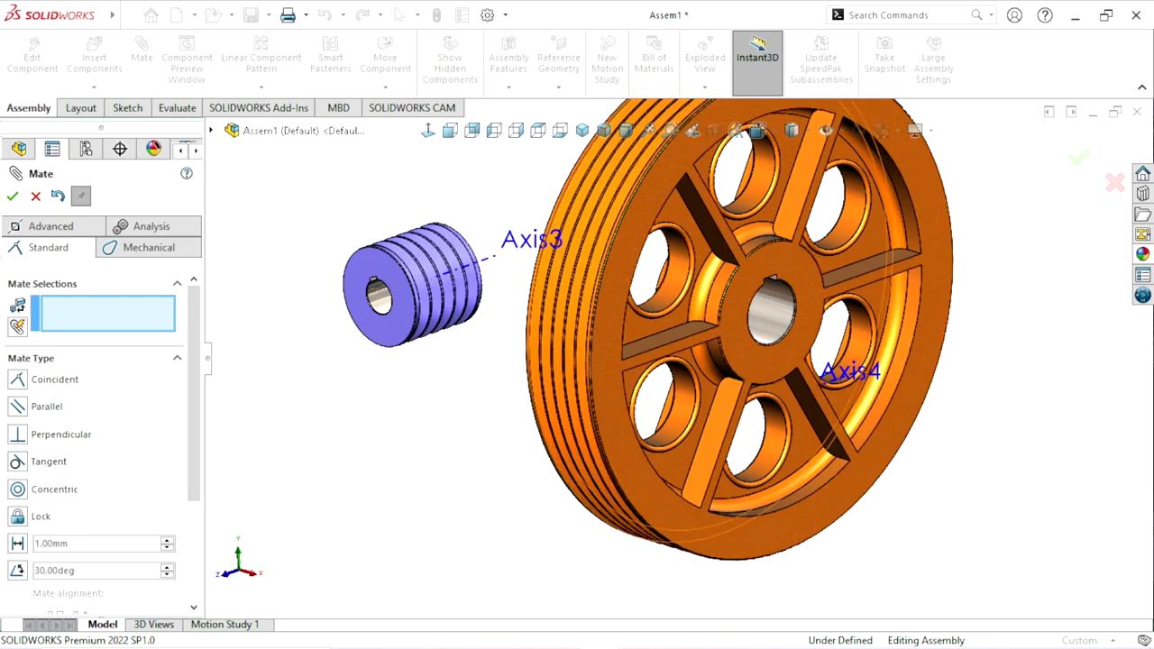
# Step: Mate the large pulley's bore concentric with Axis4, creating Concentric4
pyautogui.scroll(-2, 888, 397)
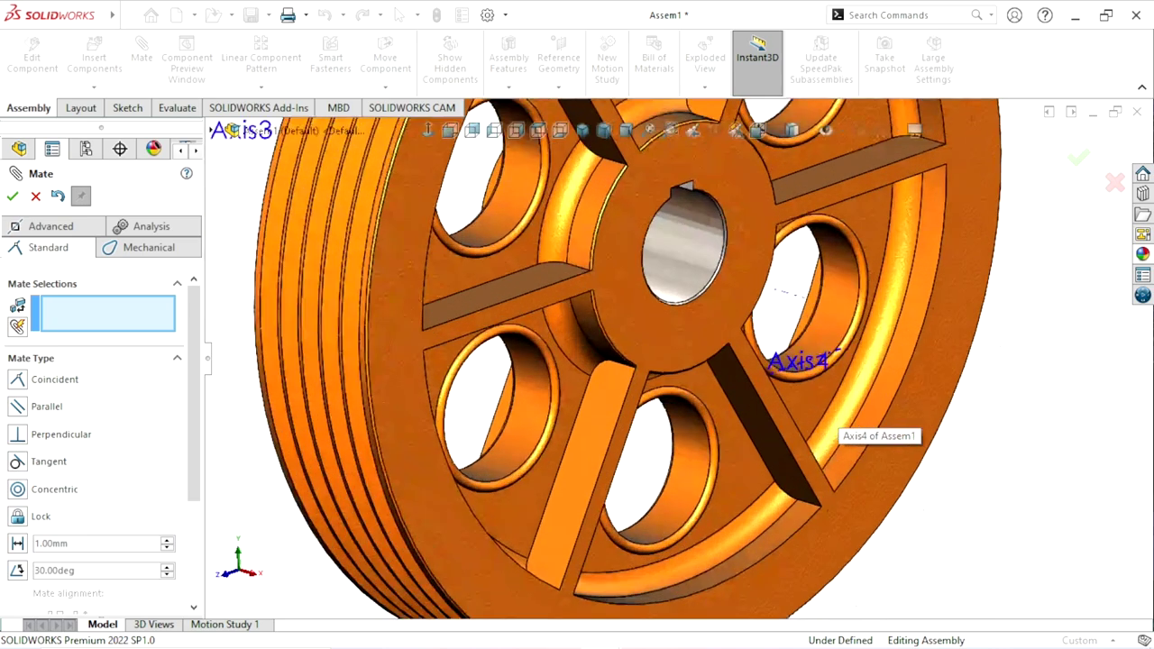
pyautogui.scroll(-2, 888, 396)
pyautogui.click(717, 350)
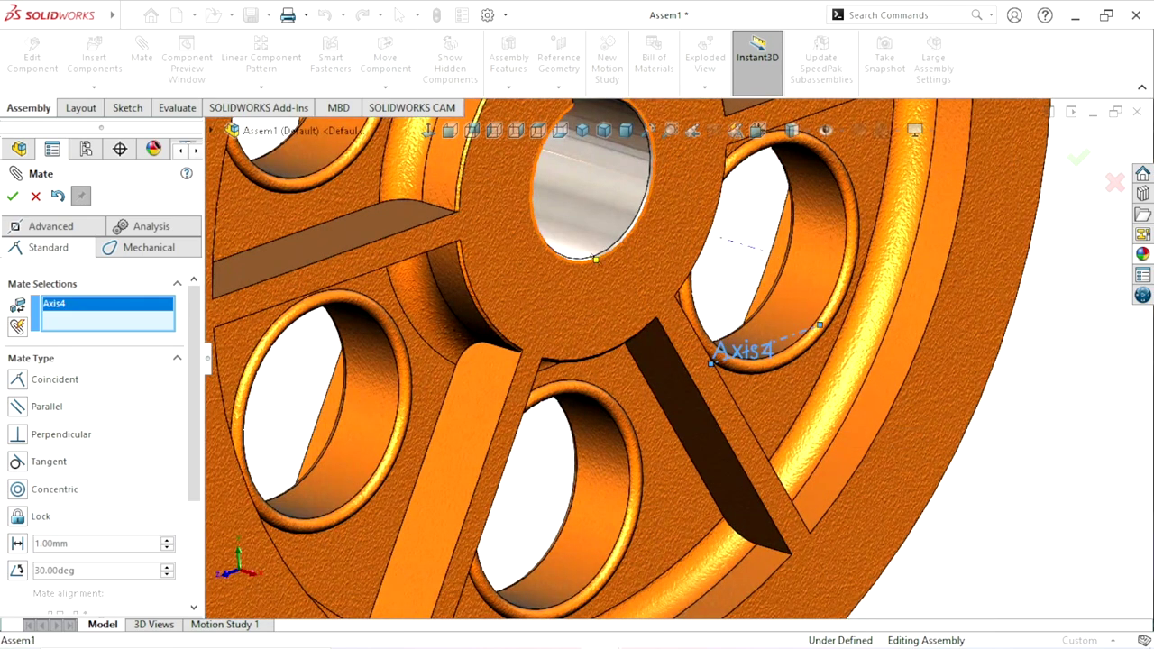
pyautogui.click(591, 189)
pyautogui.press('f')
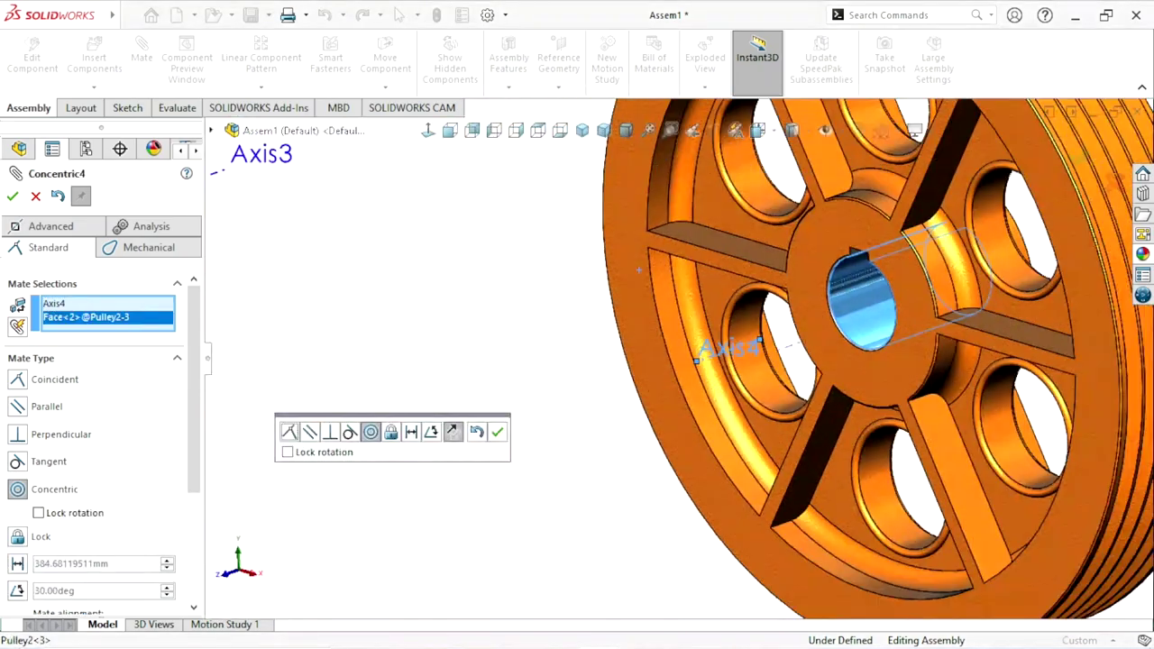
pyautogui.scroll(-1, 649, 424)
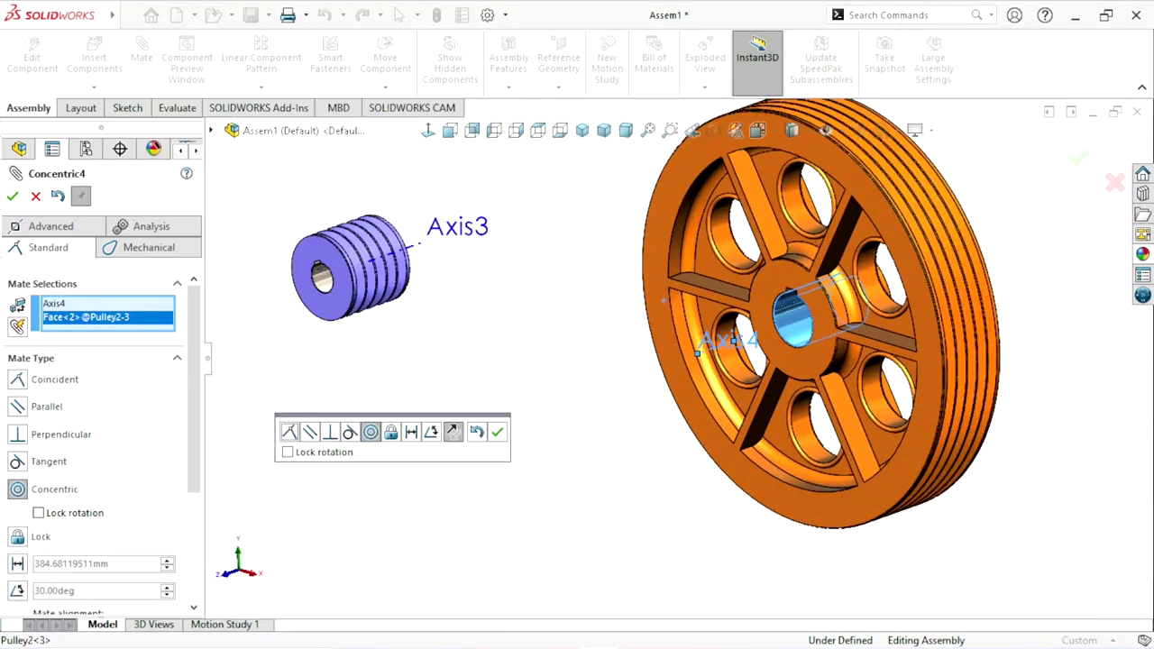
pyautogui.click(497, 431)
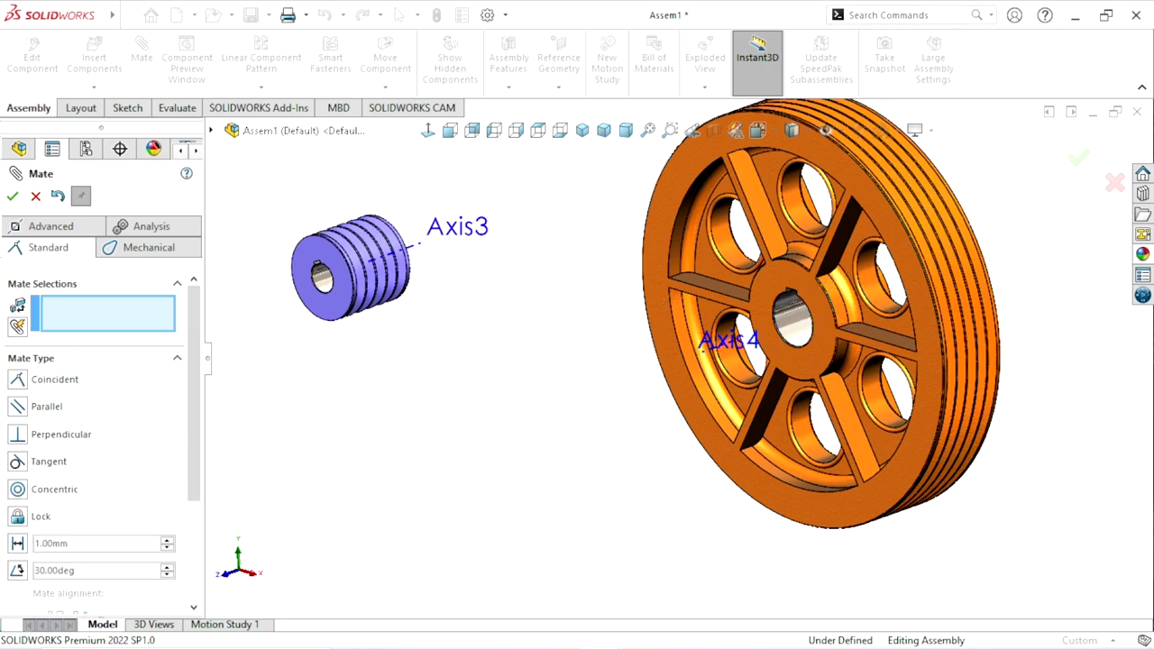
pyautogui.moveTo(793, 361); pyautogui.dragTo(812, 361, button='middle')
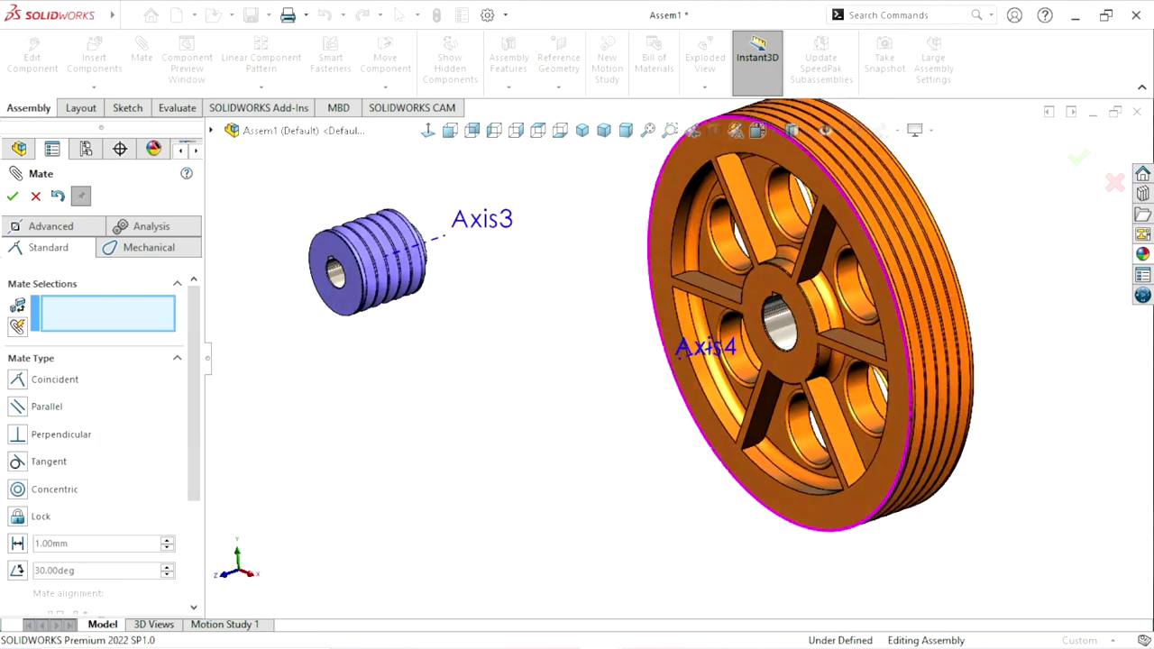
pyautogui.moveTo(741, 357); pyautogui.dragTo(703, 360, button='middle')
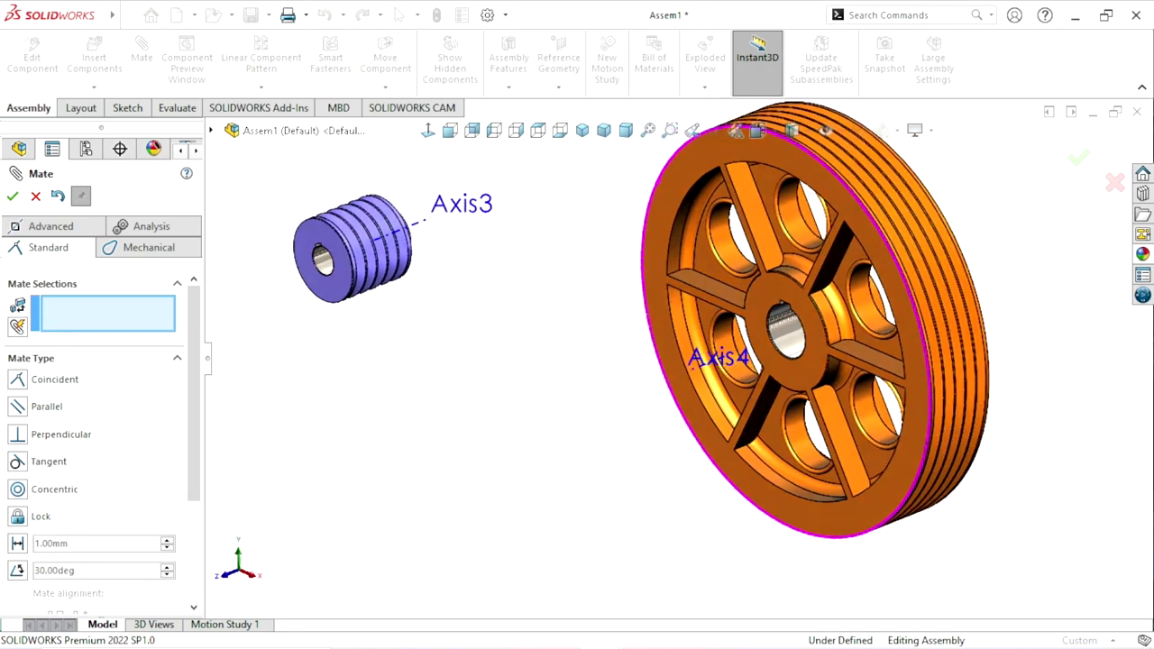
pyautogui.scroll(3, 704, 360)
pyautogui.scroll(-3, 763, 393)
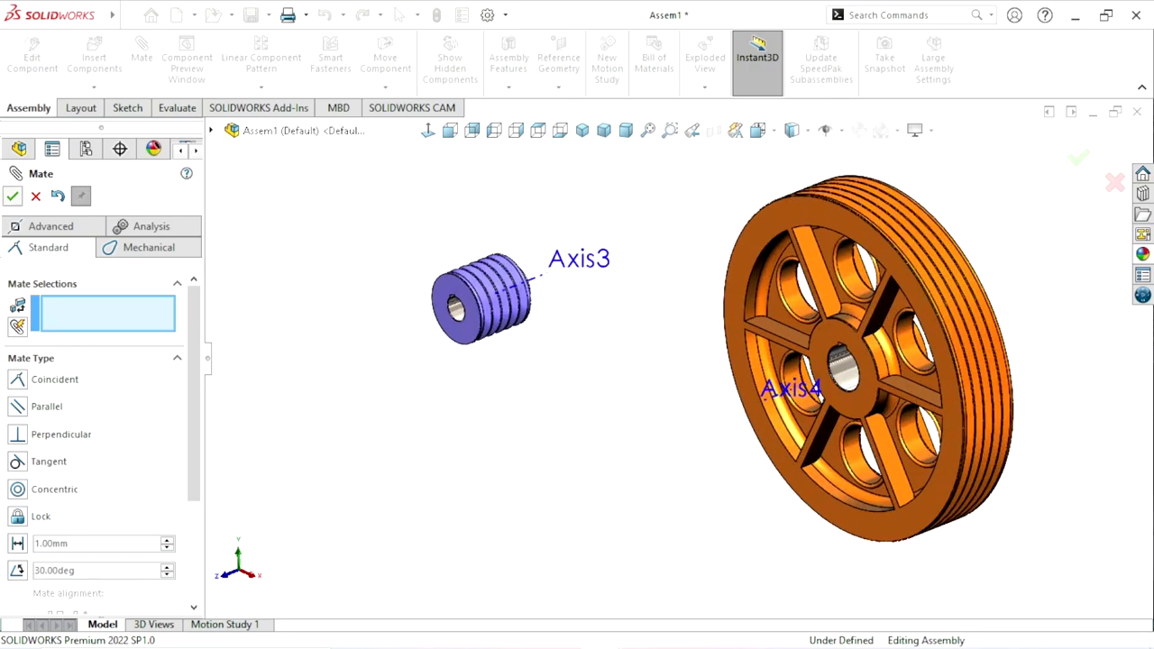
pyautogui.press('Escape')
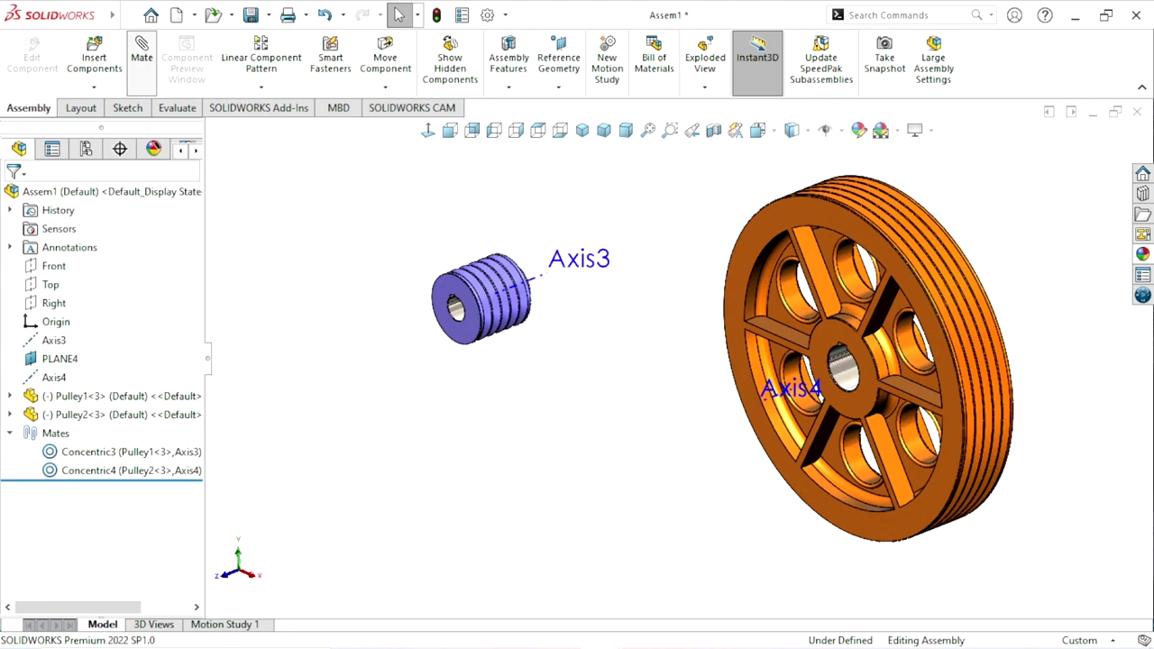
# Step: Mate the small pulley's end face coincident with the Front plane (Coincident4)
pyautogui.click(142, 56)
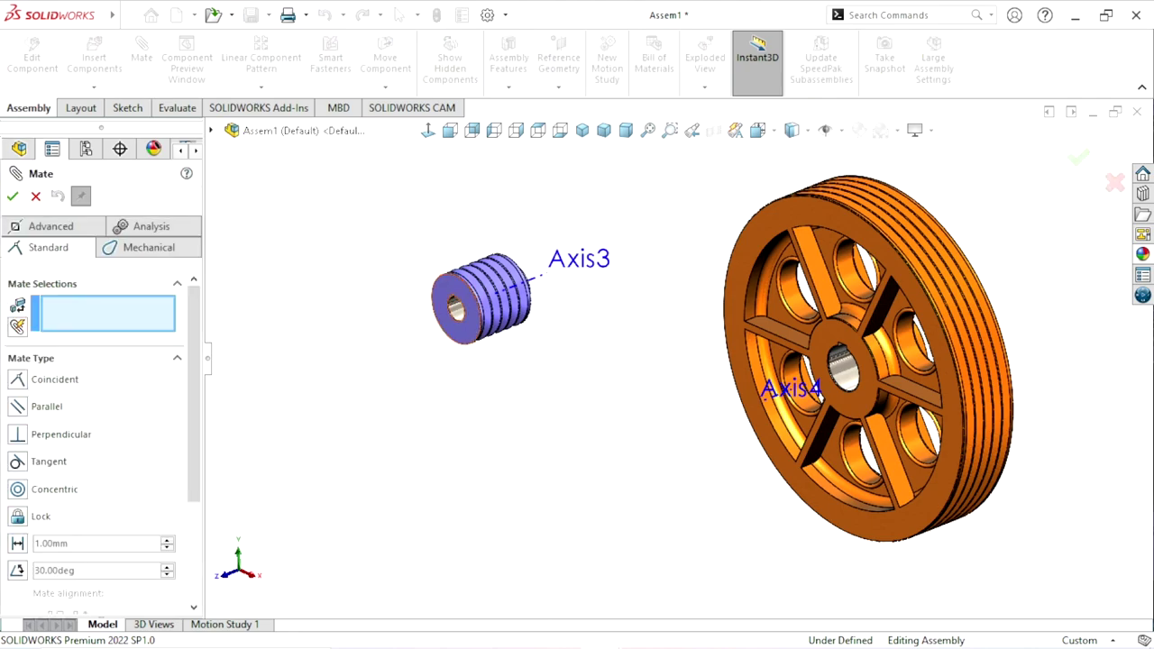
pyautogui.scroll(-3, 410, 311)
pyautogui.click(476, 302)
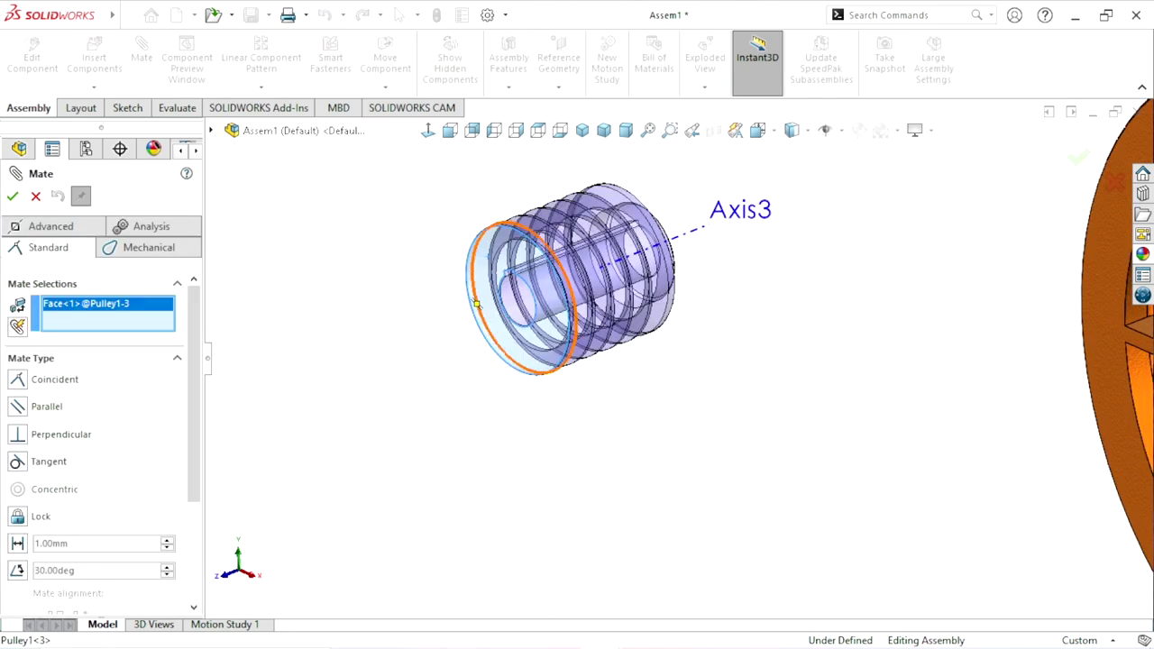
pyautogui.press('c')
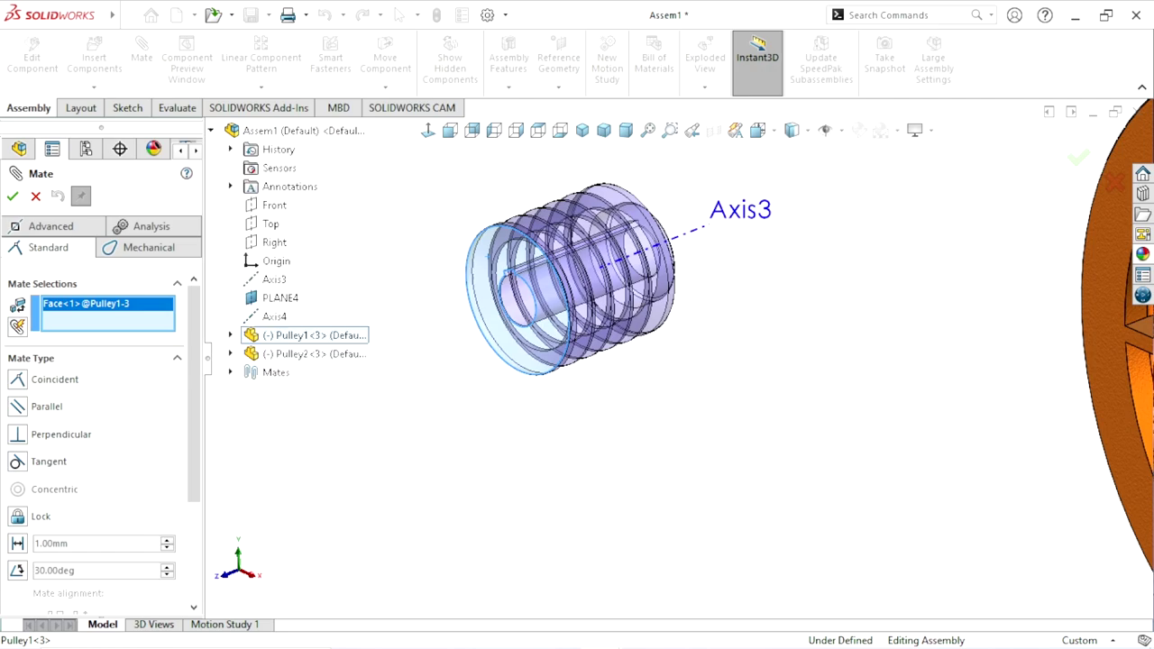
pyautogui.click(274, 205)
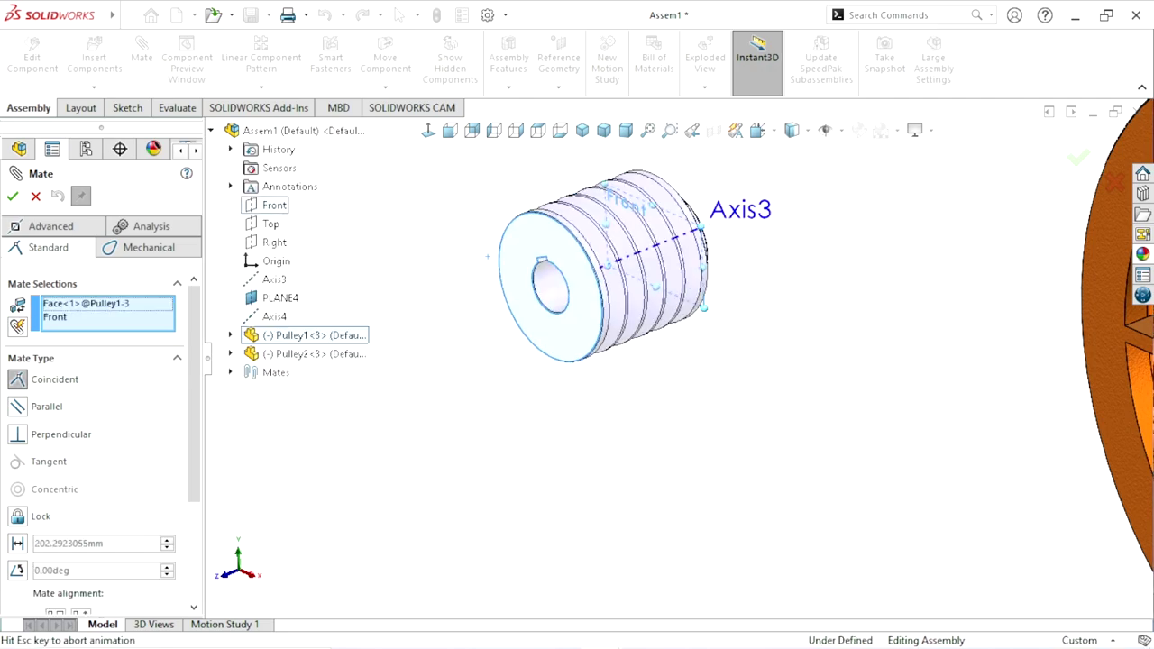
pyautogui.press('Return')
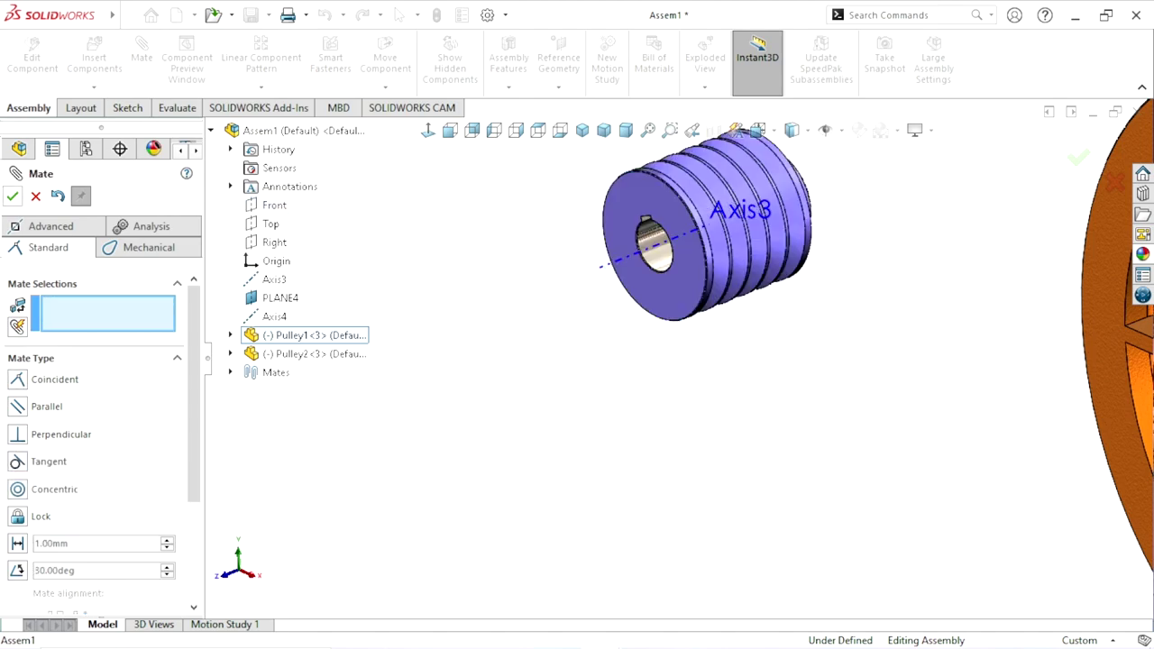
pyautogui.press('f')
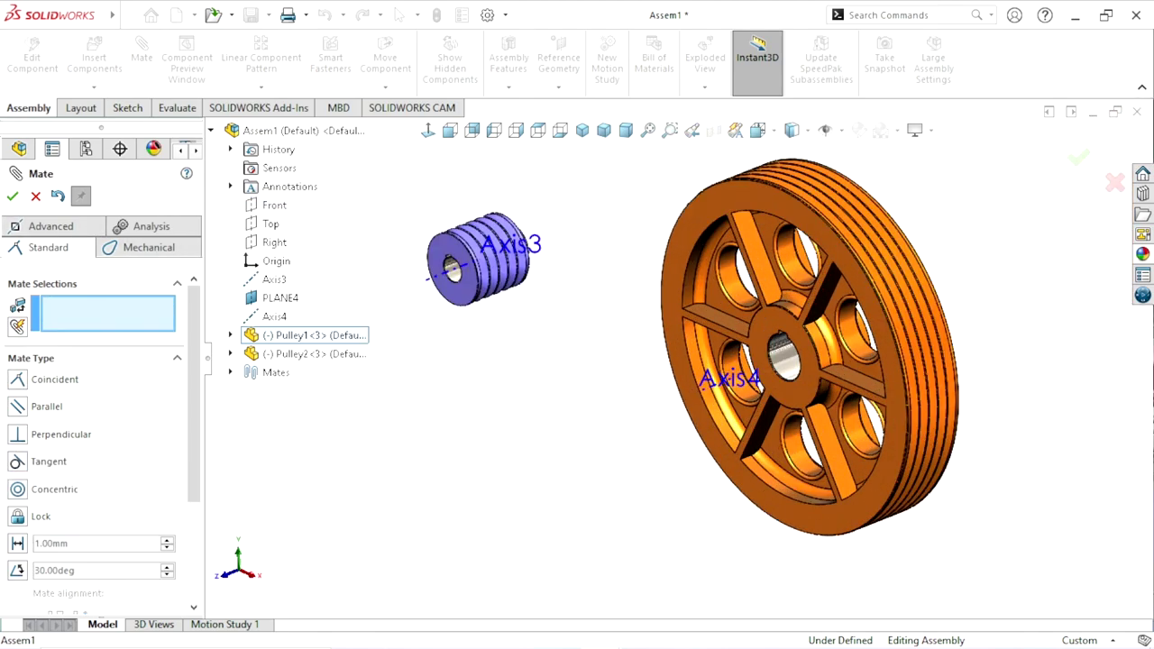
# Step: Mate a large-pulley face coincident with a small-pulley face (Coincident5), then finish mating
pyautogui.click(678, 360)
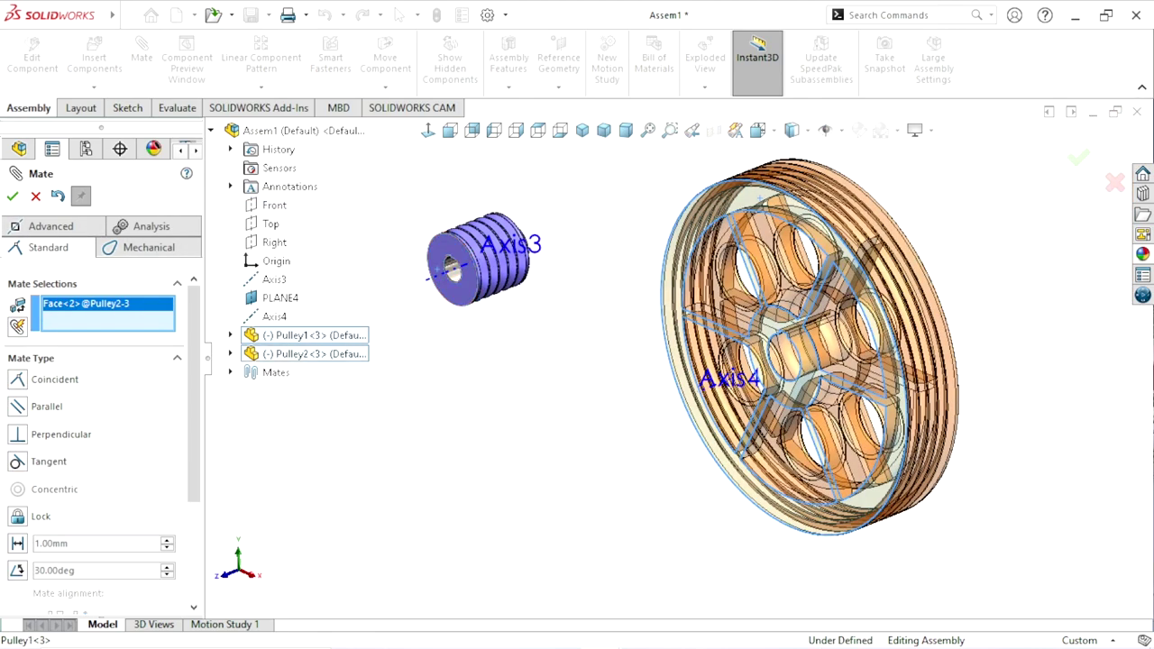
pyautogui.click(439, 261)
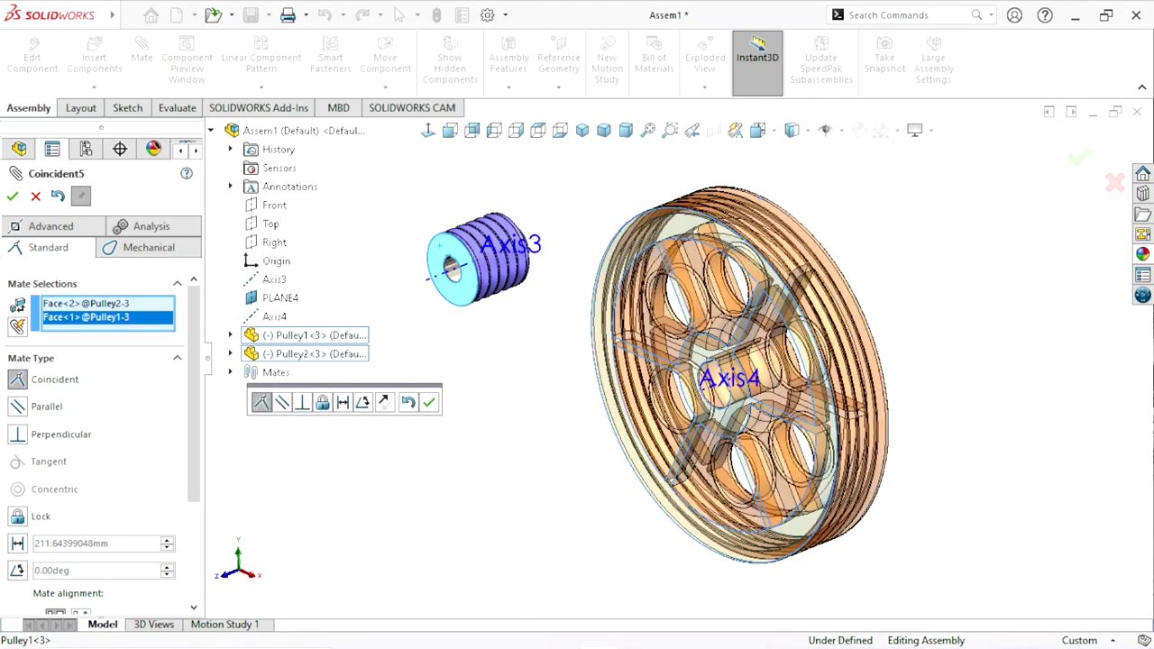
pyautogui.press('Return')
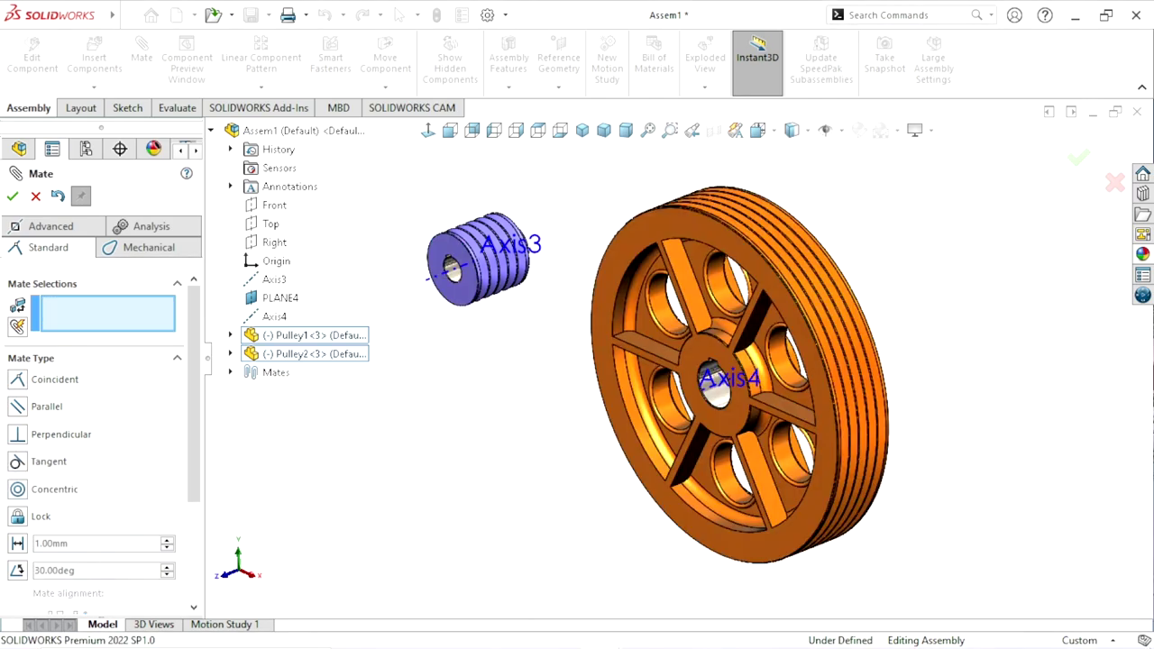
pyautogui.scroll(-2, 680, 402)
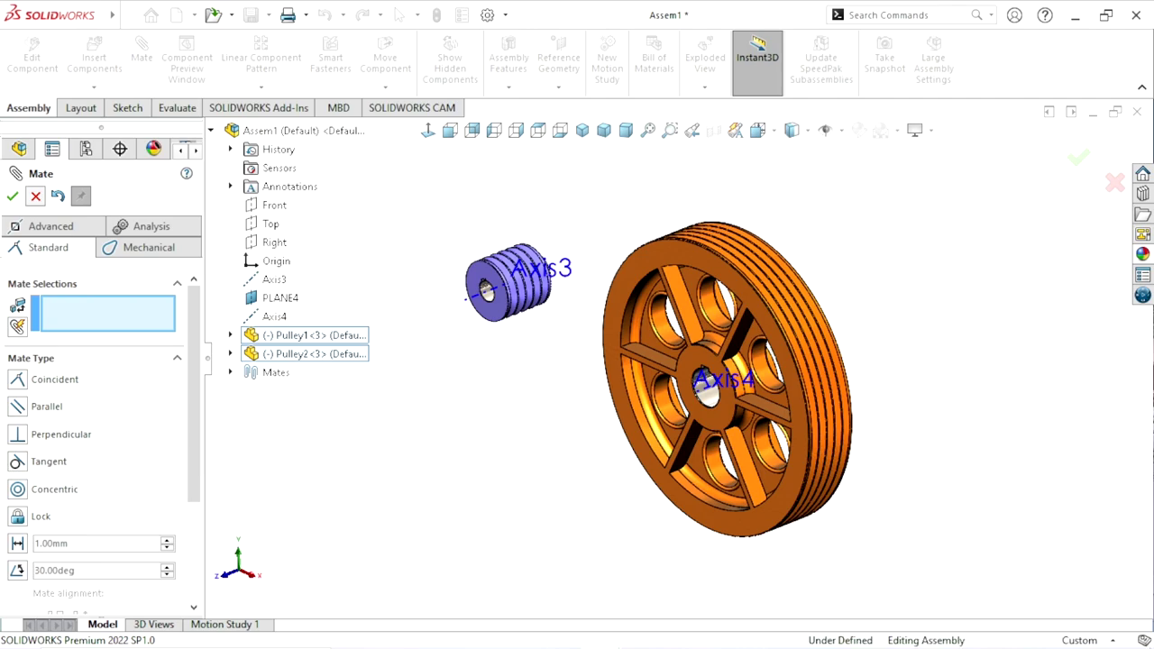
pyautogui.press('Return')
pyautogui.scroll(-1, 739, 365)
# Step: Hide the Axis3 and Axis4 reference axes in the view
pyautogui.scroll(1, 739, 365)
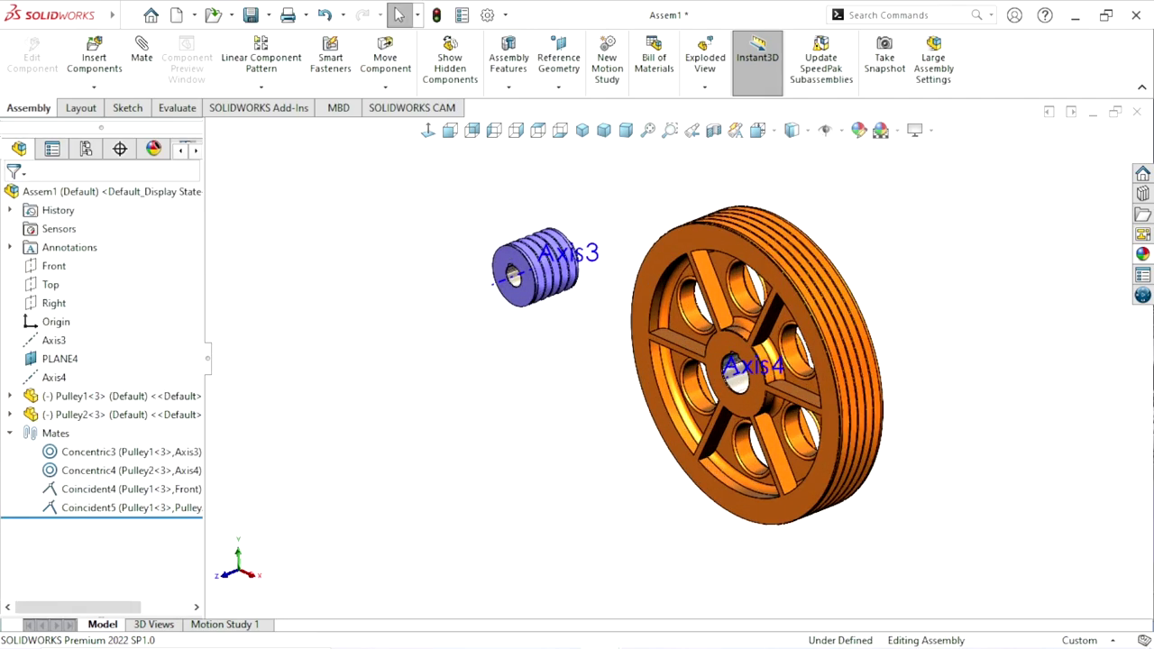
pyautogui.scroll(2, 732, 361)
pyautogui.scroll(1, 733, 361)
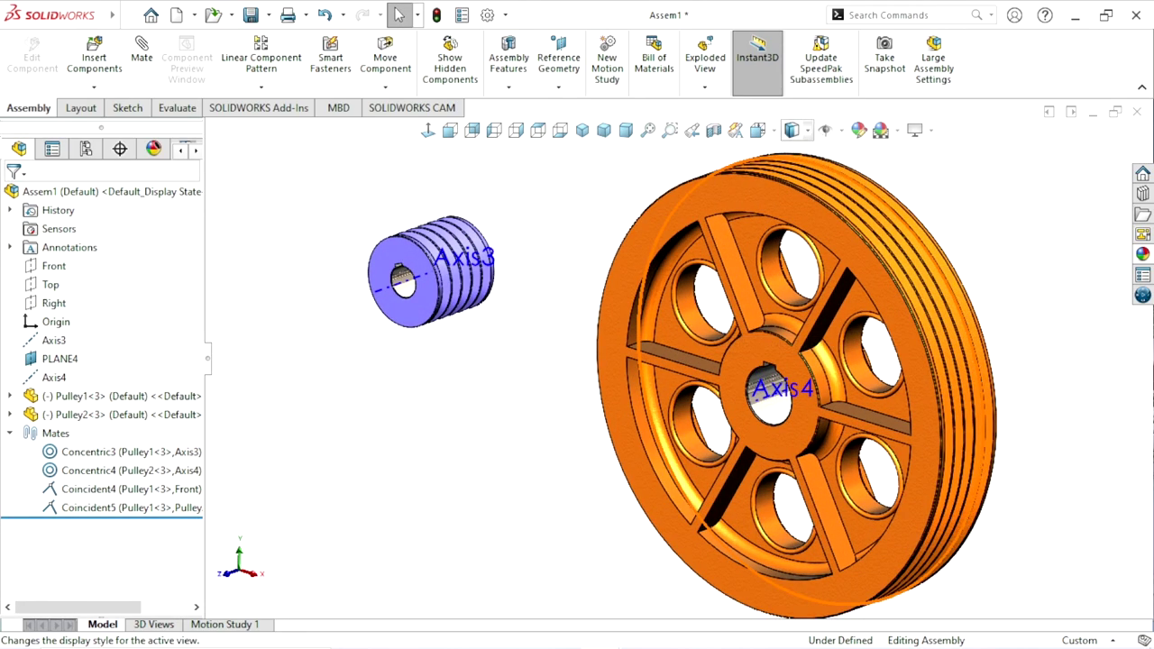
pyautogui.click(840, 130)
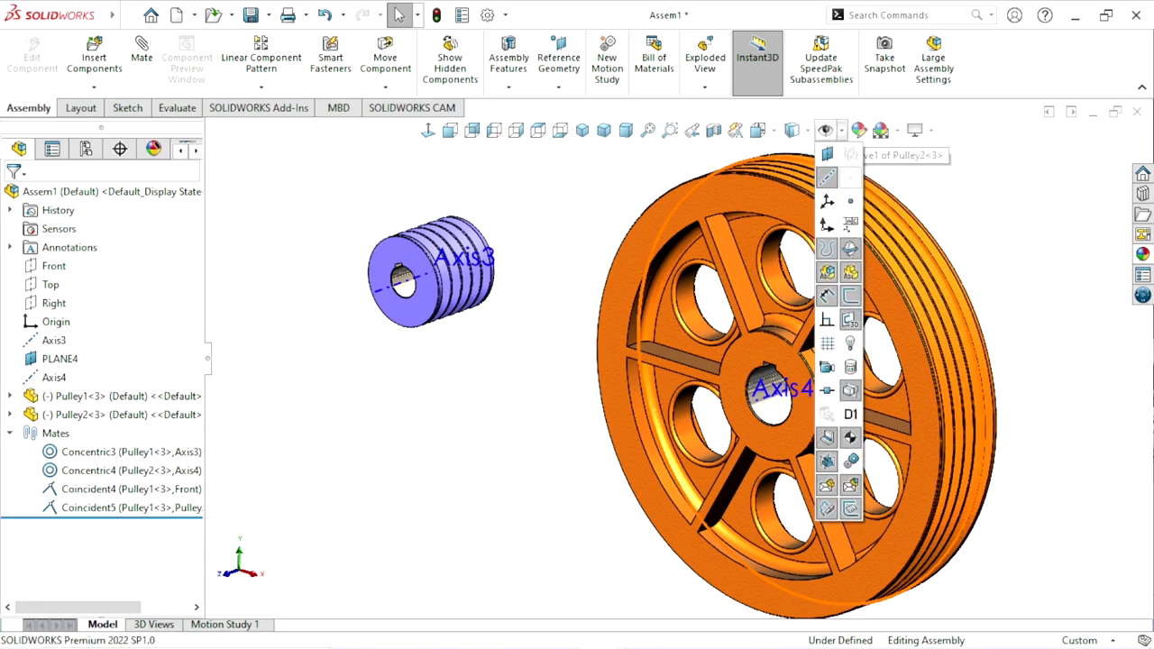
pyautogui.click(827, 178)
# Step: Drag-rotate the large pulley to test the mates and switch to an isometric view
pyautogui.scroll(-2, 757, 379)
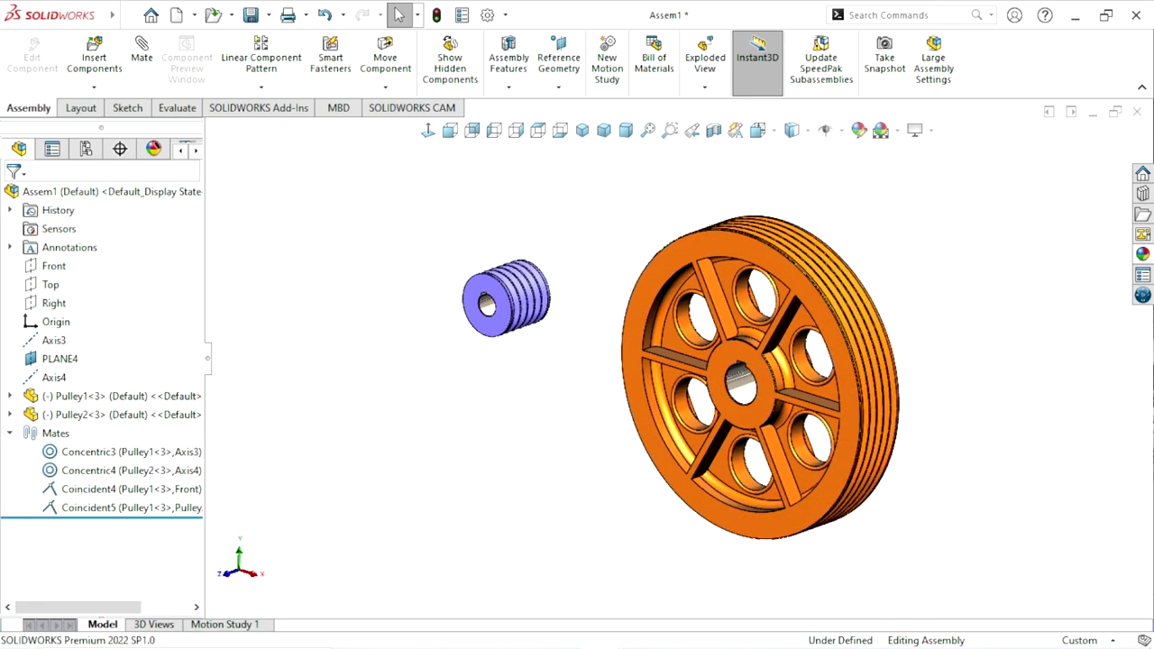
pyautogui.scroll(2, 708, 370)
pyautogui.click(610, 323)
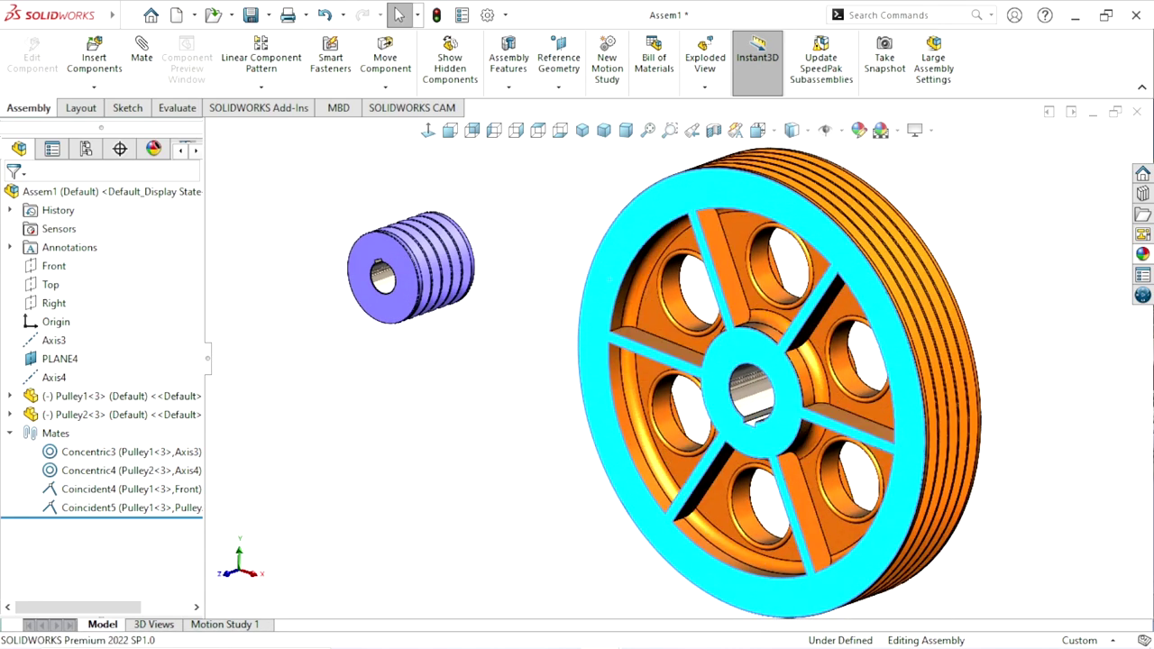
pyautogui.moveTo(609, 323); pyautogui.dragTo(649, 271)
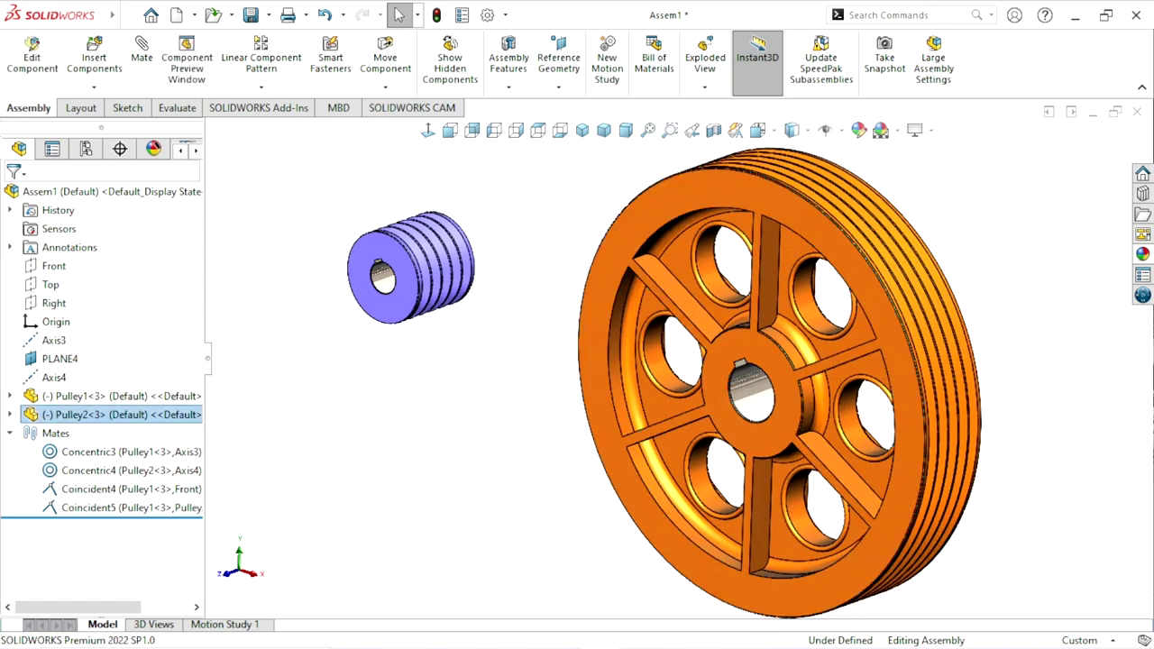
pyautogui.click(361, 297)
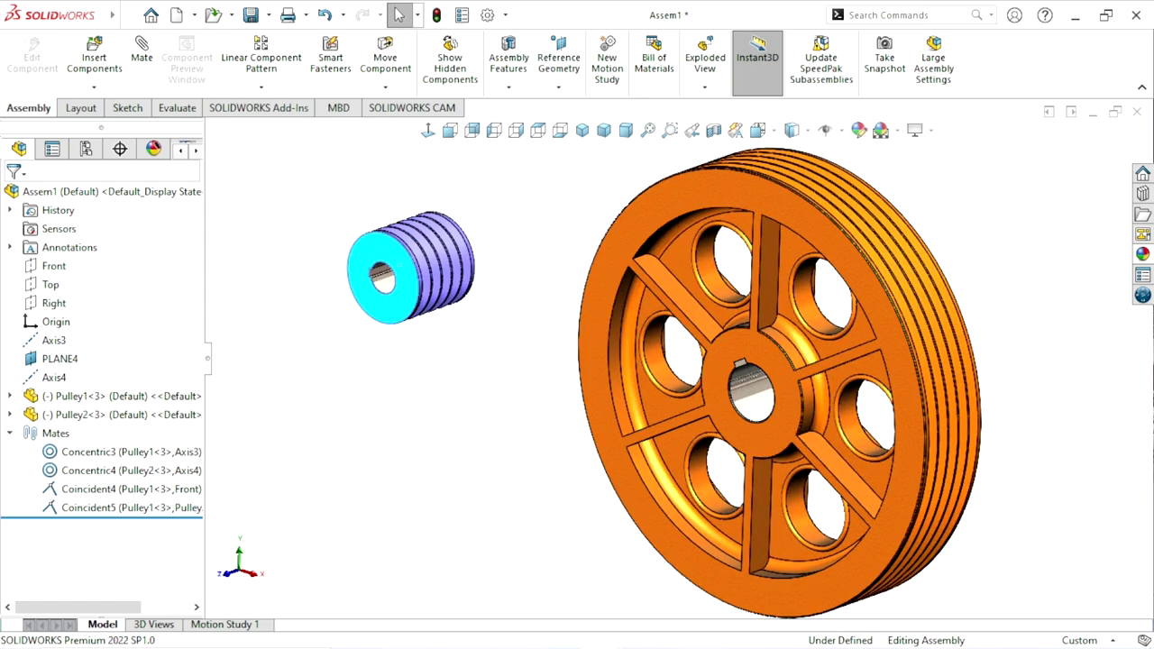
pyautogui.hotkey('ctrl', '7')
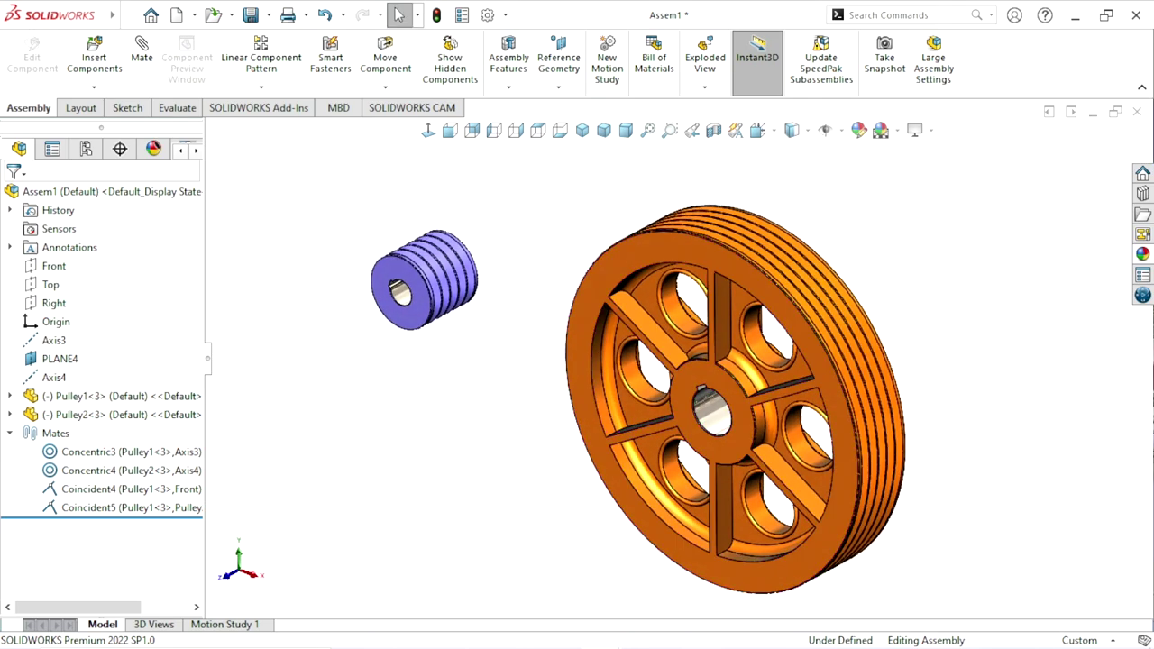
pyautogui.scroll(1, 564, 386)
pyautogui.scroll(-2, 564, 386)
pyautogui.scroll(-2, 563, 385)
pyautogui.scroll(1, 649, 450)
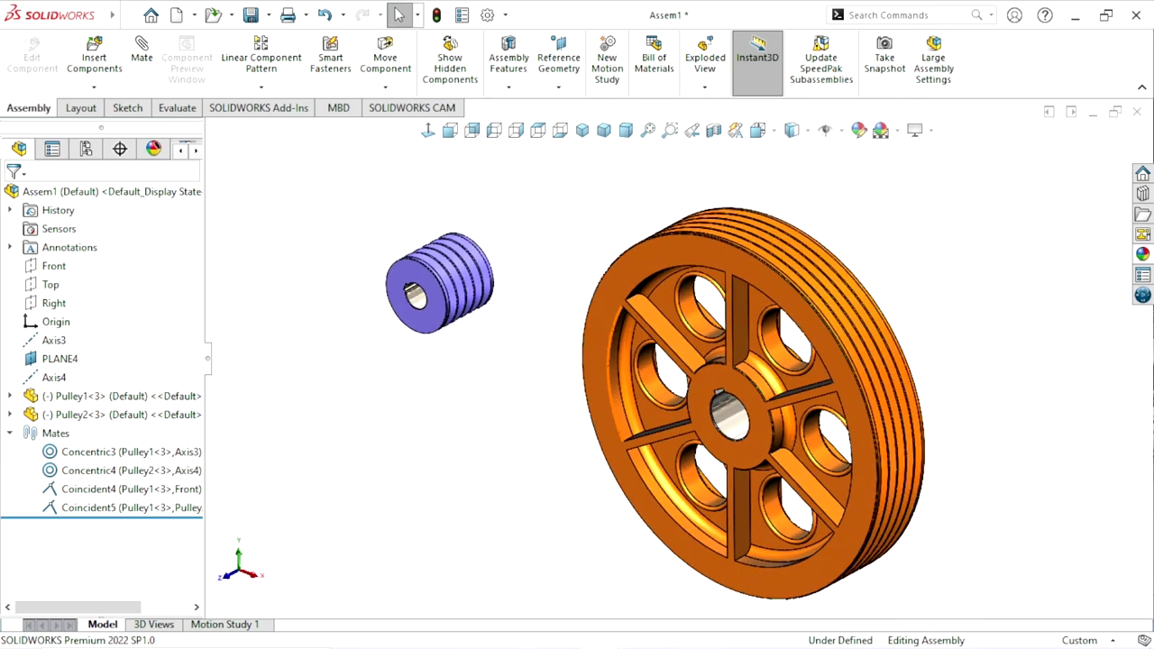
pyautogui.scroll(1, 649, 450)
pyautogui.scroll(1, 650, 451)
pyautogui.click(509, 62)
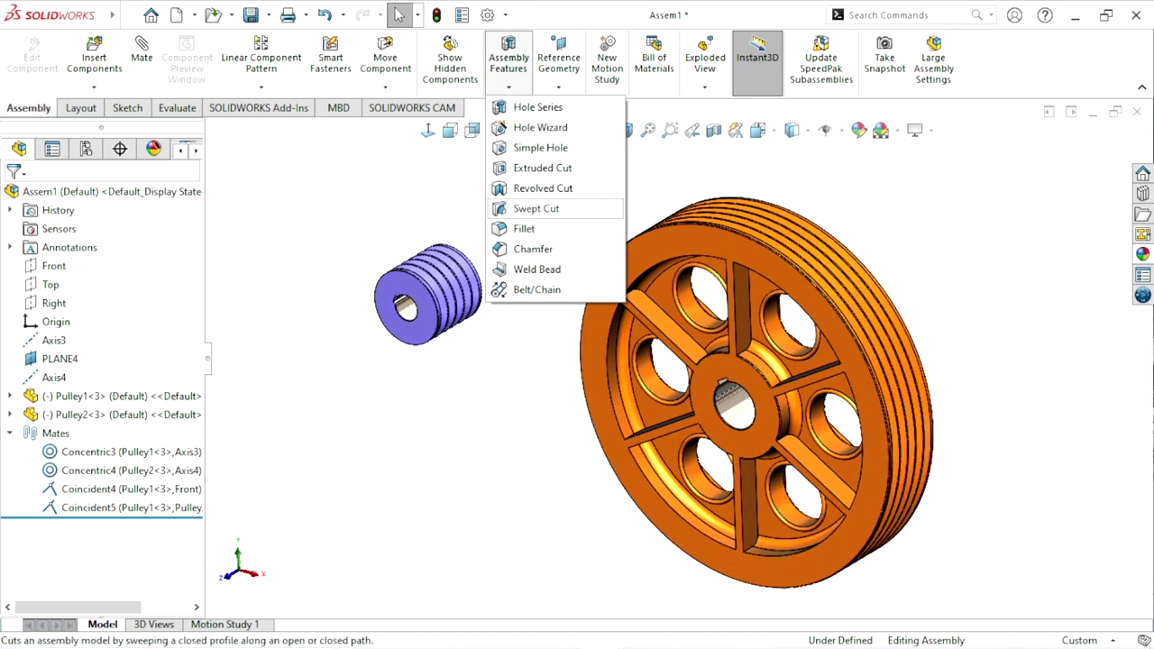
# Step: Start a Belt/Chain feature with the small pulley's front groove as the first member
pyautogui.click(537, 289)
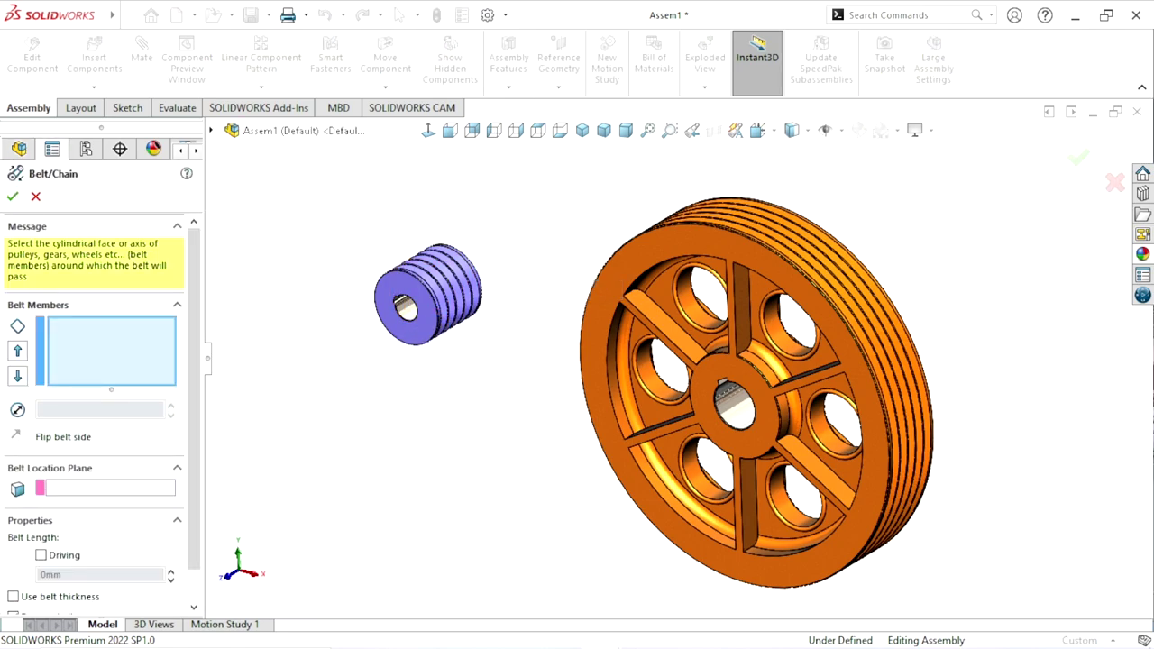
pyautogui.scroll(-5, 407, 278)
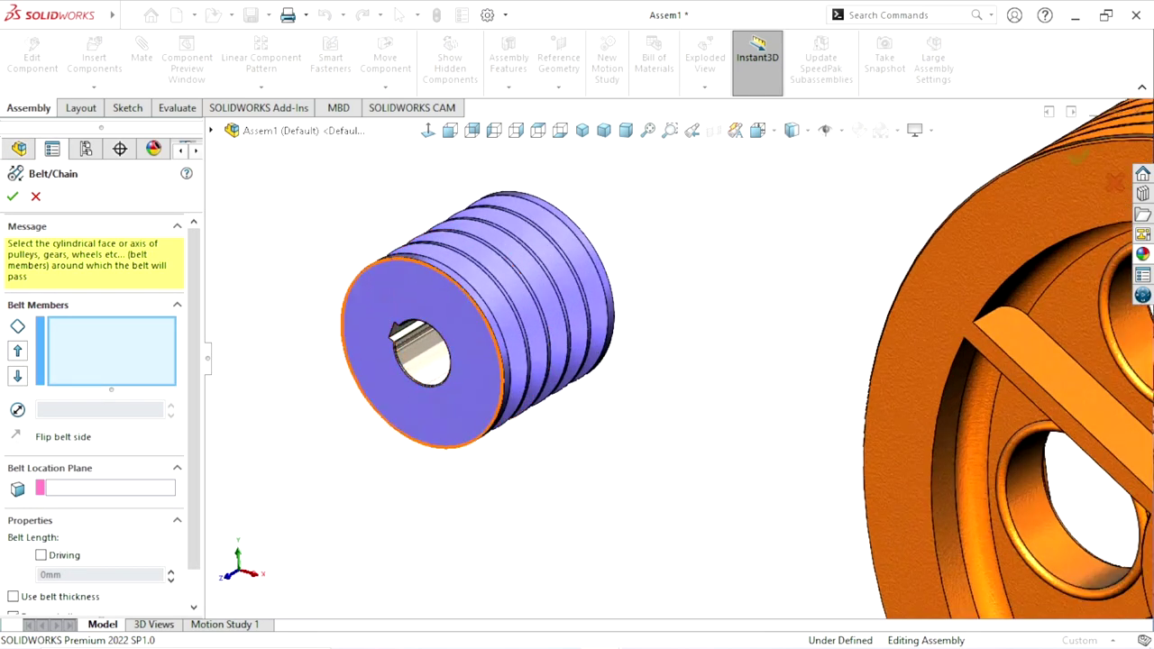
pyautogui.moveTo(407, 278); pyautogui.dragTo(478, 316, button='middle')
pyautogui.scroll(-2, 440, 315)
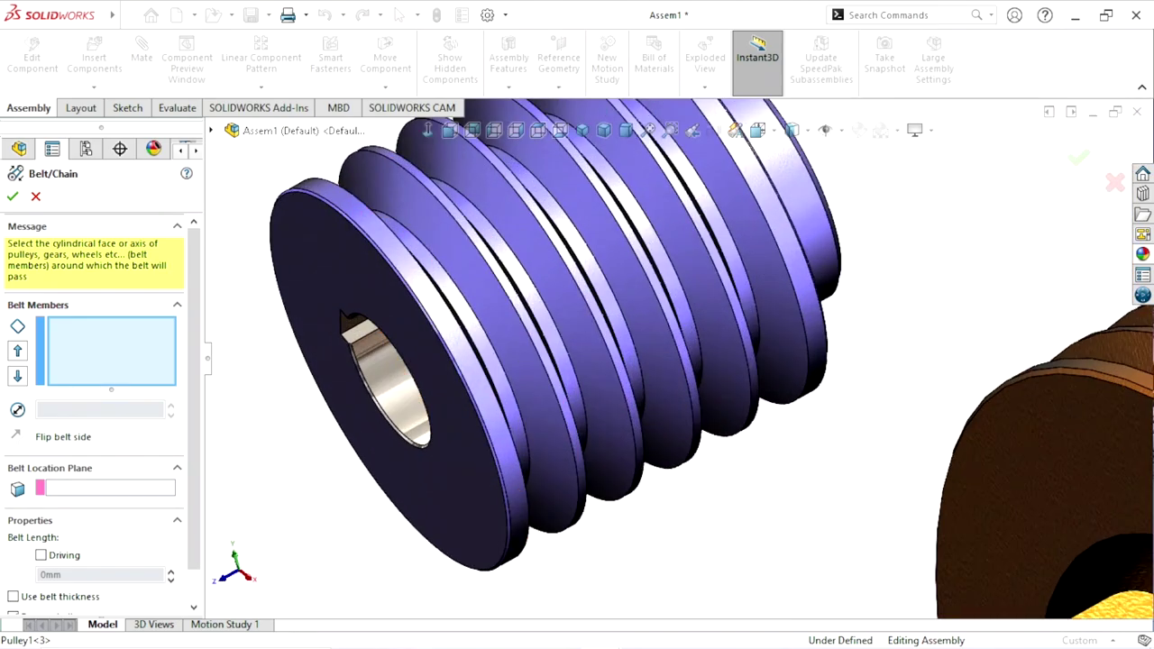
pyautogui.scroll(-2, 440, 316)
pyautogui.click(475, 292)
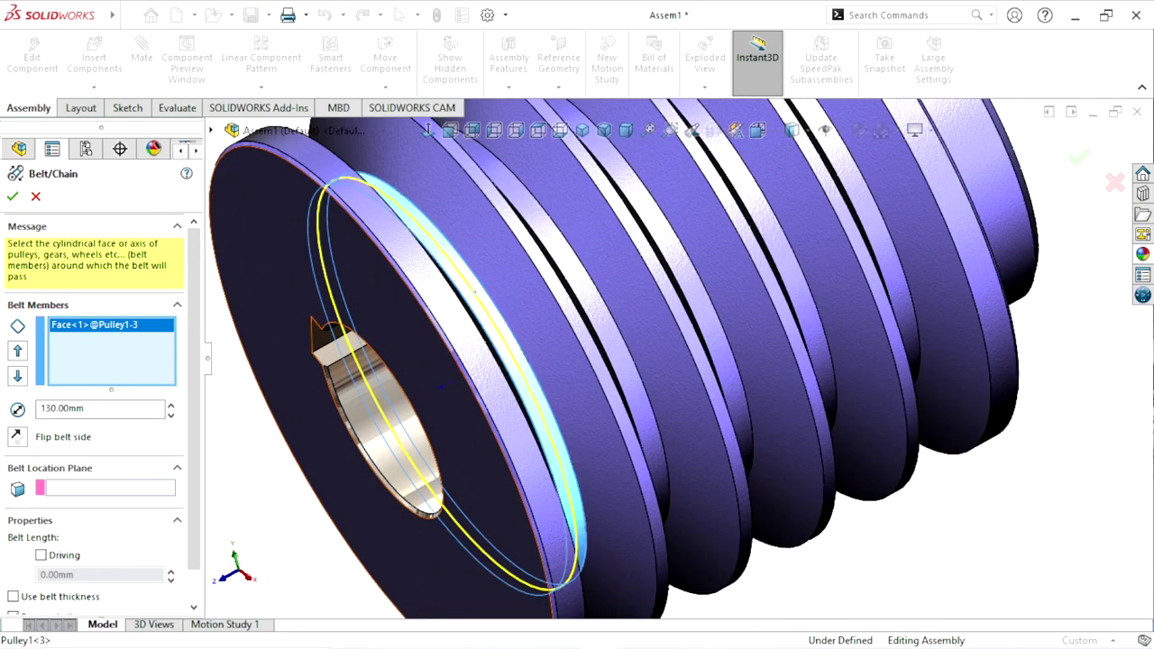
# Step: Add the large pulley's front groove as second member, previewing a 3396.80704793mm belt
pyautogui.scroll(3, 677, 351)
pyautogui.scroll(2, 676, 352)
pyautogui.scroll(-3, 901, 424)
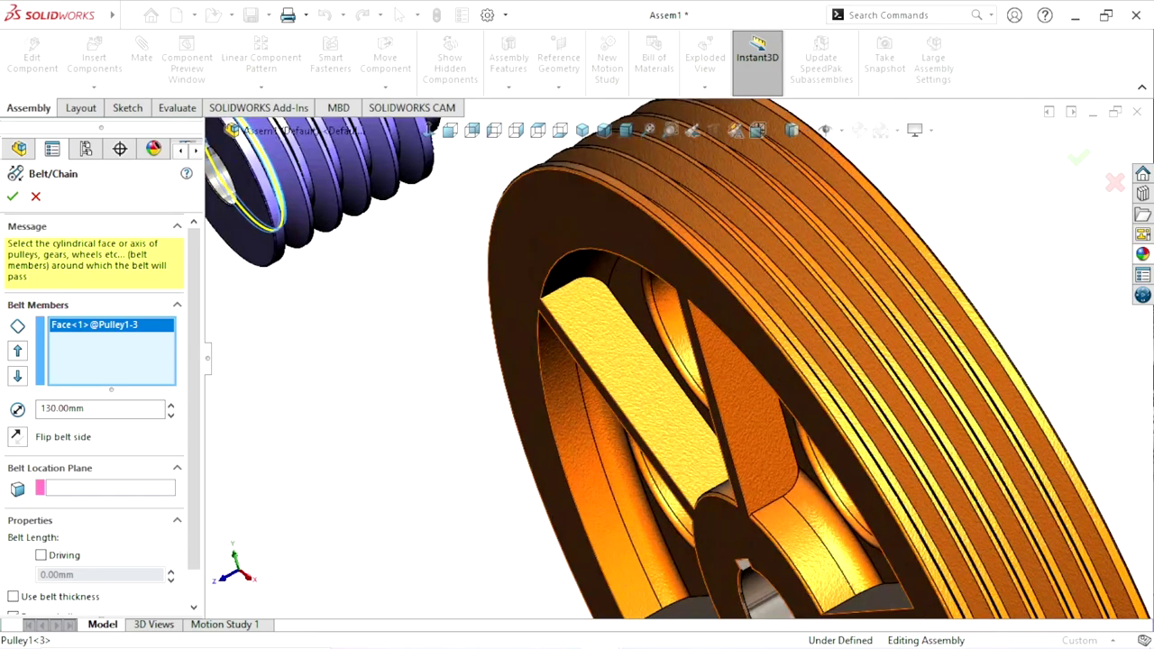
pyautogui.scroll(-3, 902, 424)
pyautogui.scroll(-2, 816, 414)
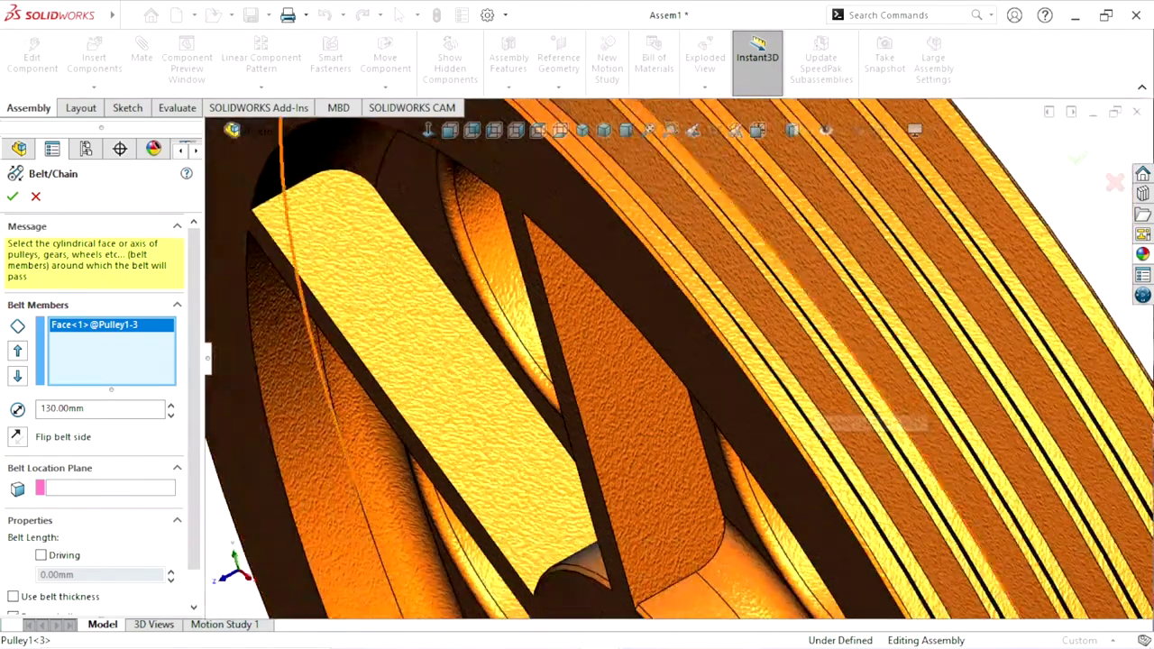
pyautogui.scroll(-2, 892, 388)
pyautogui.click(678, 344)
pyautogui.scroll(2, 678, 344)
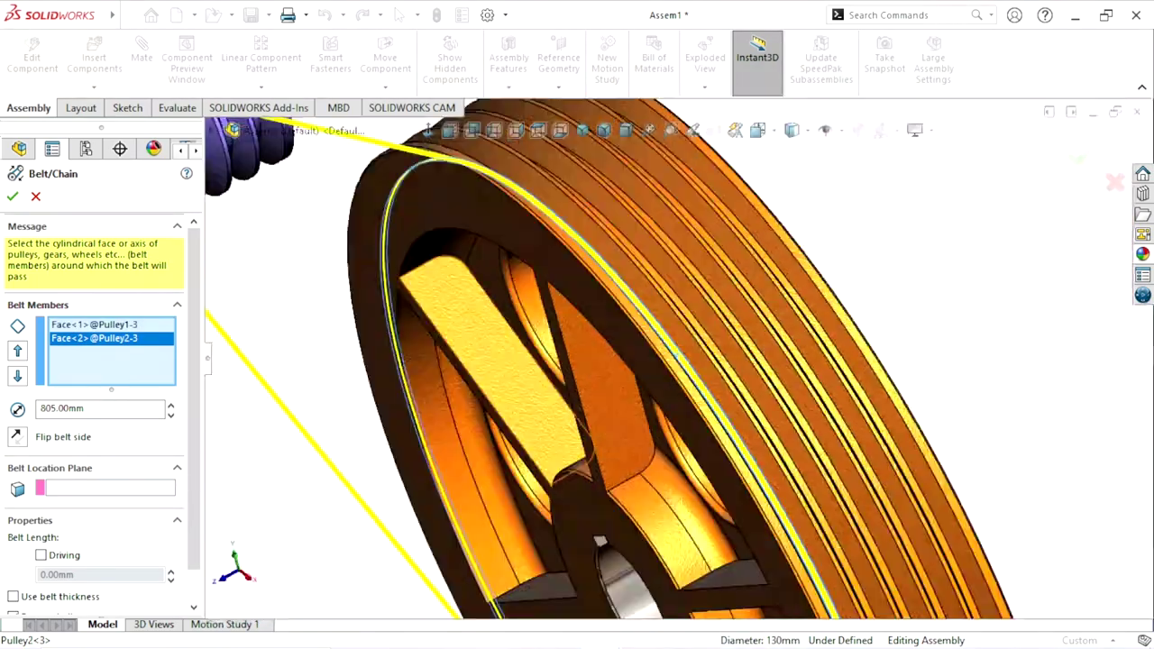
pyautogui.scroll(3, 771, 531)
pyautogui.moveTo(771, 531); pyautogui.dragTo(839, 451, button='middle')
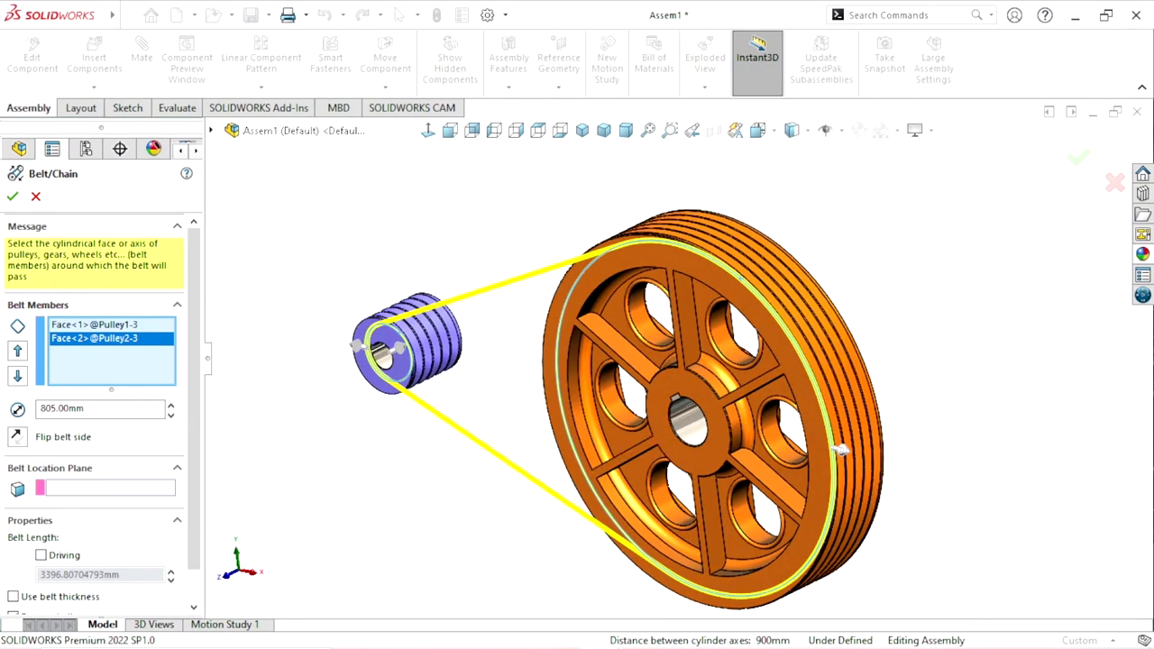
pyautogui.scroll(-1, 100, 406)
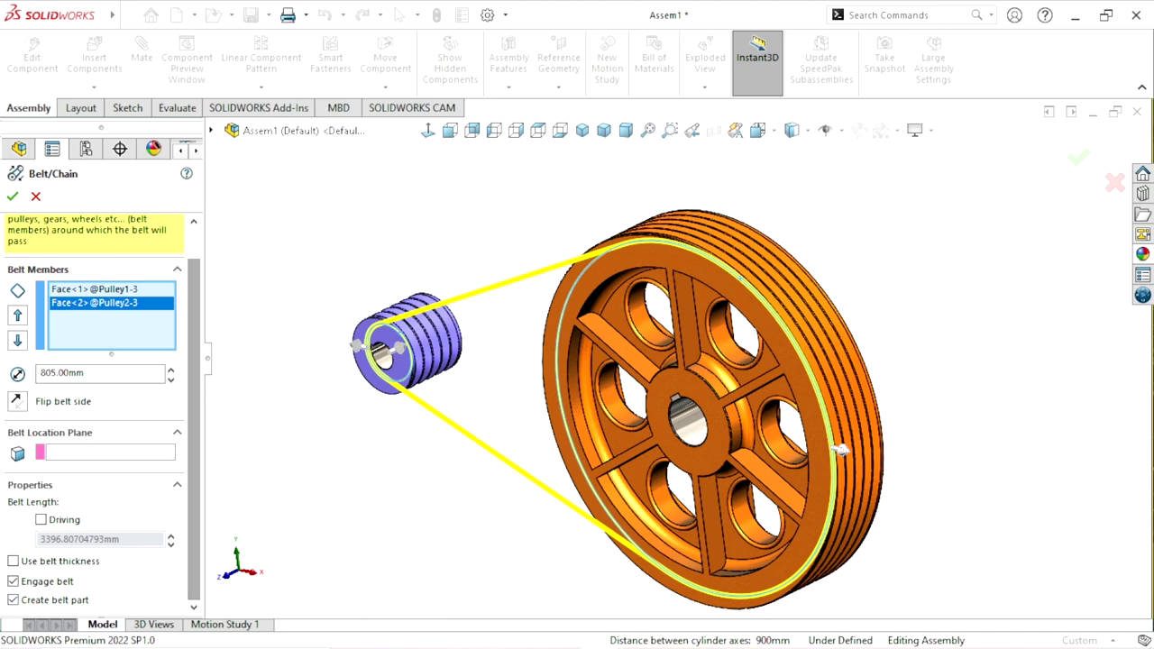
# Step: Accept the belt and save the assembly to the Desktop as 'Beltchain assembly'
pyautogui.press('Return')
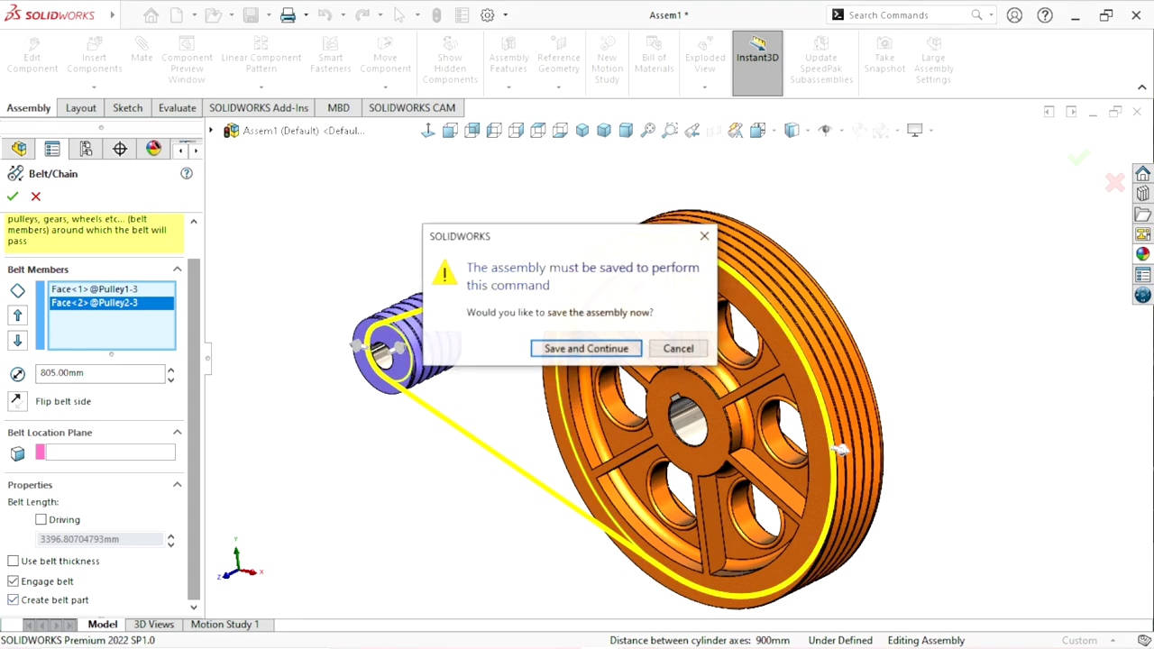
pyautogui.press('Escape')
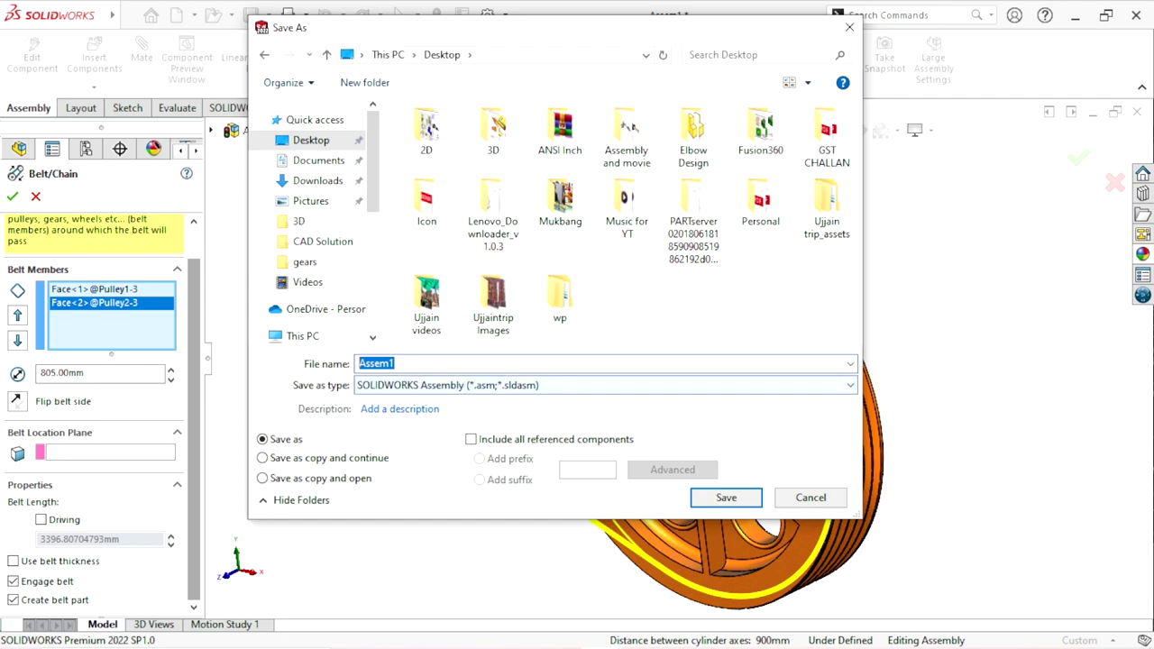
pyautogui.write('Beltchain')
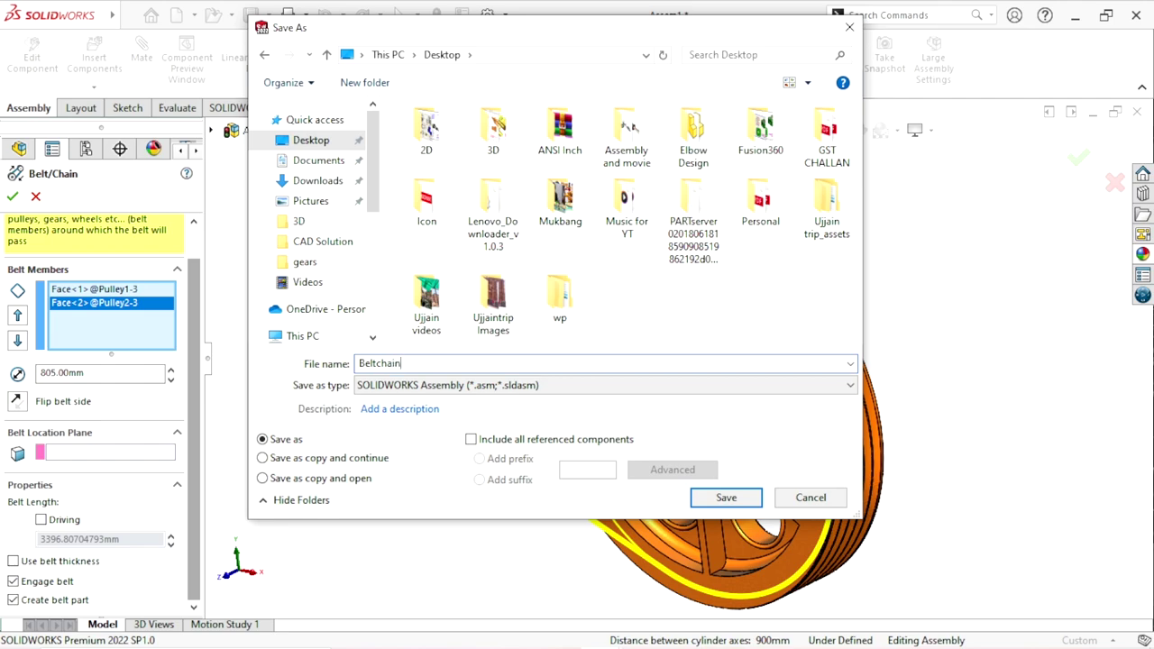
pyautogui.click(400, 408)
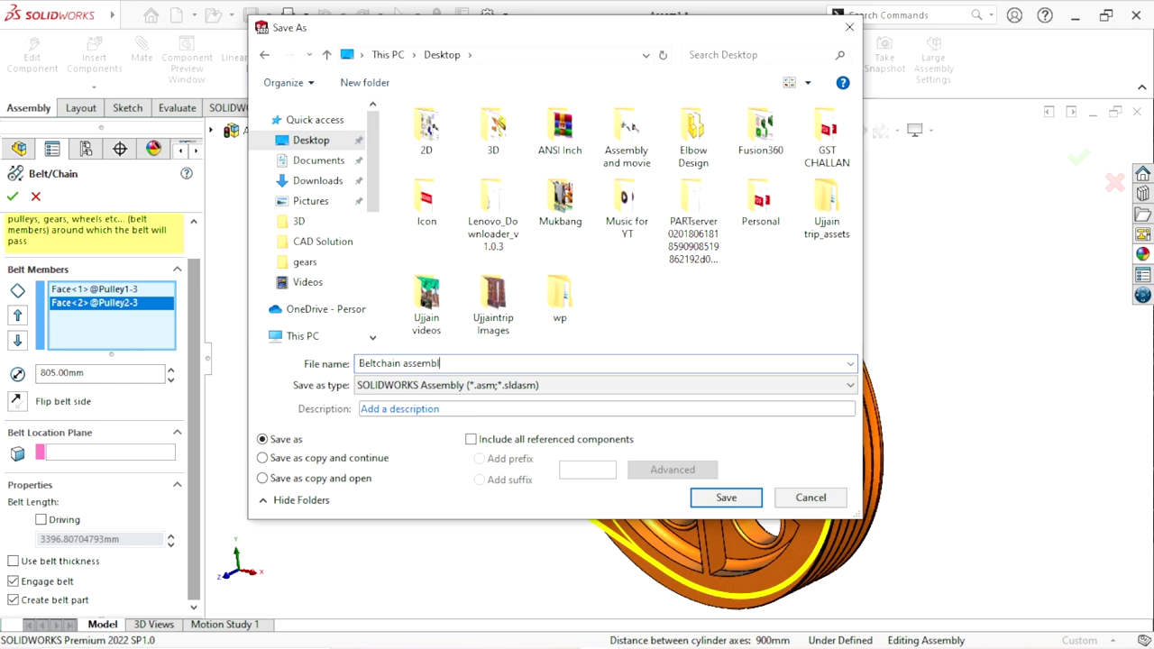
# Step: Save the assembly under its new name with the pulley parts, then view it isometrically
pyautogui.click(726, 498)
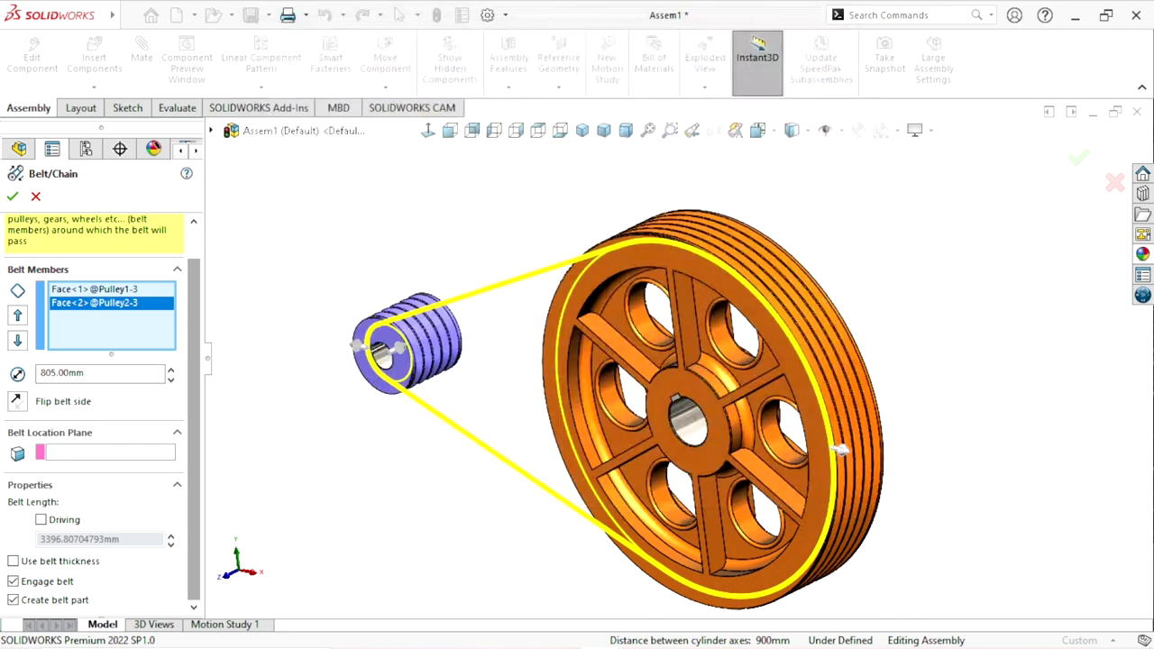
pyautogui.press('Return')
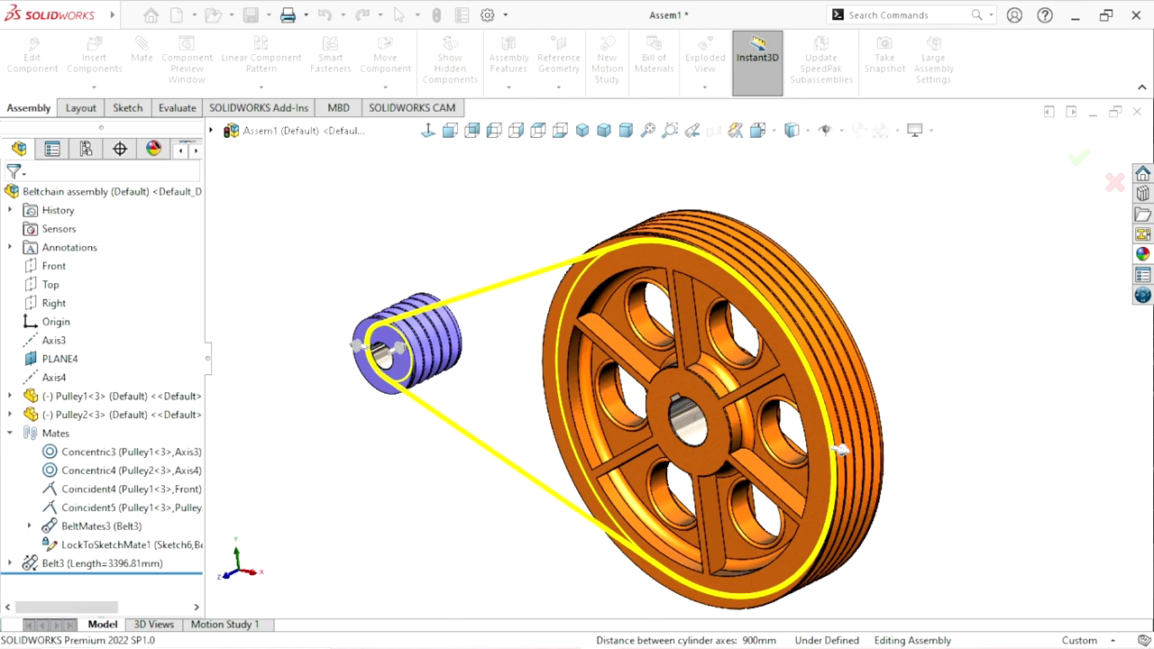
pyautogui.press('Left')
pyautogui.press('Left')
pyautogui.press('Left')
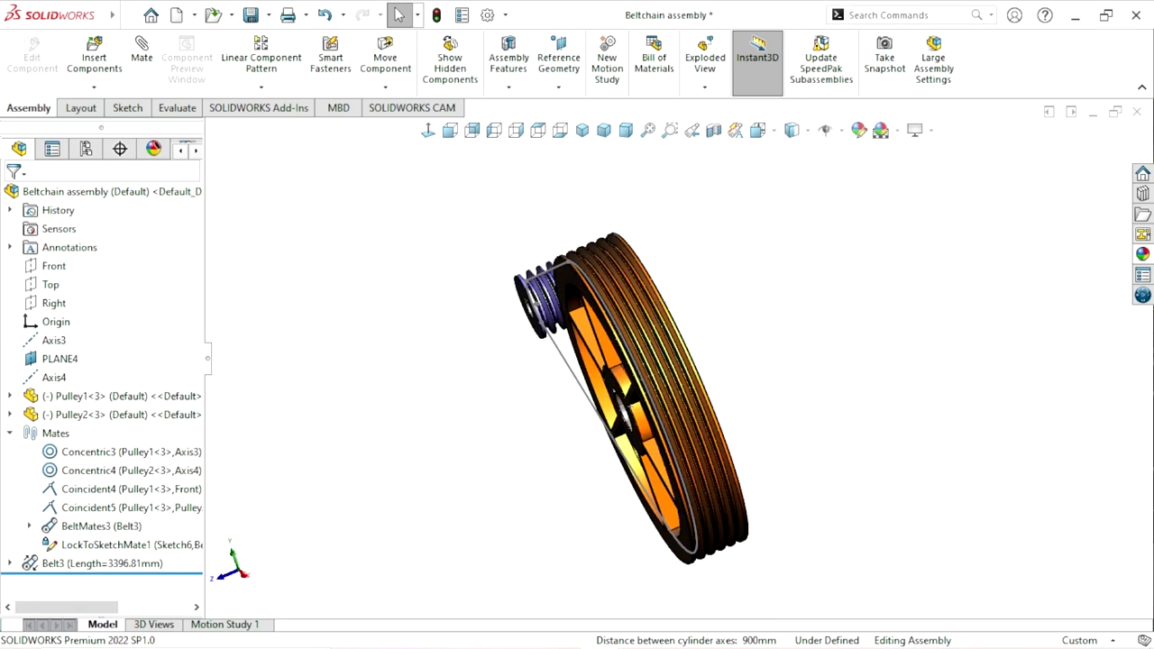
pyautogui.hotkey('ctrl', '7')
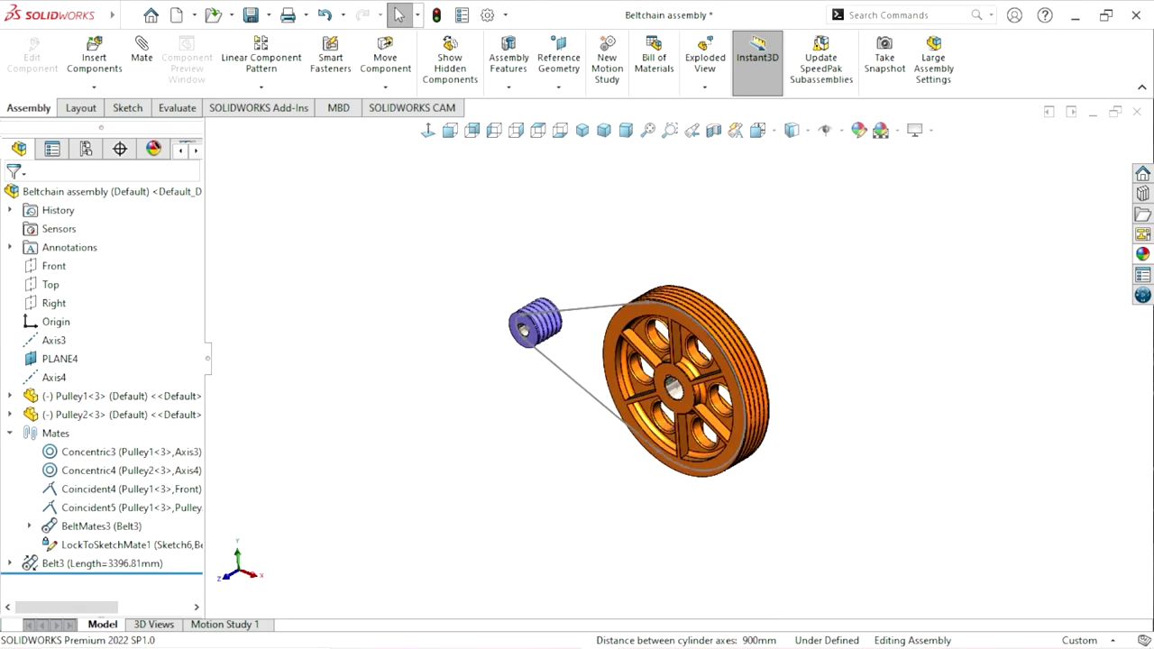
pyautogui.scroll(-2, 535, 262)
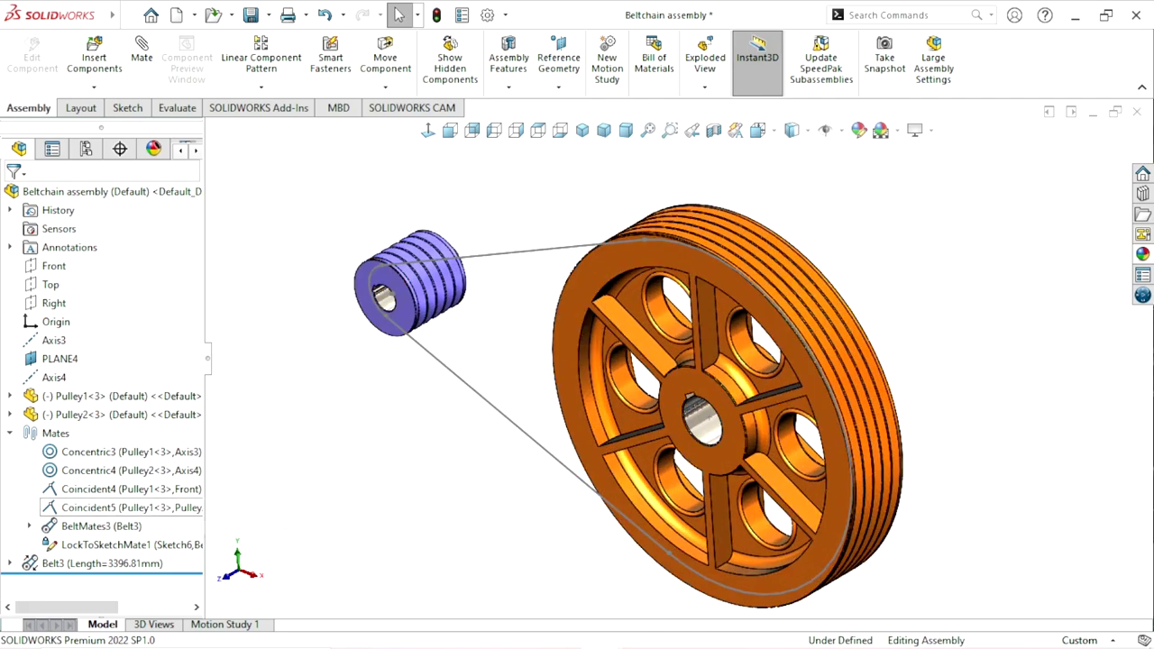
# Step: Expand Belt3 and edit the Belt3-1 belt part in place
pyautogui.click(10, 563)
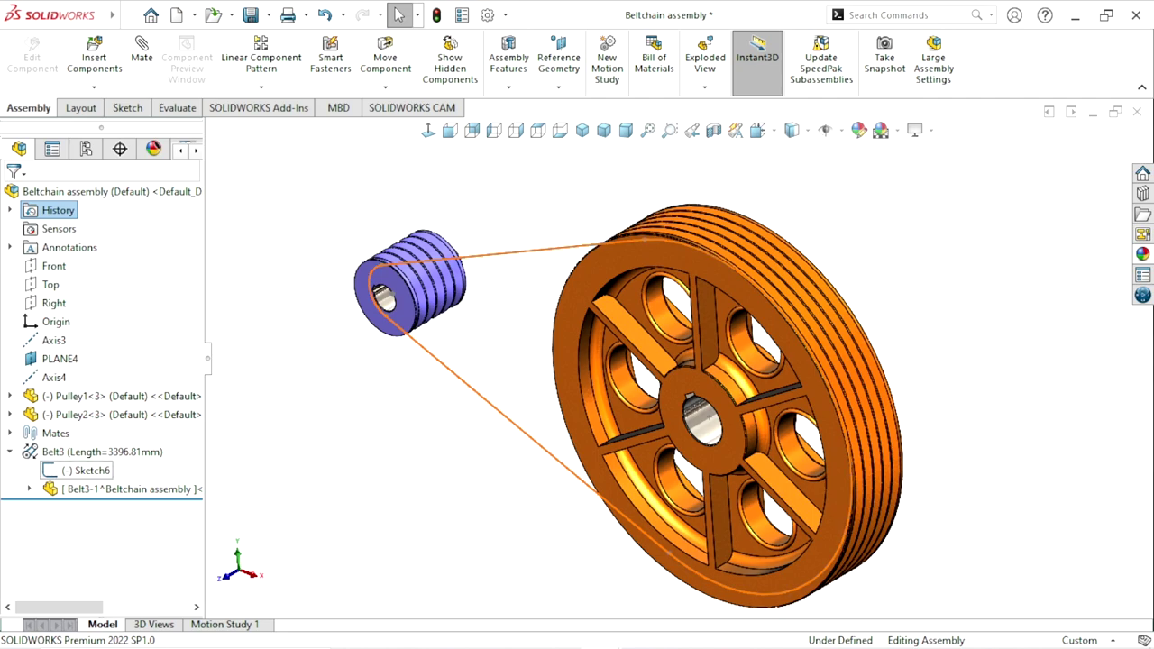
pyautogui.click(86, 470)
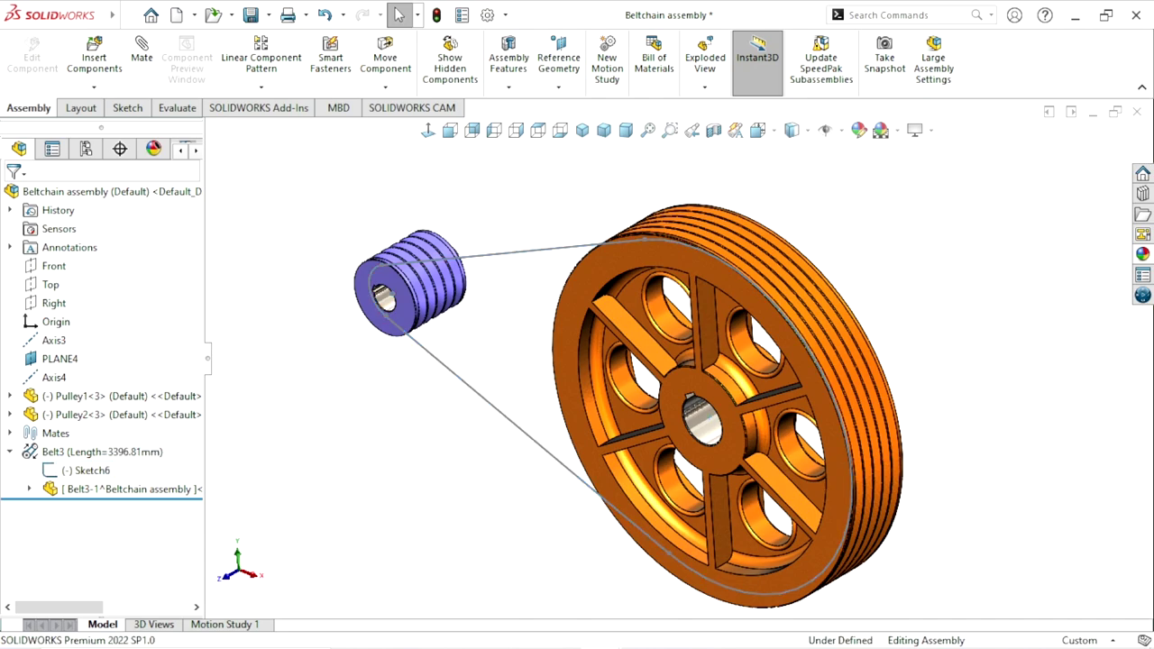
pyautogui.rightClick(83, 469)
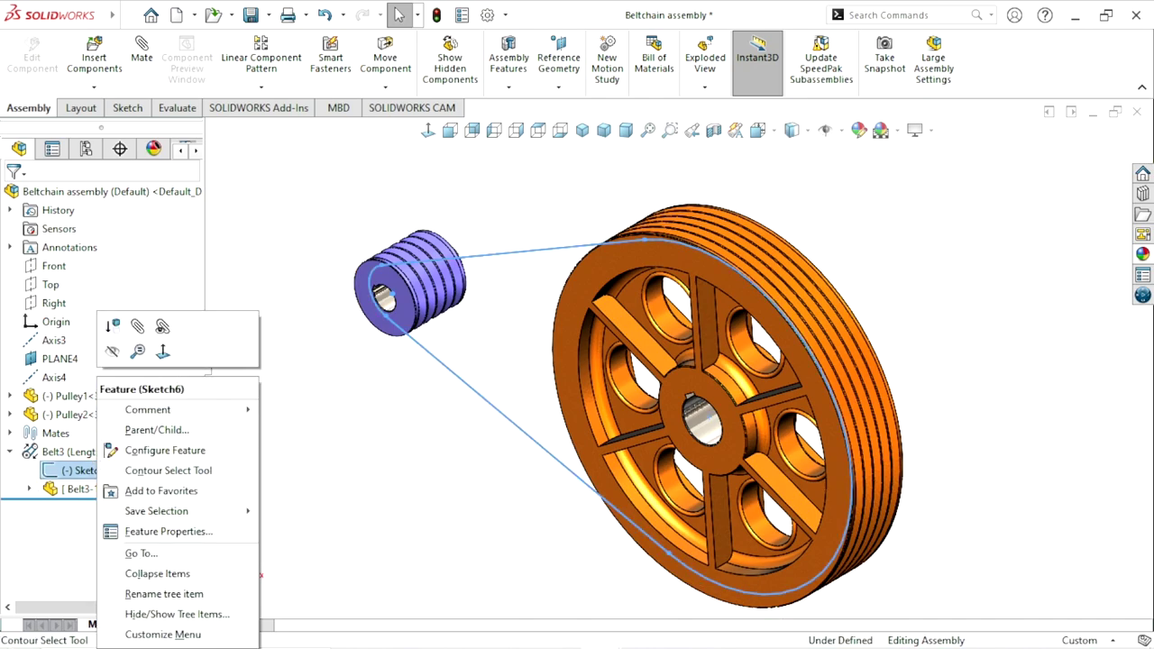
pyautogui.click(126, 489)
pyautogui.rightClick(121, 489)
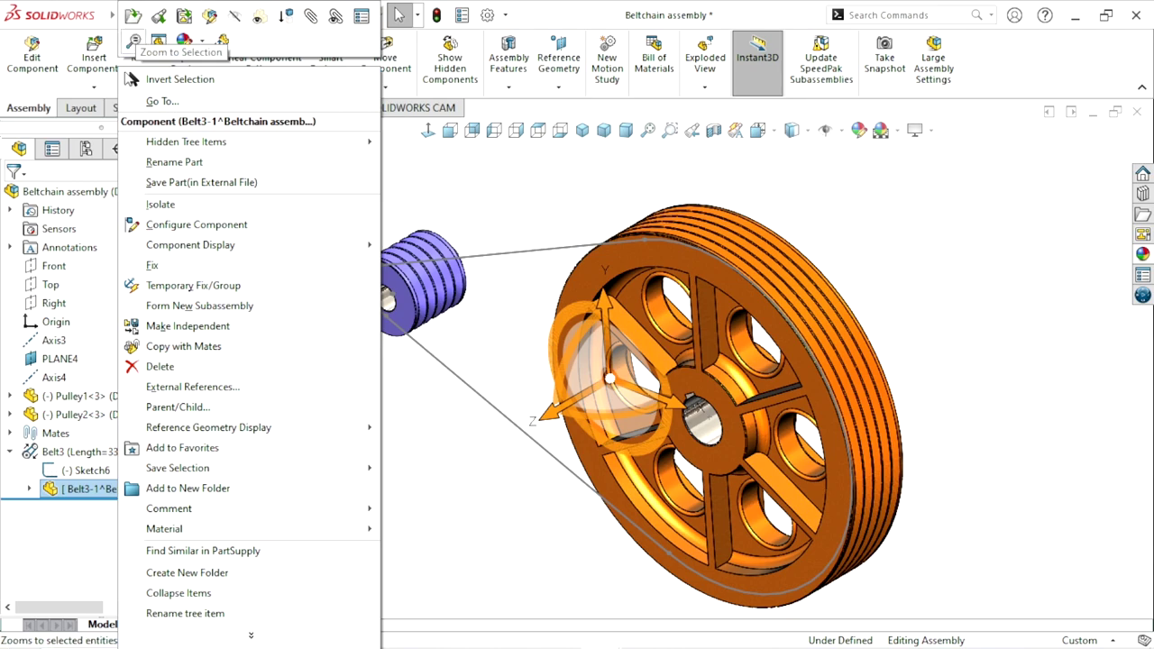
pyautogui.click(159, 41)
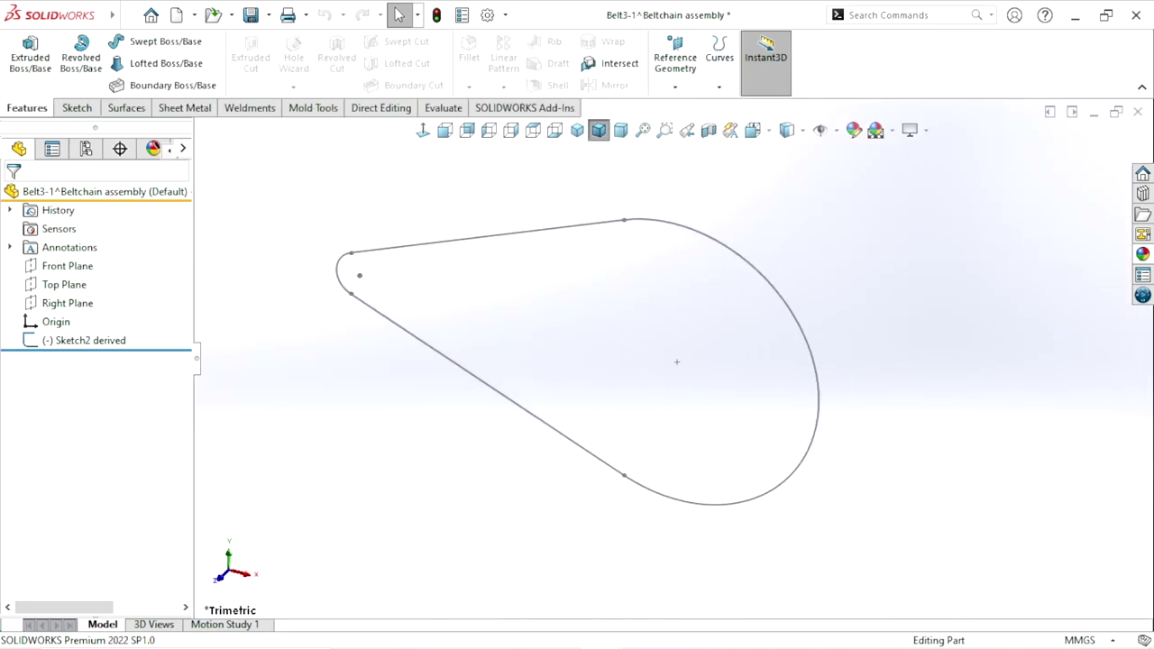
# Step: Use a plain white background and create Plane1 perpendicular to the top belt line at its left end
pyautogui.click(892, 130)
pyautogui.click(901, 165)
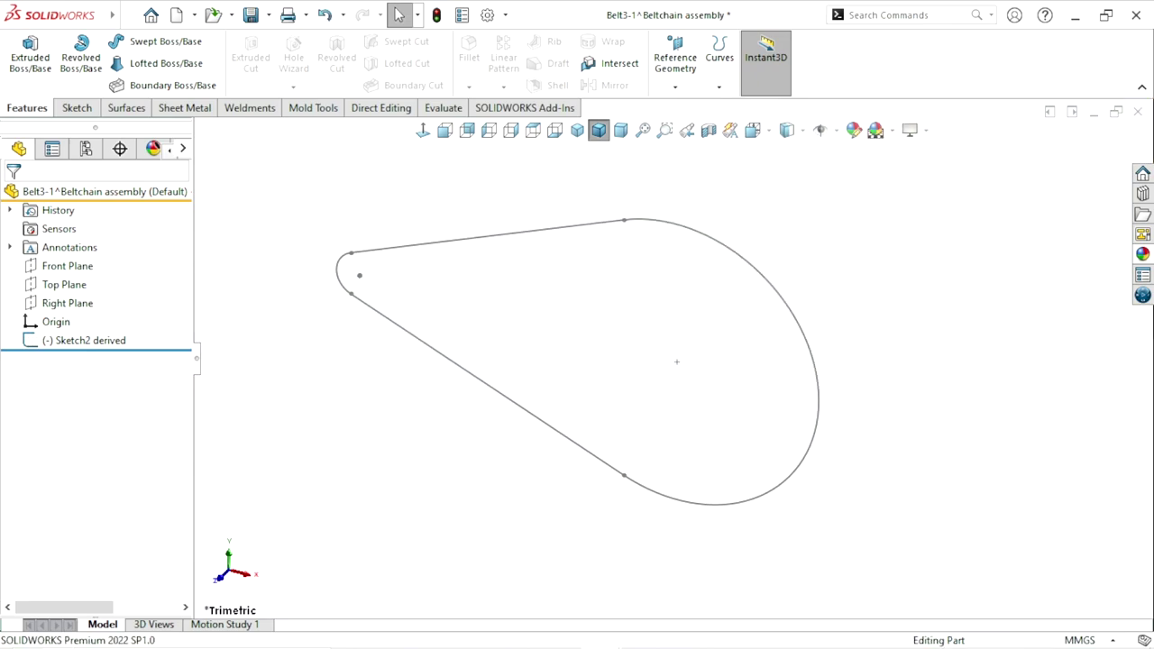
pyautogui.click(674, 87)
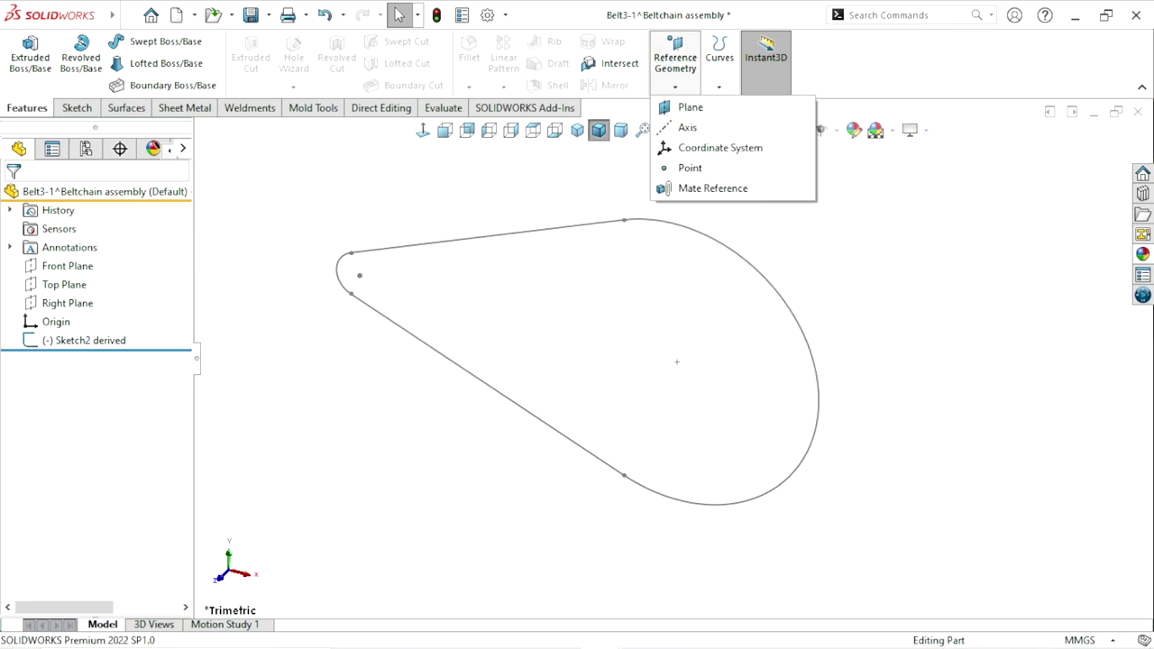
pyautogui.click(689, 106)
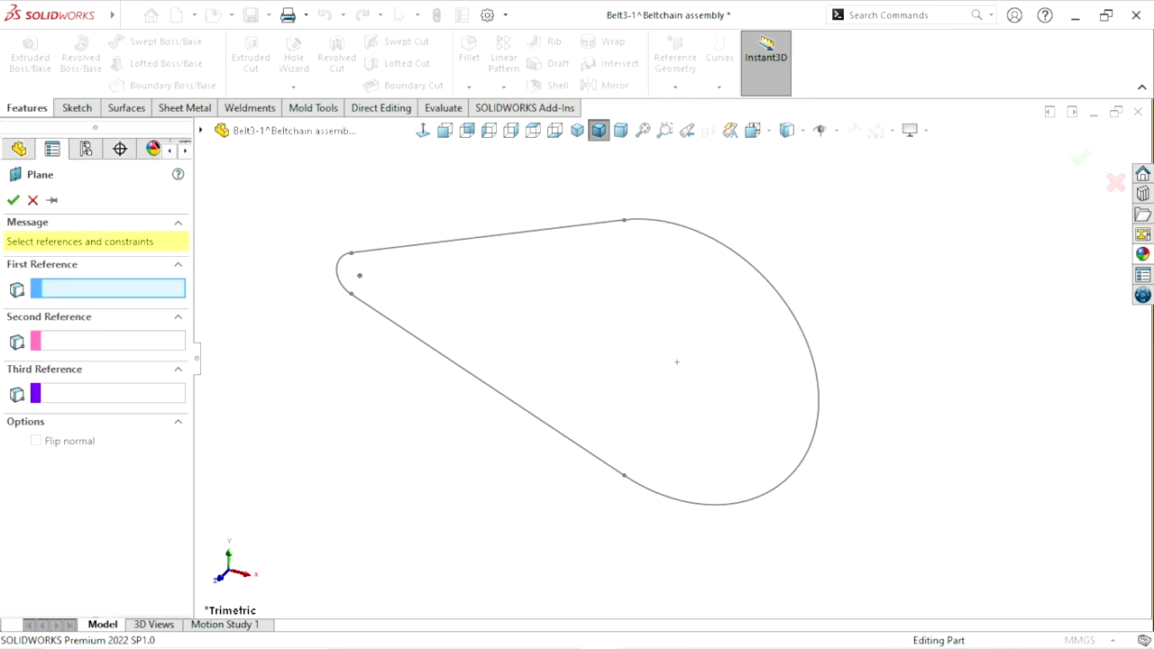
pyautogui.click(482, 240)
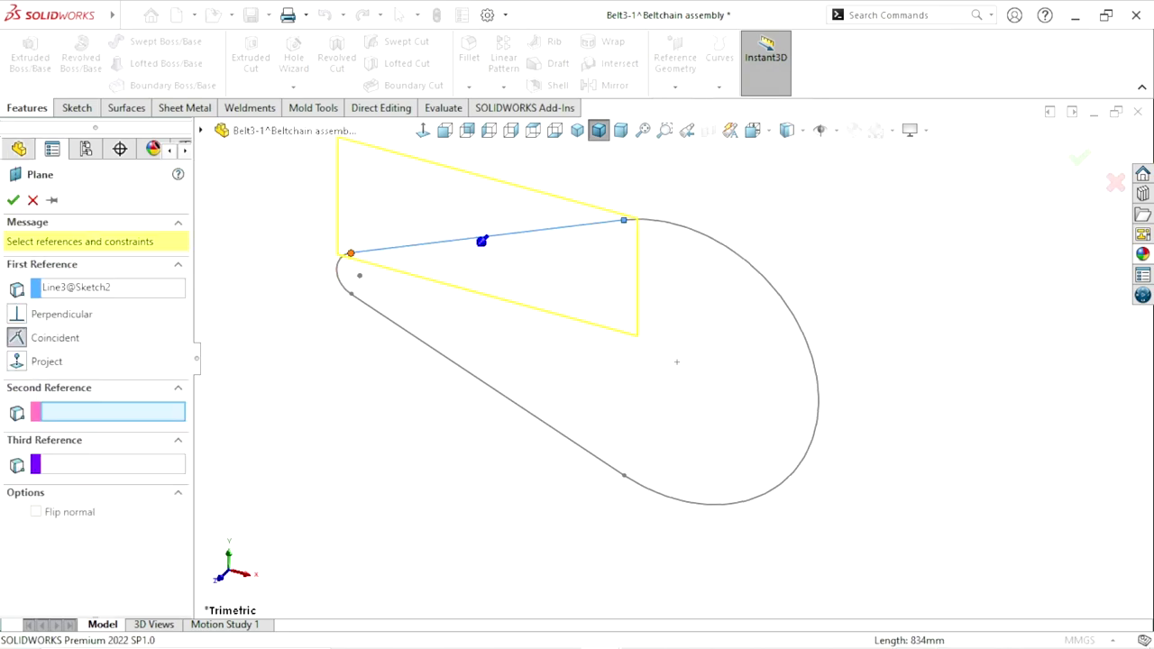
pyautogui.click(358, 252)
pyautogui.click(13, 199)
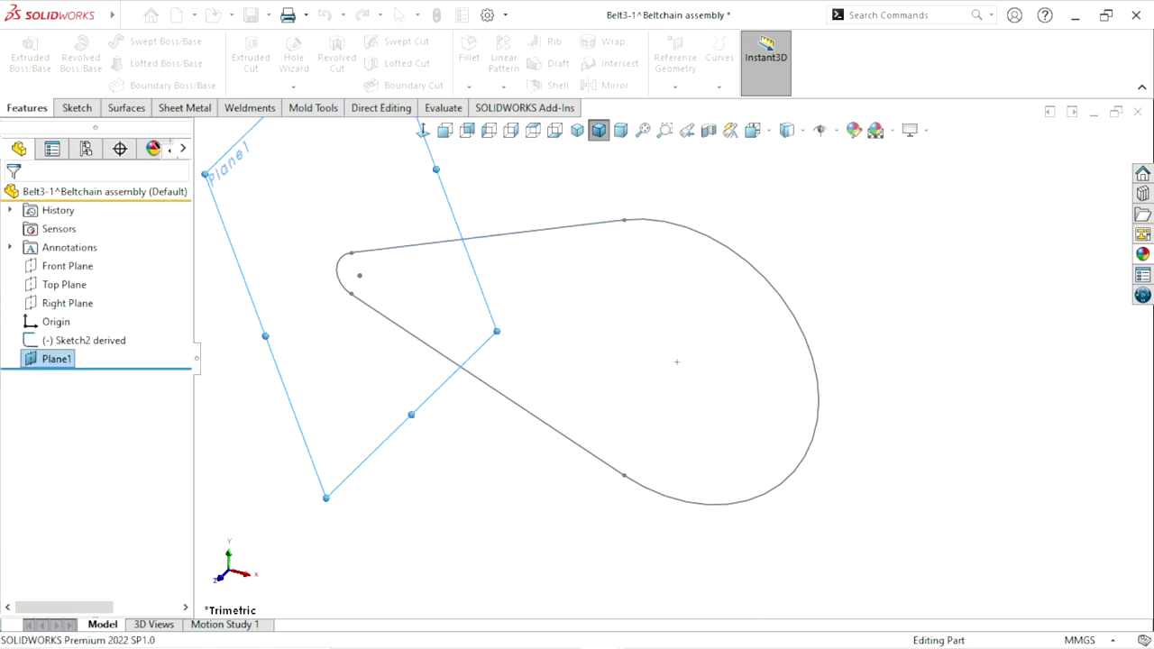
# Step: Start a new sketch on Plane1, viewed normal to it
pyautogui.click(448, 198)
pyautogui.click(500, 142)
pyautogui.click(423, 130)
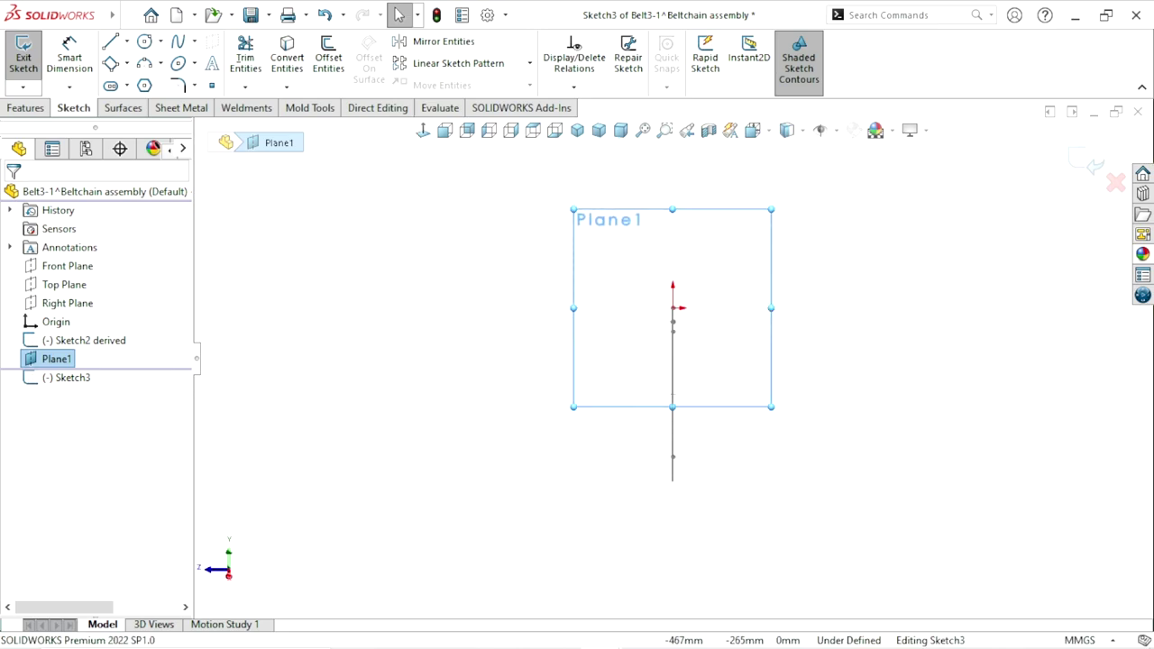
# Step: Draw a vertical construction centerline upward from the sketch origin
pyautogui.scroll(-2, 690, 356)
pyautogui.scroll(-2, 690, 356)
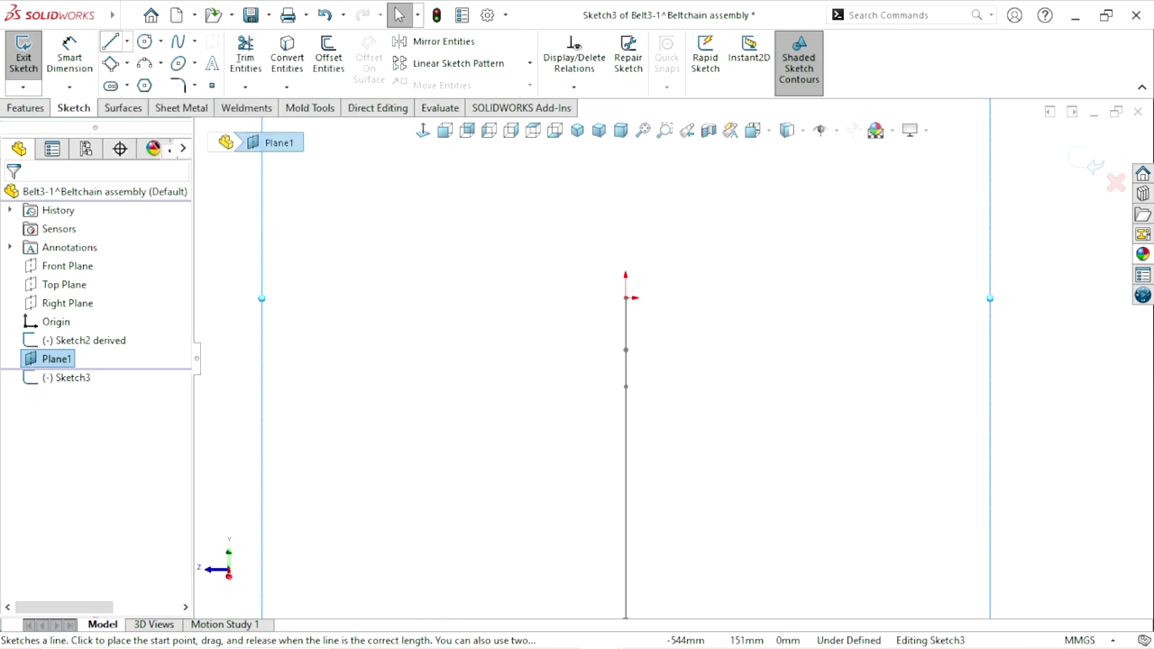
pyautogui.click(126, 40)
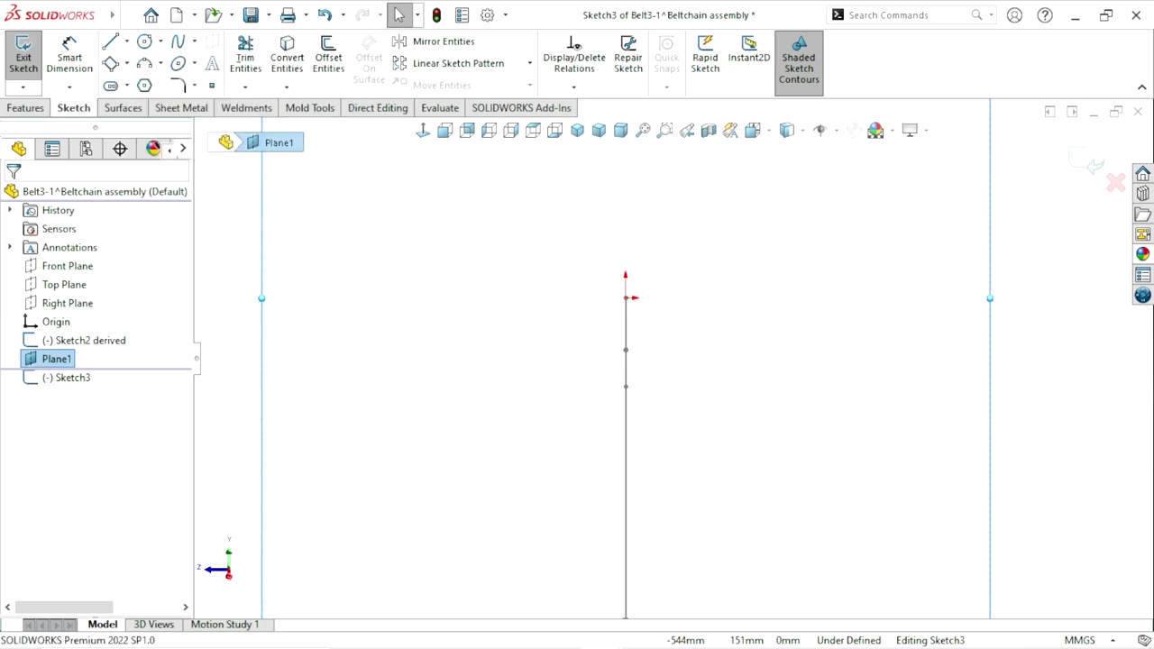
pyautogui.moveTo(656, 319)
pyautogui.mouseDown(button='middle')
pyautogui.moveTo(561, 596)
pyautogui.moveTo(596, 596)
pyautogui.mouseUp(button='middle')
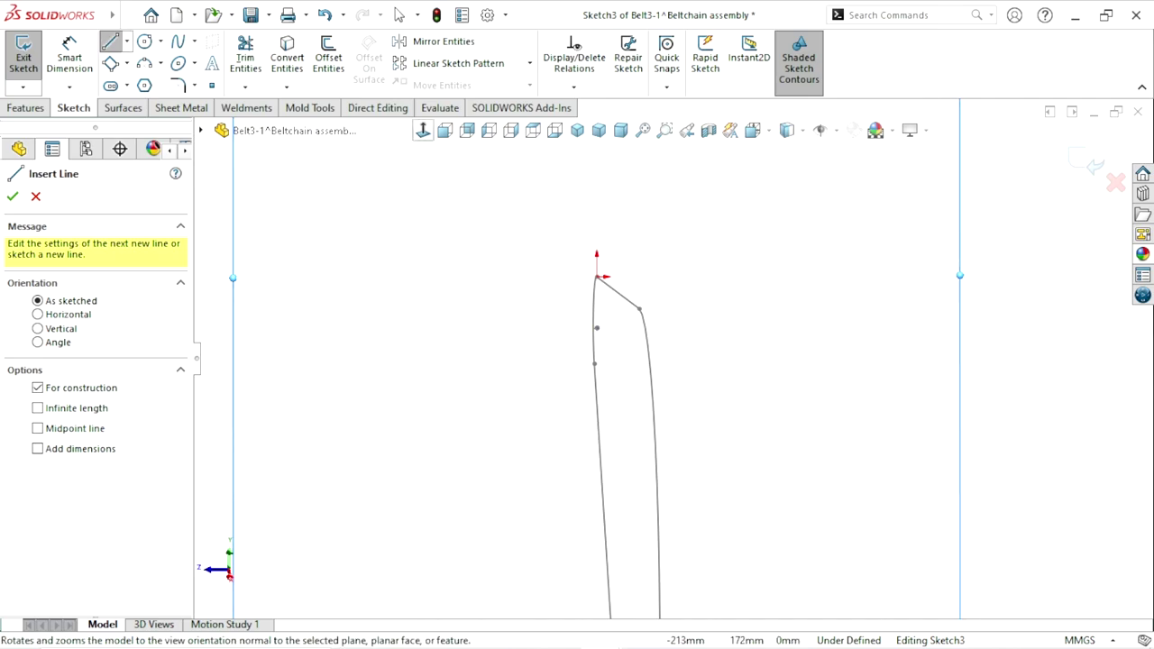
pyautogui.click(423, 130)
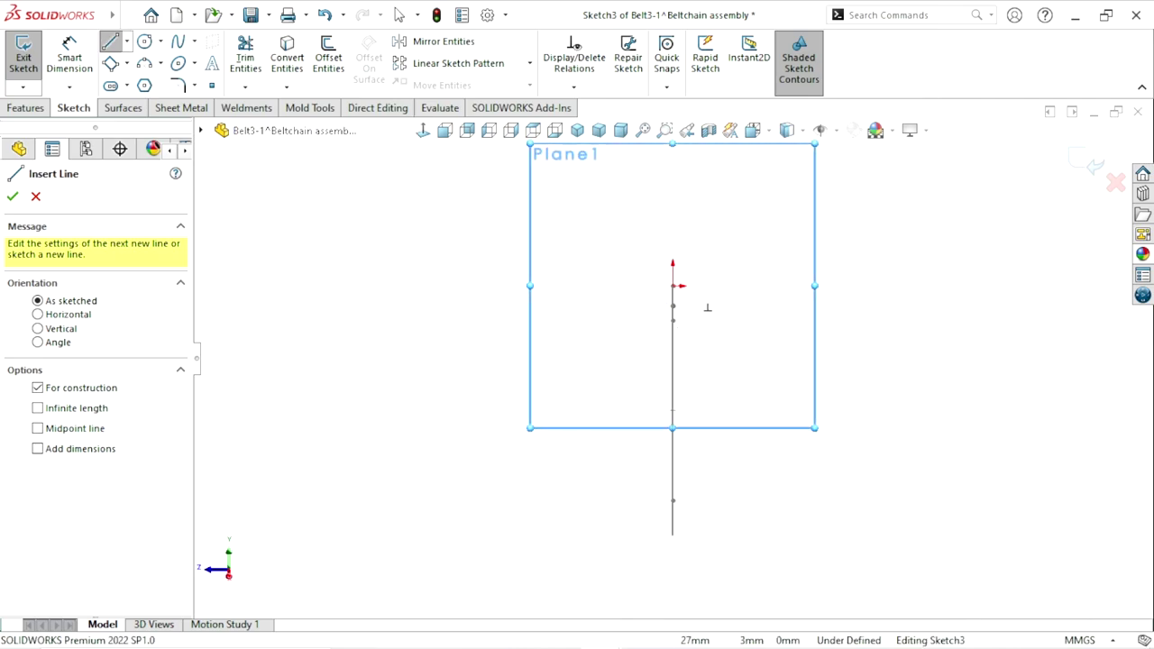
pyautogui.click(672, 286)
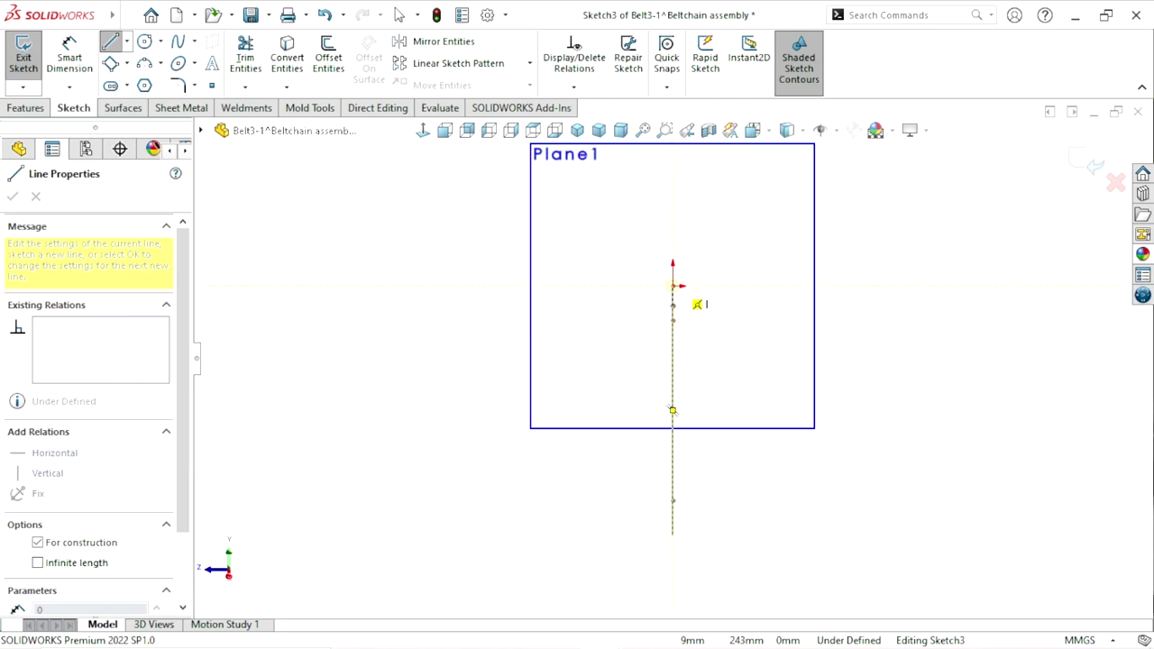
pyautogui.click(673, 205)
pyautogui.rightClick(712, 160)
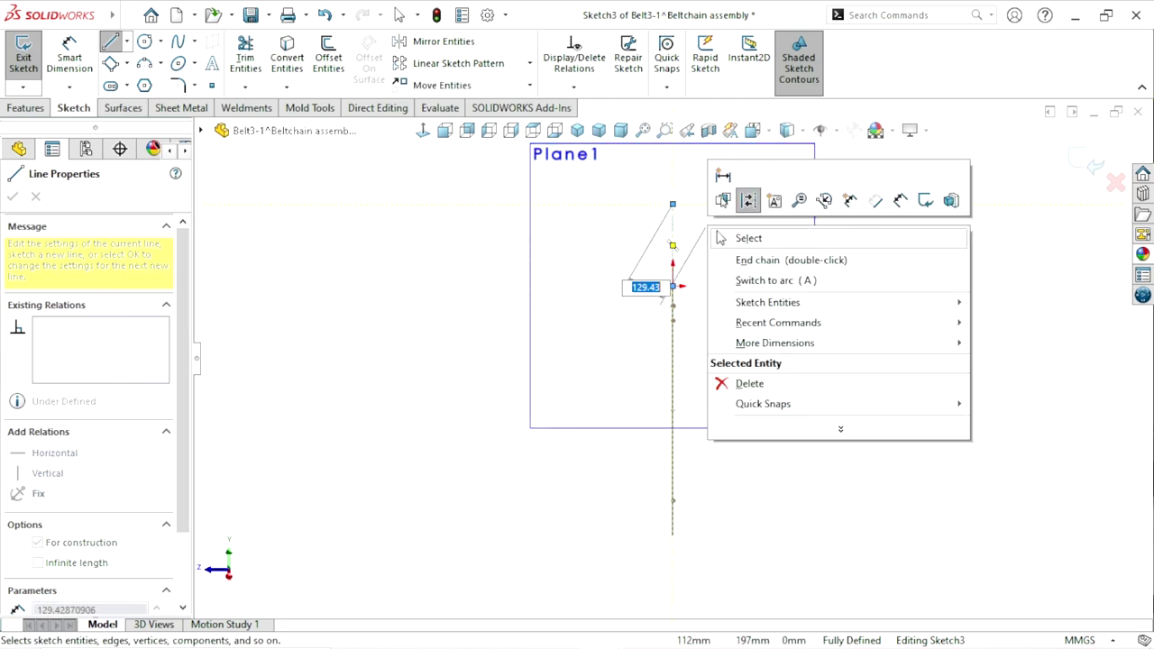
pyautogui.click(745, 237)
pyautogui.scroll(-1, 763, 190)
# Step: Sketch the top edge and slanted side of the half trapezoid profile beside the centerline
pyautogui.press('l')
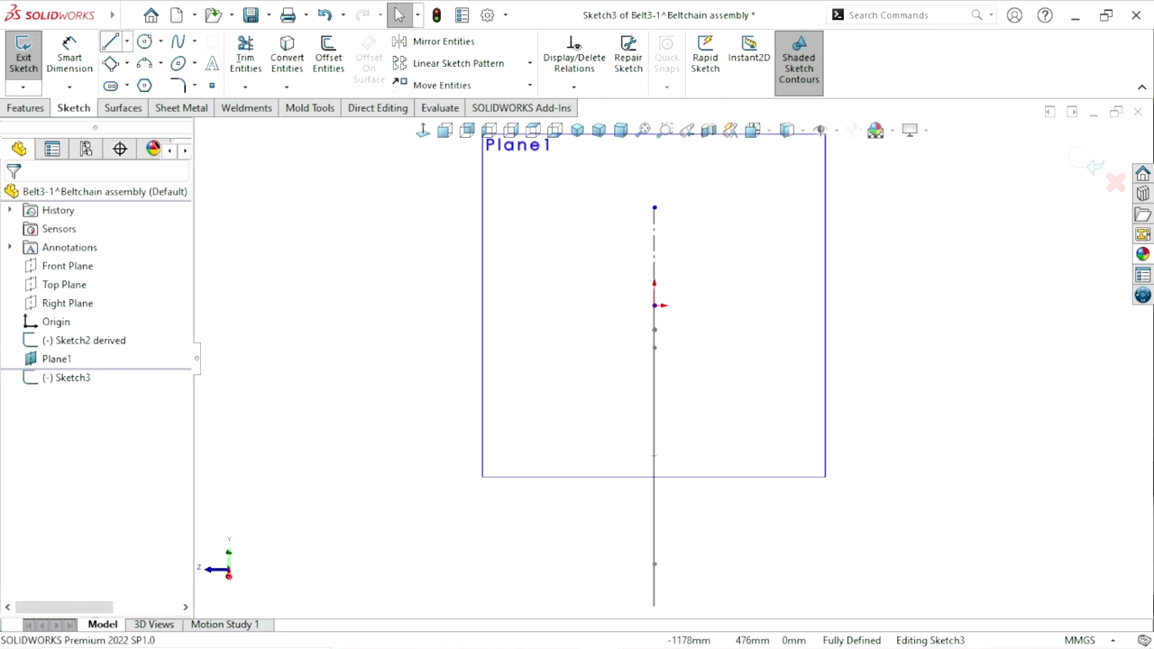
pyautogui.click(655, 208)
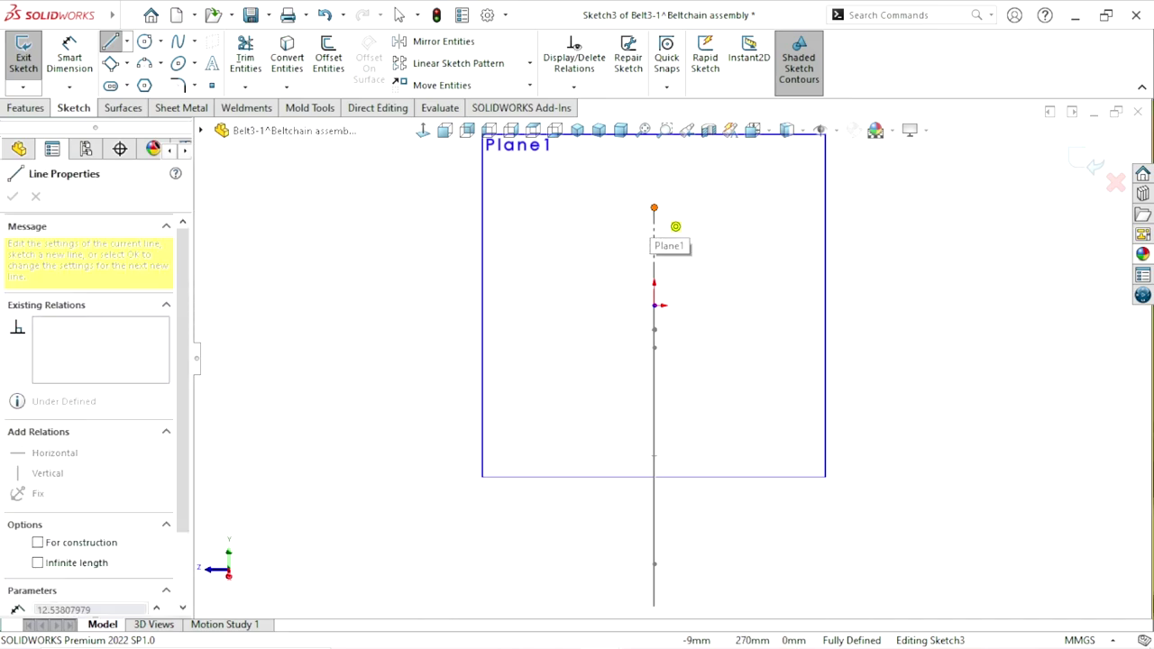
pyautogui.click(582, 208)
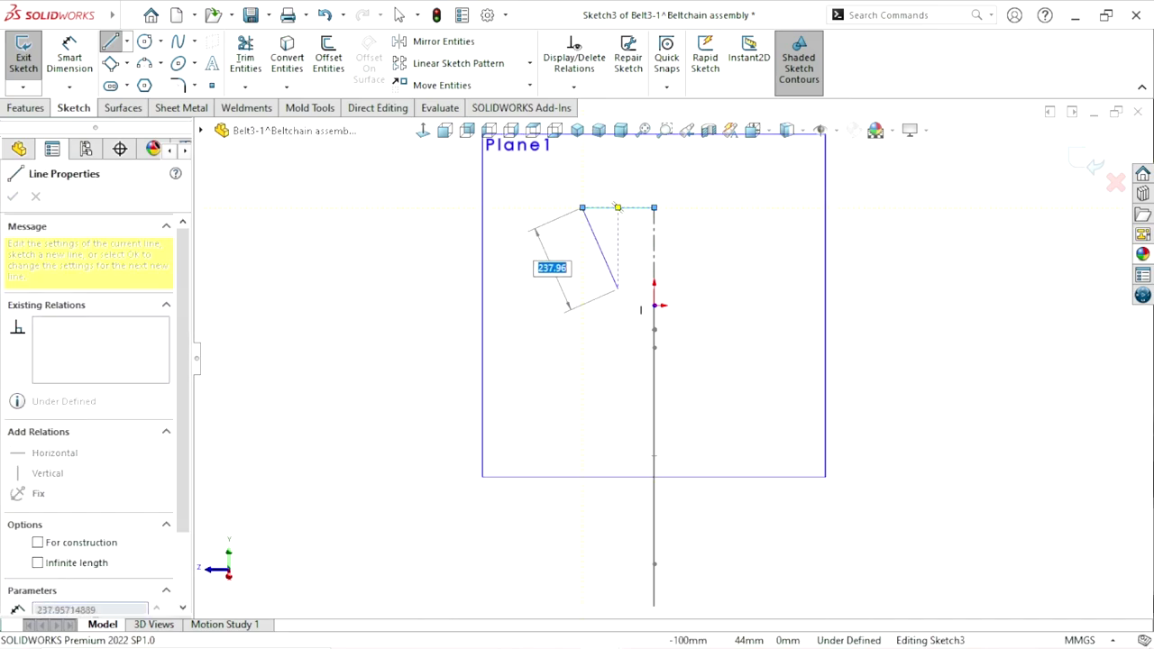
pyautogui.click(611, 304)
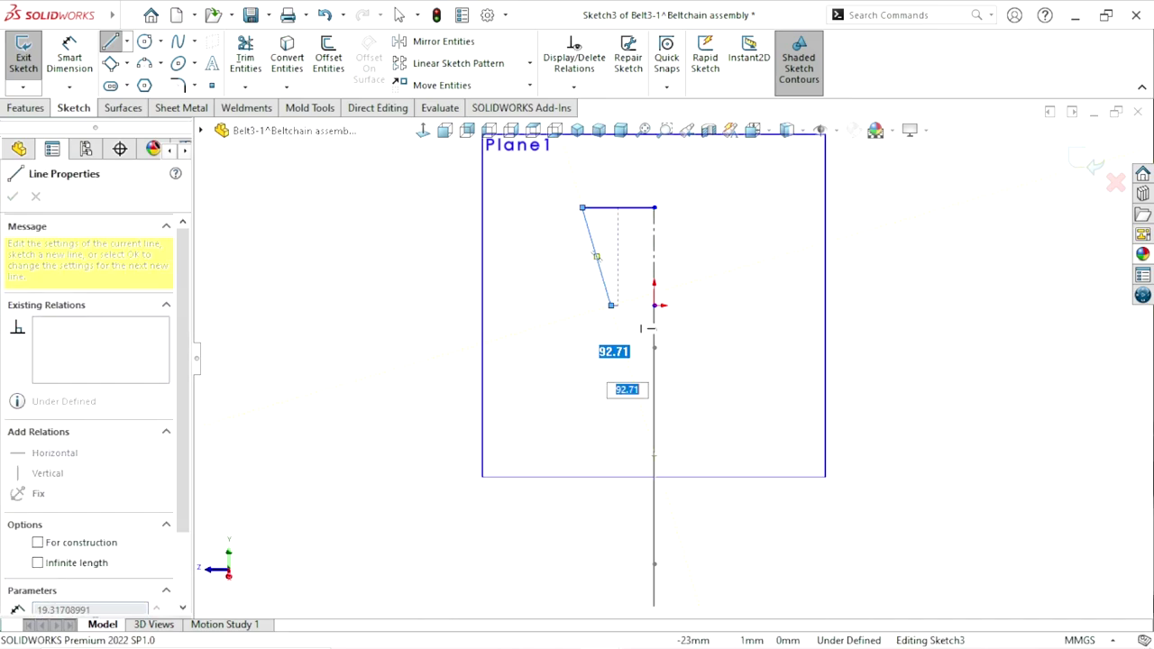
pyautogui.rightClick(716, 249)
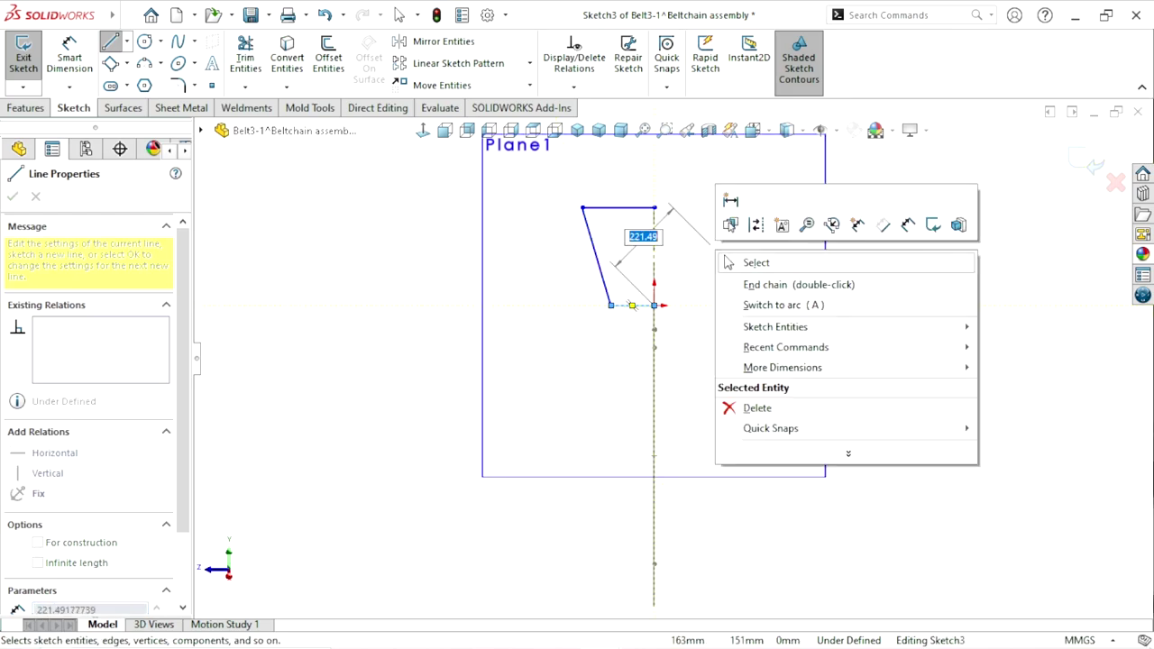
pyautogui.click(762, 261)
pyautogui.press('f')
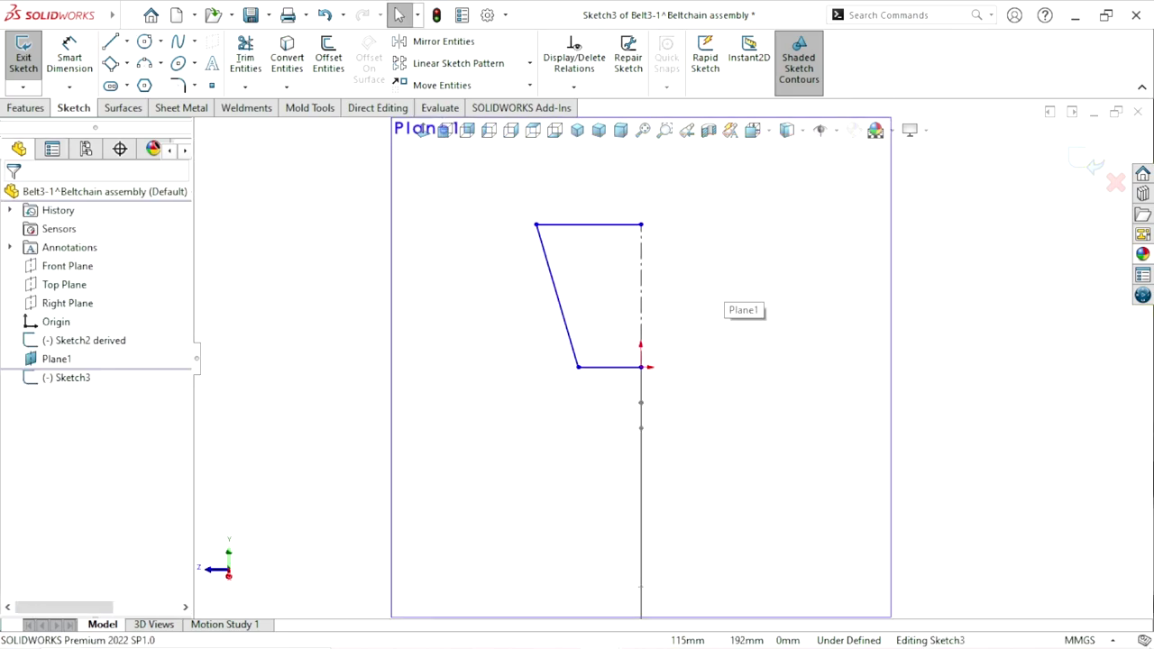
# Step: Mirror the top, bottom and slanted edges across the centerline into a full profile
pyautogui.click(443, 41)
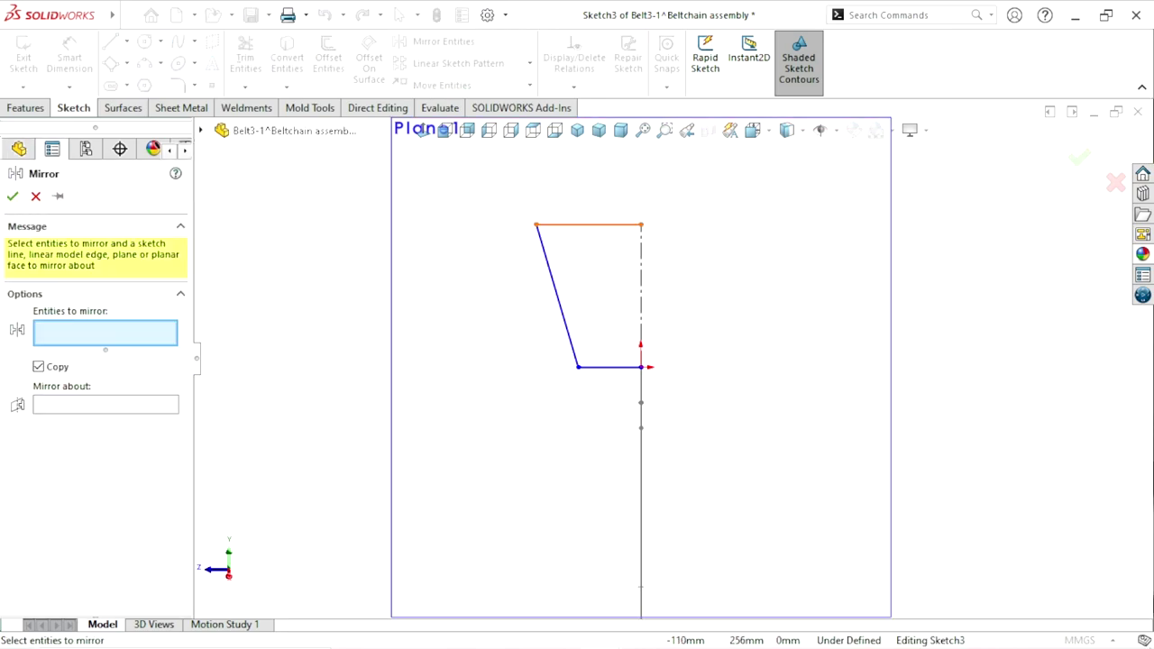
pyautogui.click(590, 225)
pyautogui.click(609, 367)
pyautogui.click(640, 298)
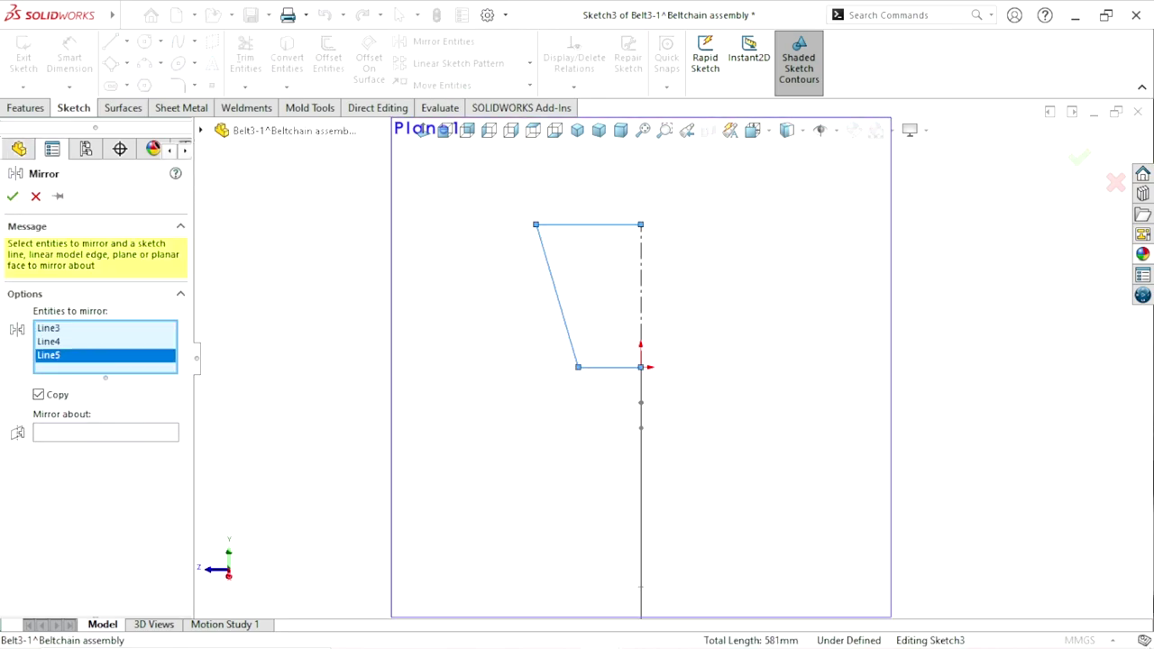
pyautogui.click(106, 432)
pyautogui.click(640, 289)
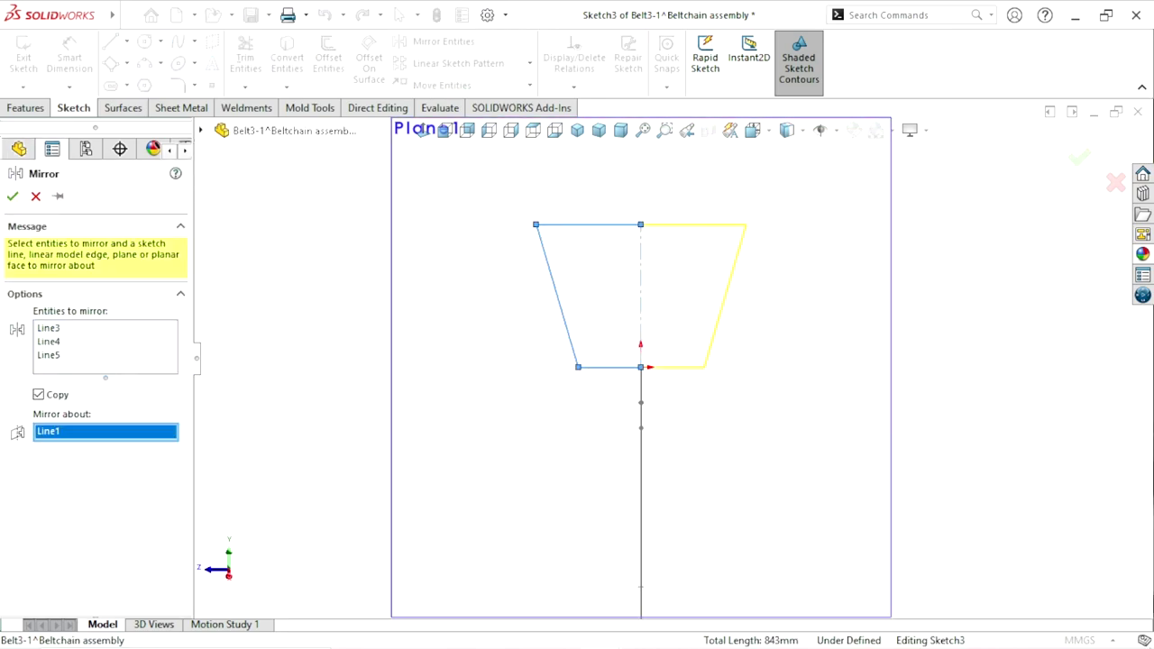
pyautogui.press('Return')
pyautogui.press('f')
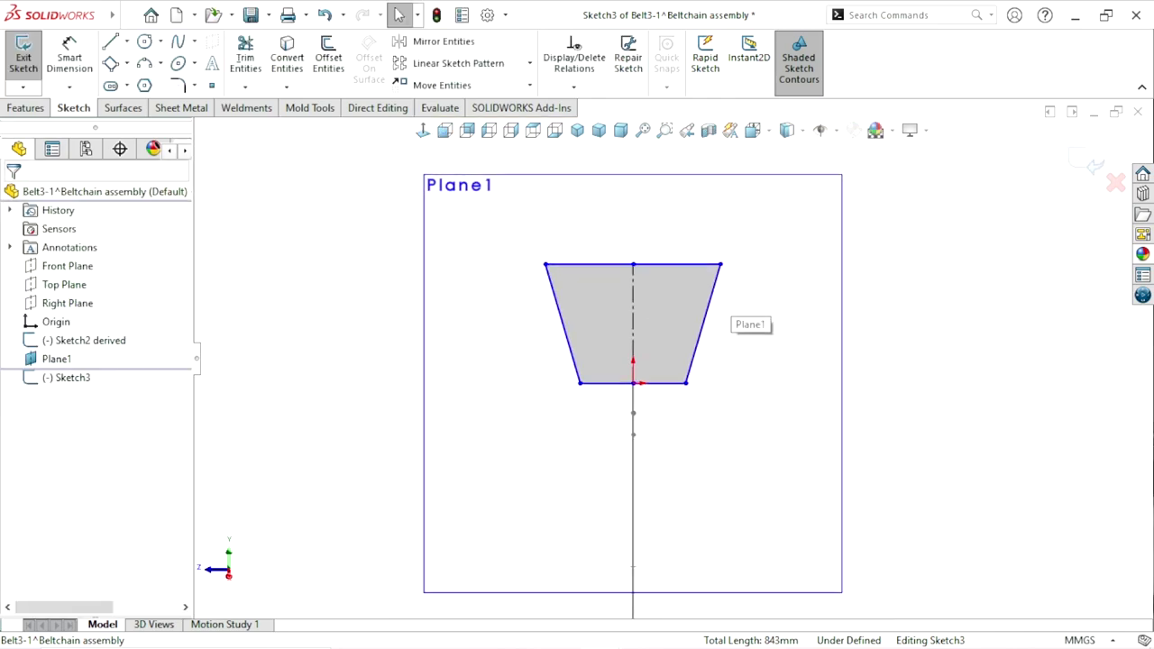
# Step: Dimension the profile's top width to 24 mm
pyautogui.press('d')
pyautogui.click(70, 54)
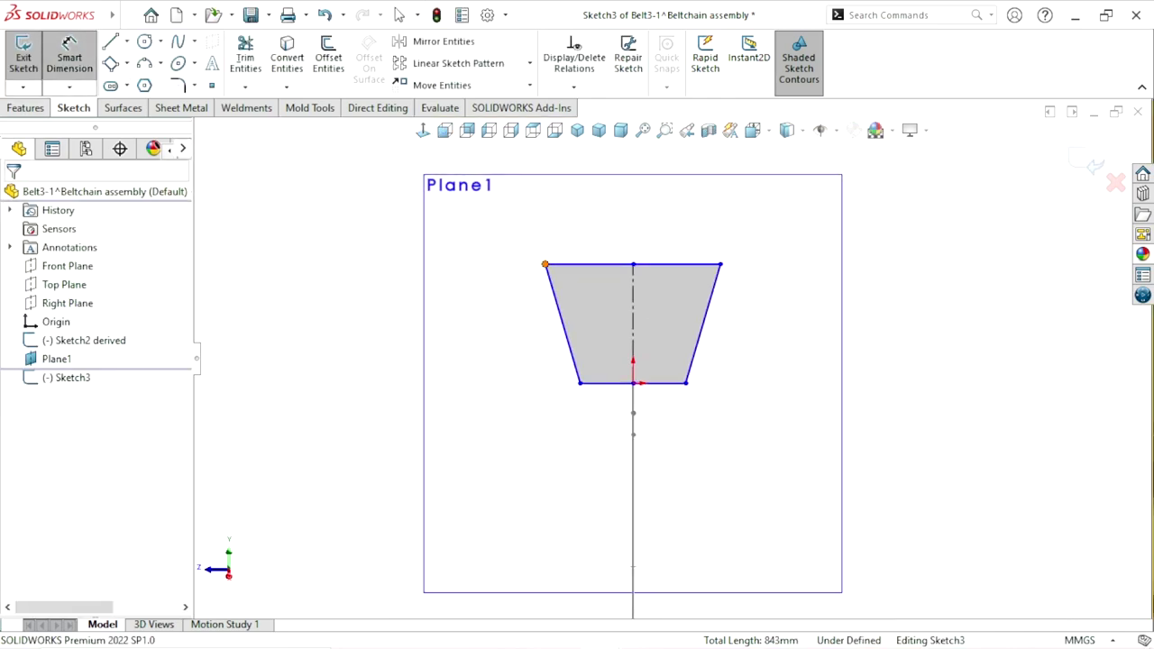
pyautogui.click(545, 264)
pyautogui.click(721, 265)
pyautogui.click(631, 216)
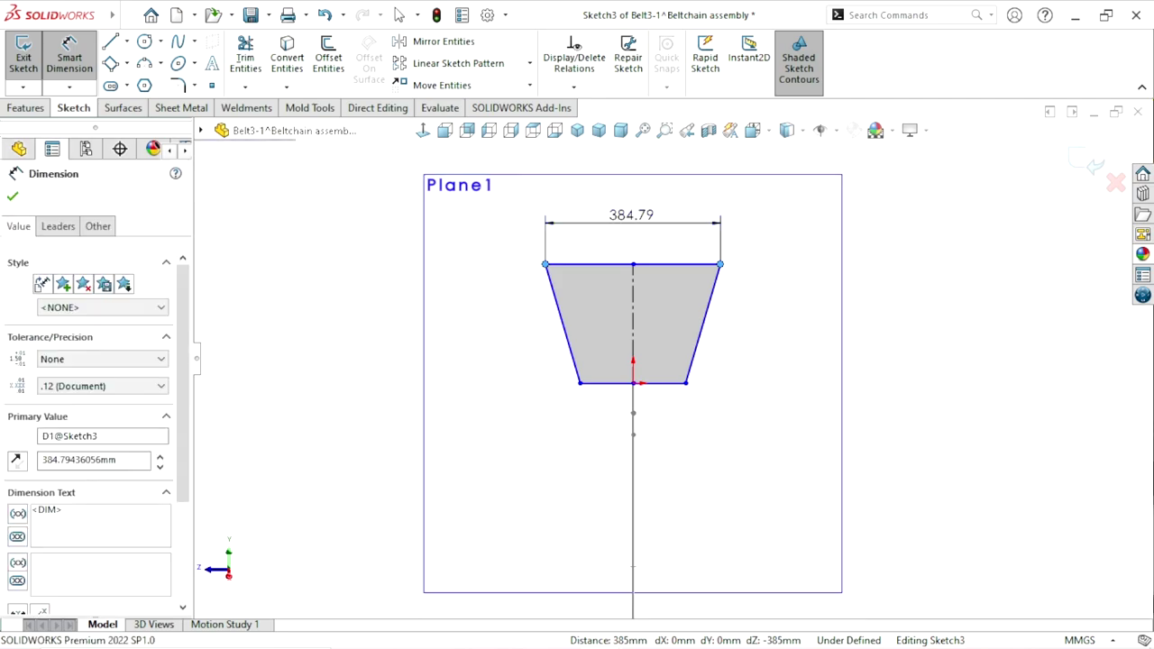
pyautogui.write('24')
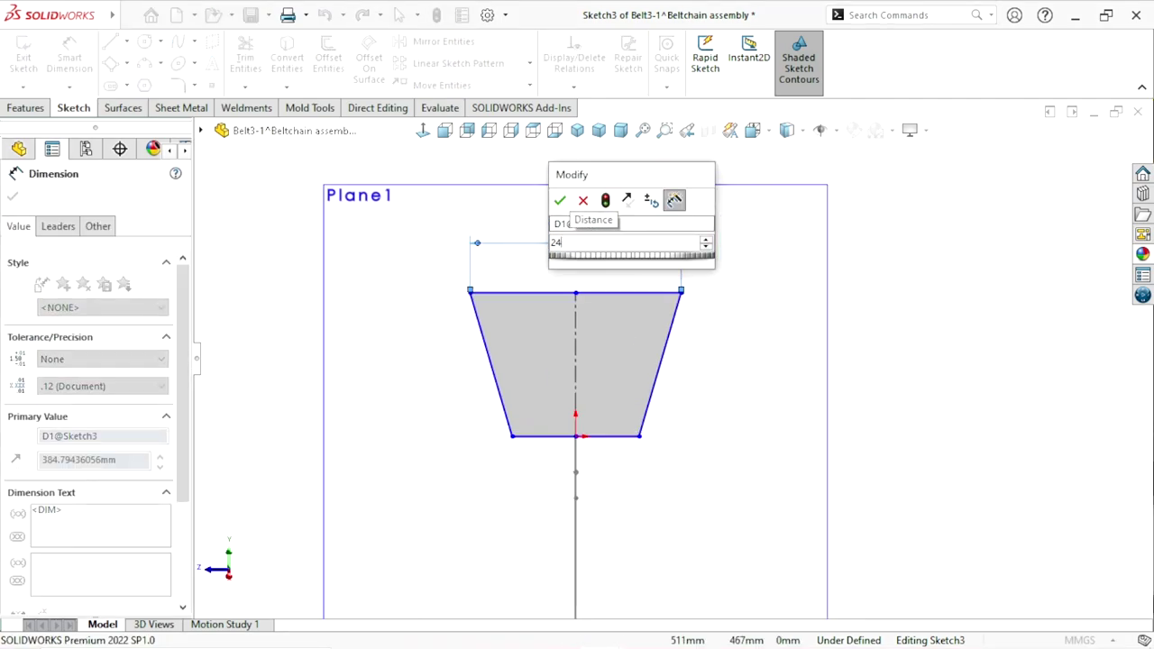
pyautogui.press('Return')
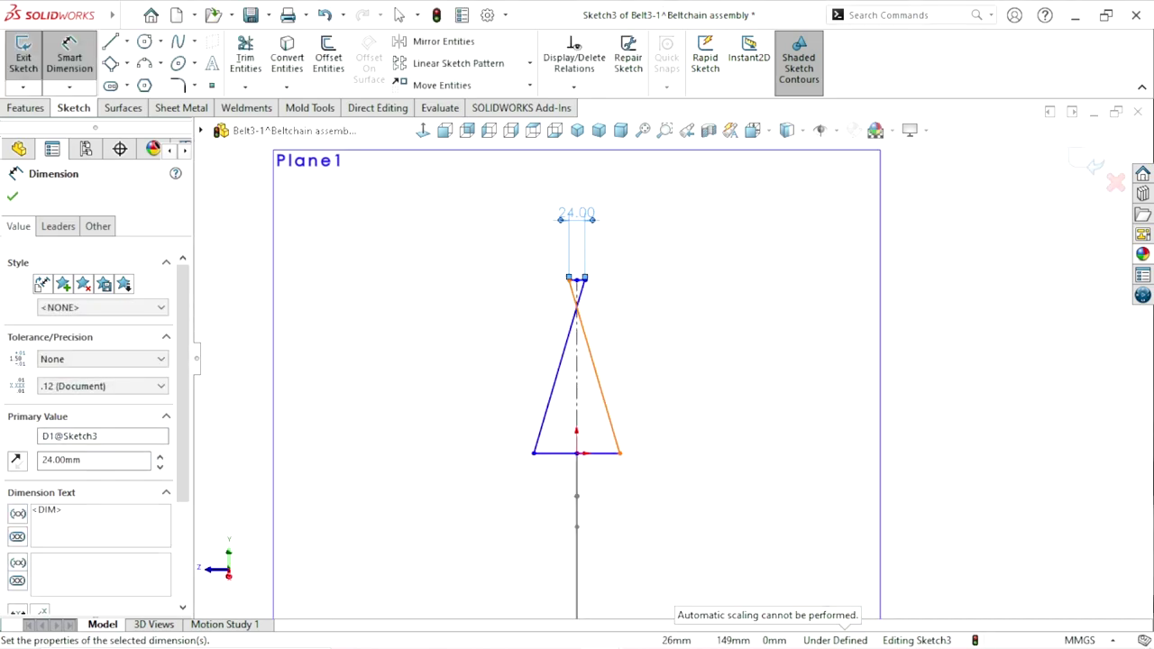
pyautogui.press('Escape')
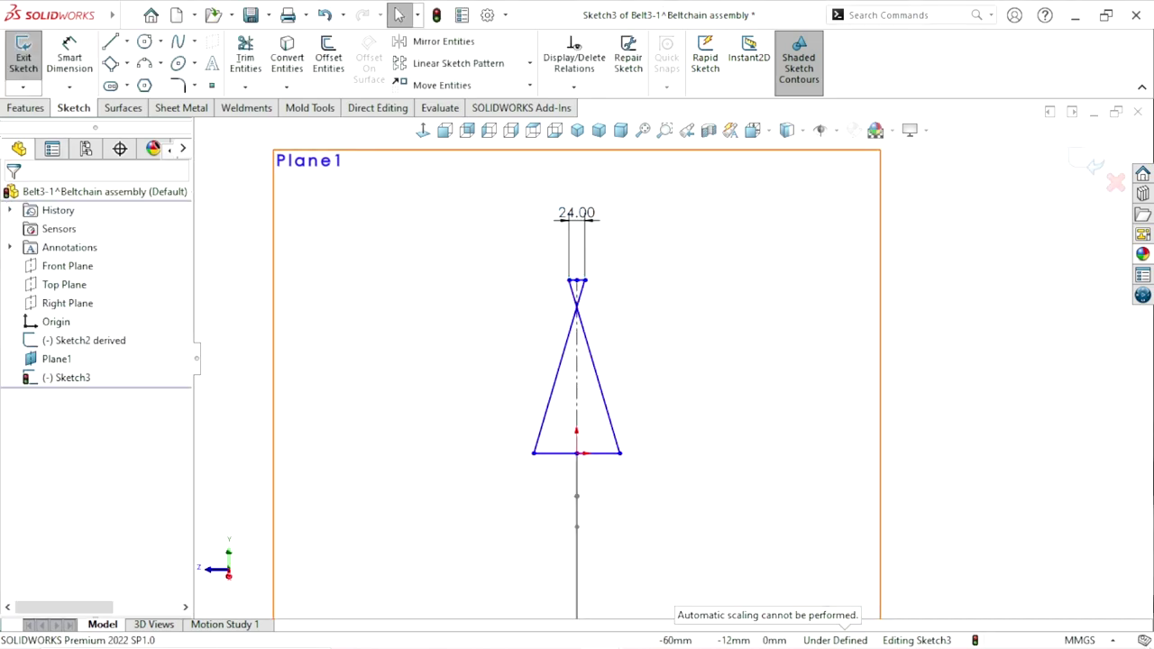
# Step: Drag the profile points and set the vertex X values to 12 and -12 to form the trapezoid
pyautogui.moveTo(533, 453)
pyautogui.mouseDown()
pyautogui.moveTo(606, 363)
pyautogui.moveTo(610, 325)
pyautogui.mouseUp()
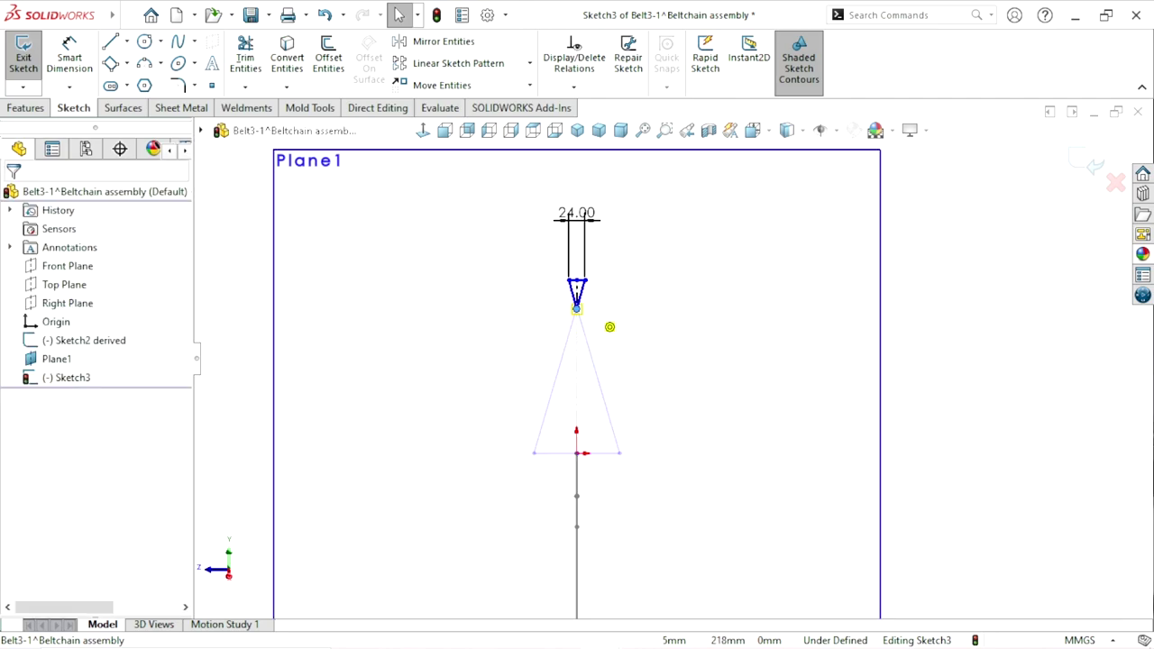
pyautogui.press('Escape')
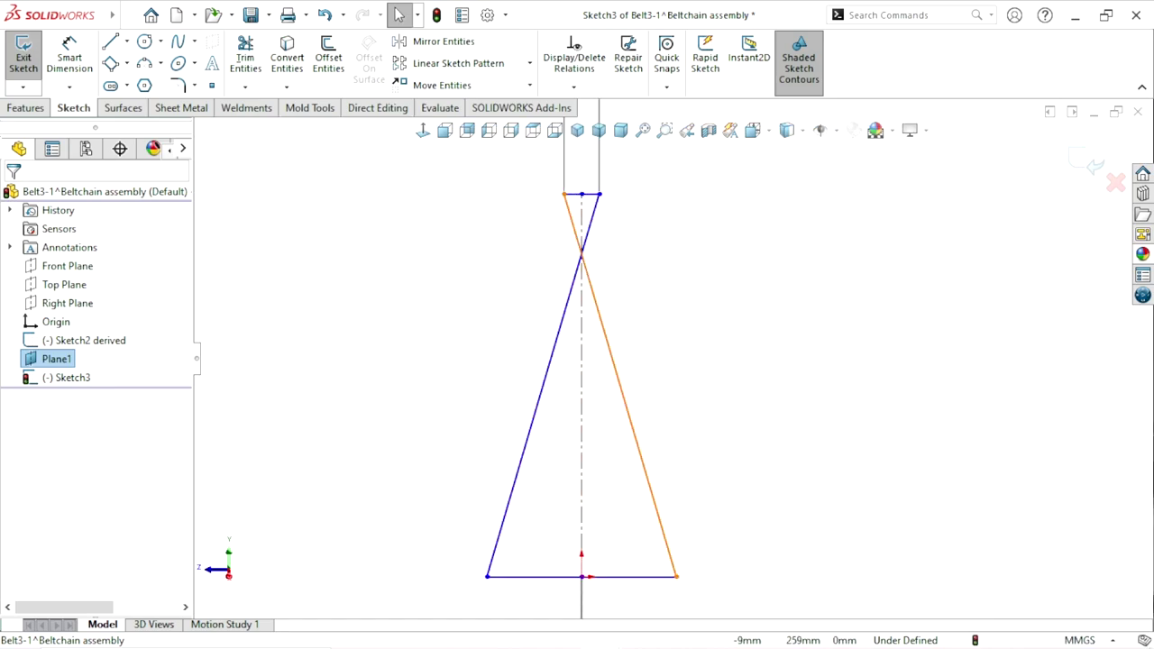
pyautogui.moveTo(582, 194); pyautogui.dragTo(582, 420)
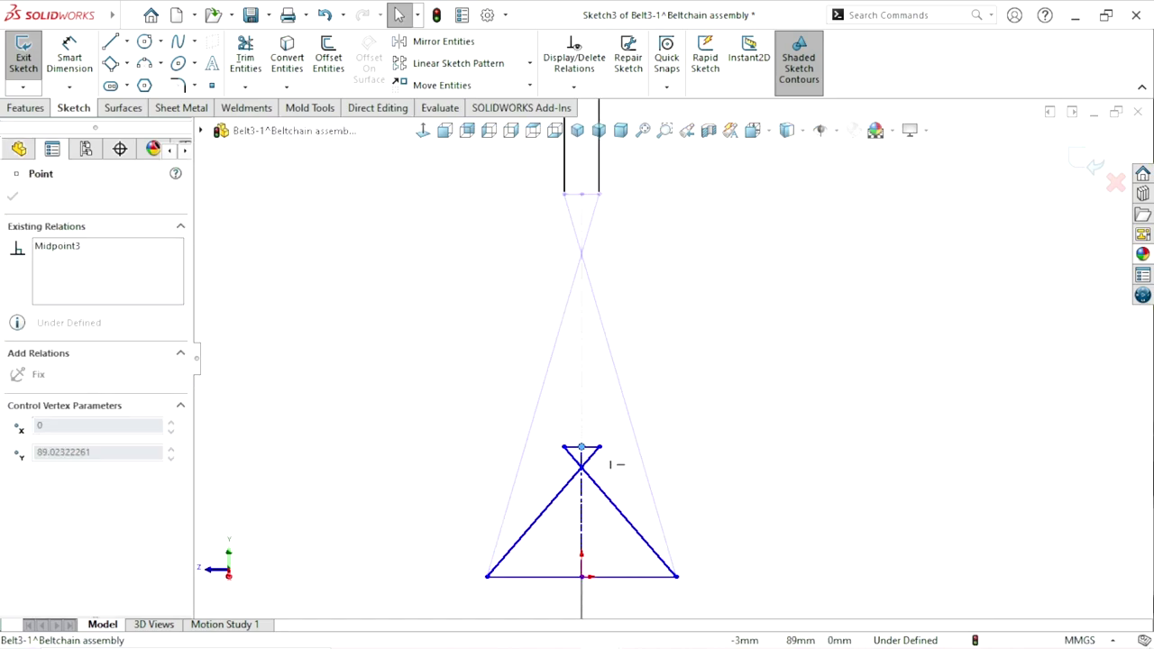
pyautogui.moveTo(487, 575)
pyautogui.mouseDown()
pyautogui.moveTo(544, 570)
pyautogui.moveTo(592, 524)
pyautogui.mouseUp()
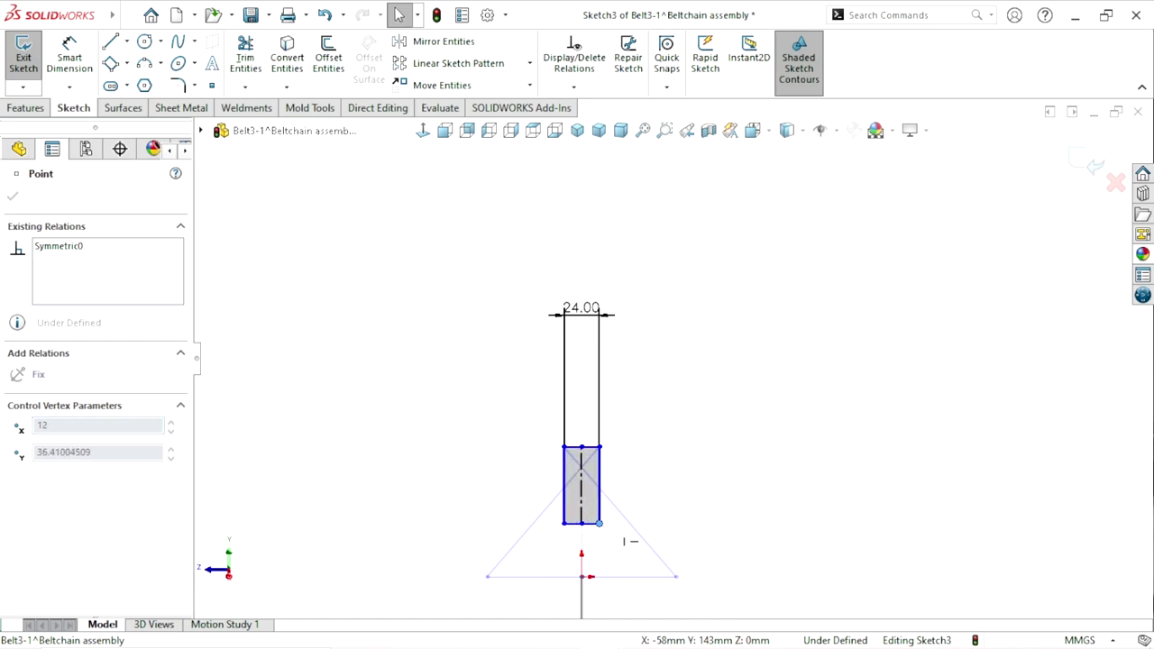
pyautogui.write('12')
pyautogui.press('Return')
pyautogui.scroll(-3, 633, 500)
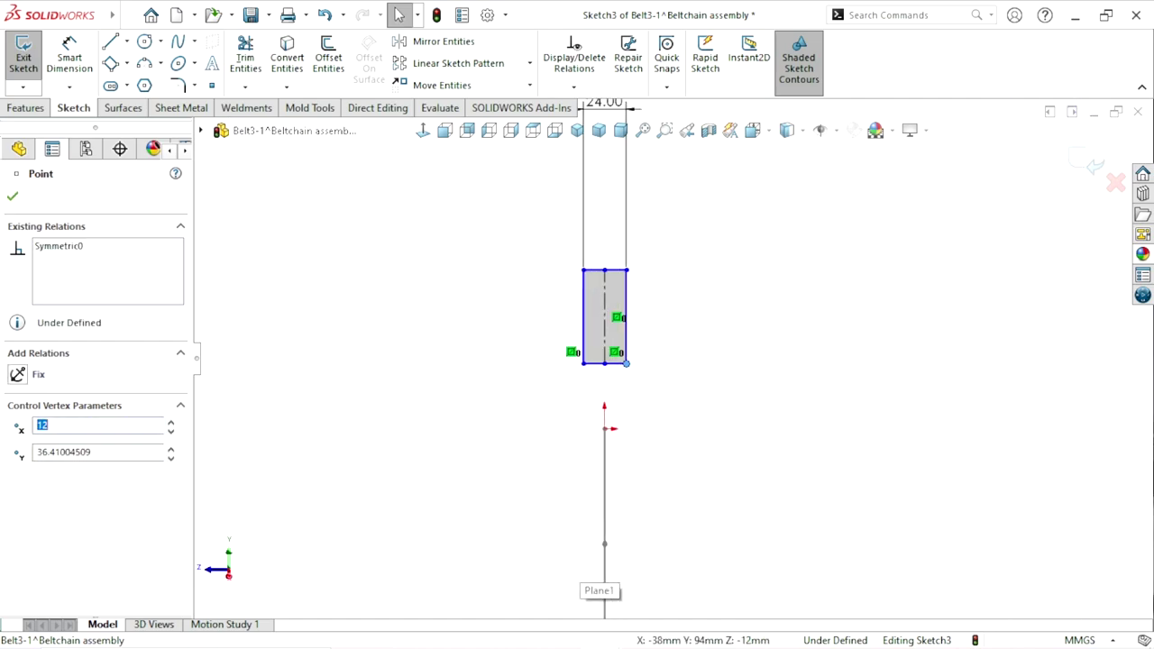
pyautogui.scroll(-2, 633, 500)
pyautogui.click(560, 361)
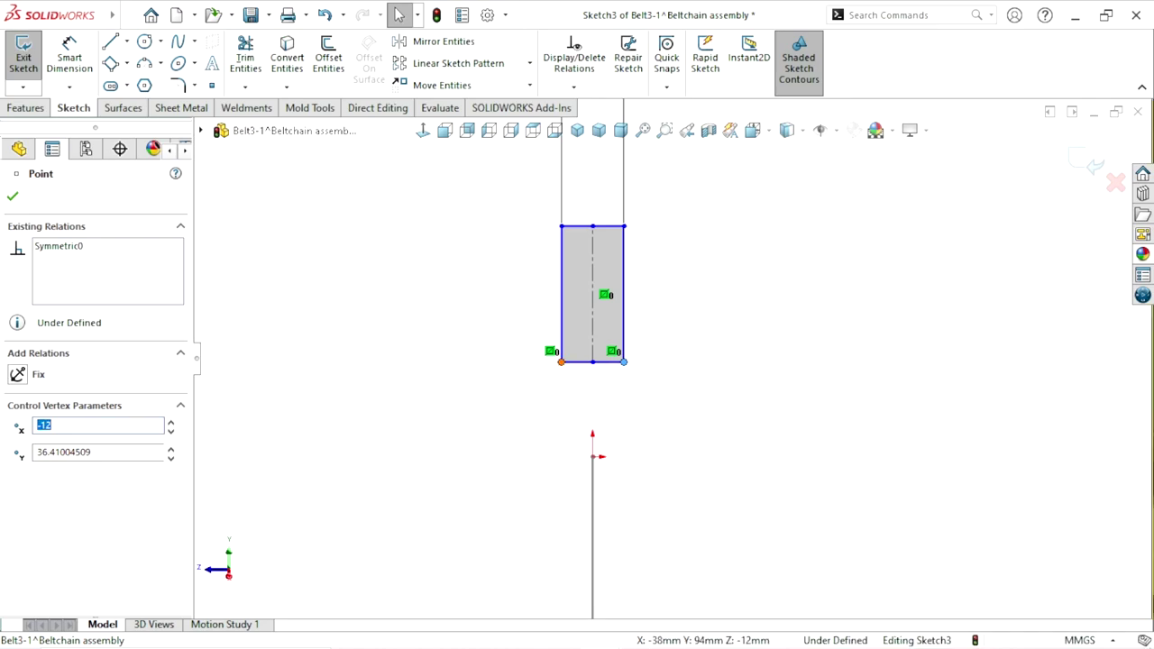
pyautogui.press('Return')
pyautogui.press('Escape')
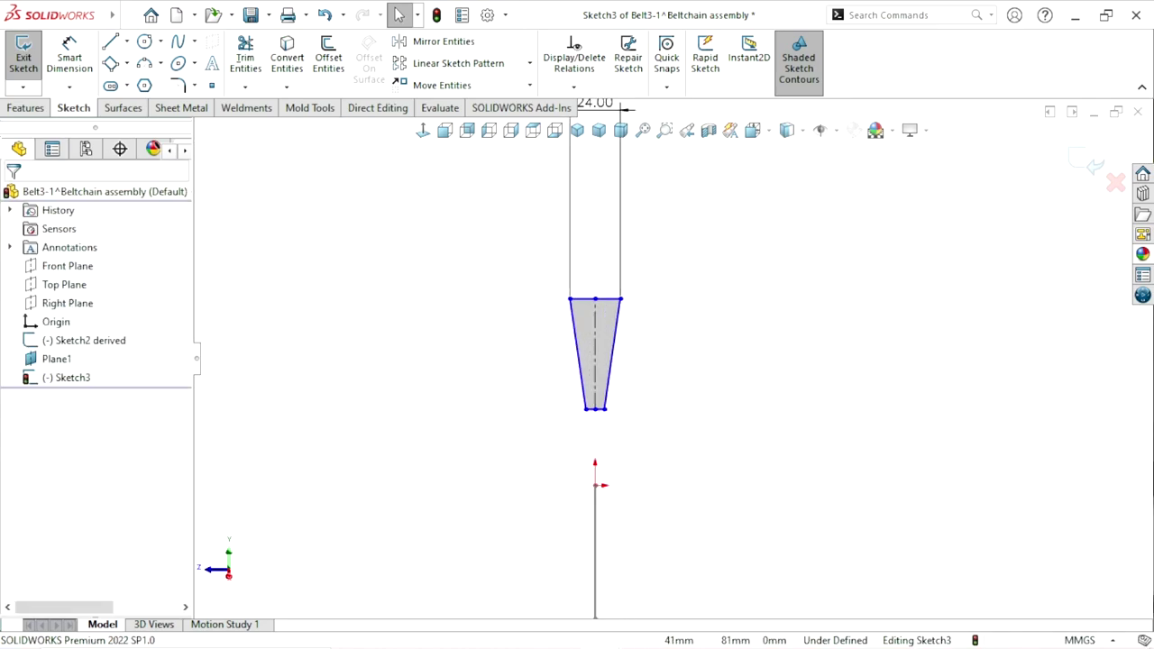
# Step: Move the 24.00 dimension closer and dimension the bottom width to 6.50 mm
pyautogui.scroll(1, 672, 379)
pyautogui.moveTo(616, 183); pyautogui.dragTo(606, 300)
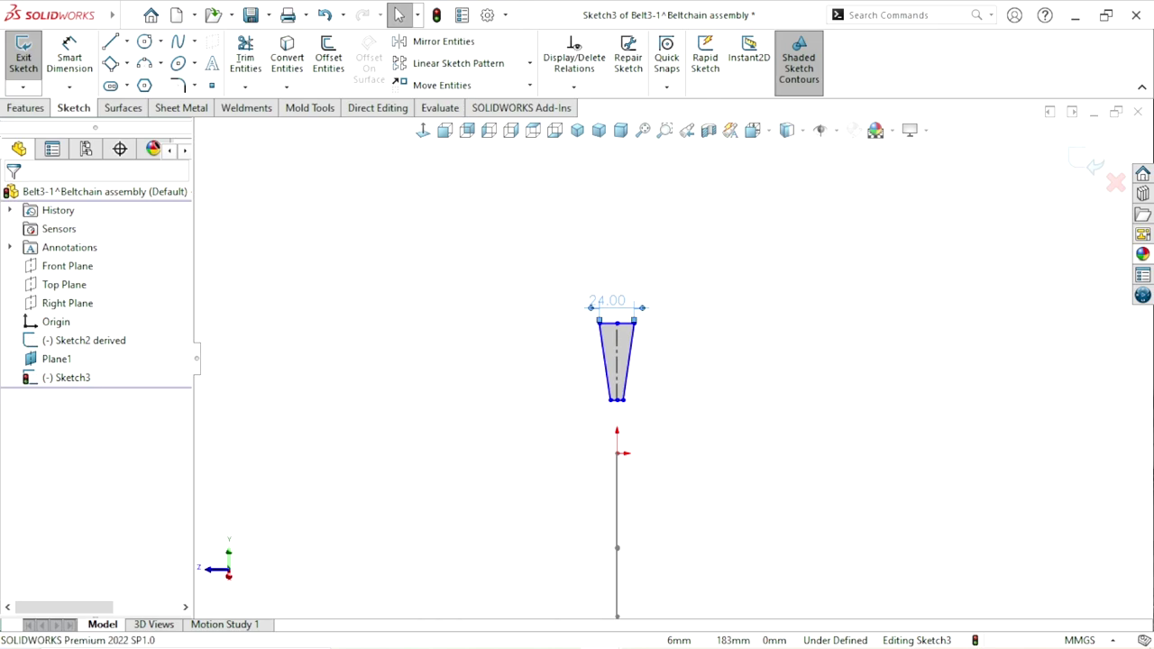
pyautogui.scroll(-3, 638, 400)
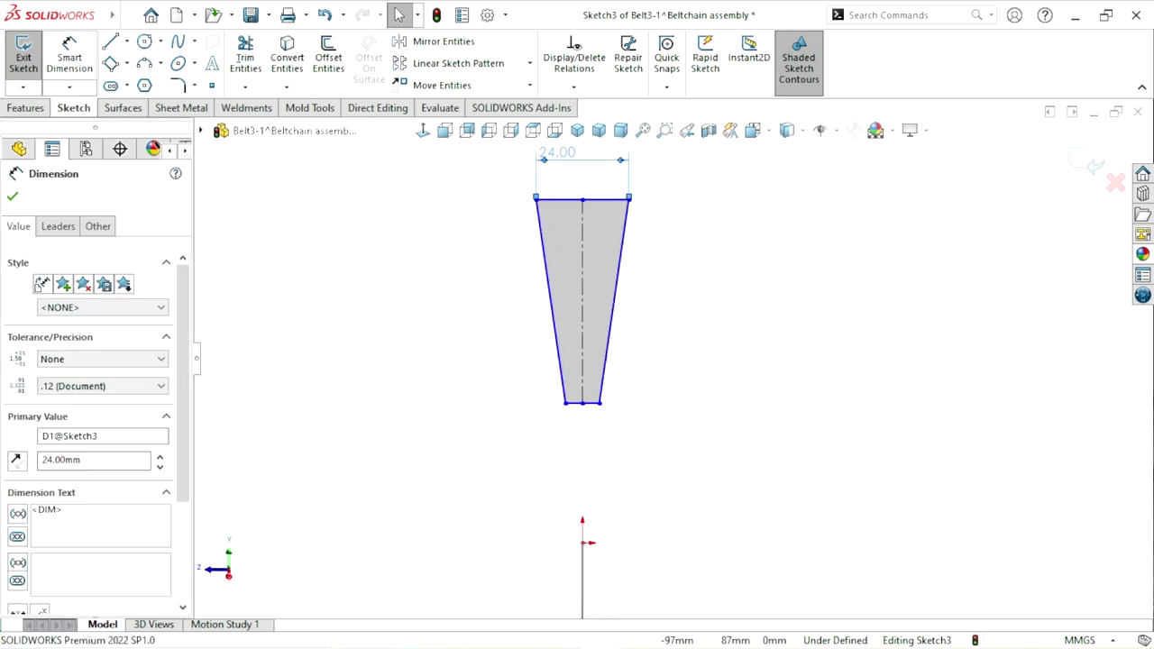
pyautogui.press('Escape')
pyautogui.click(69, 56)
pyautogui.click(583, 403)
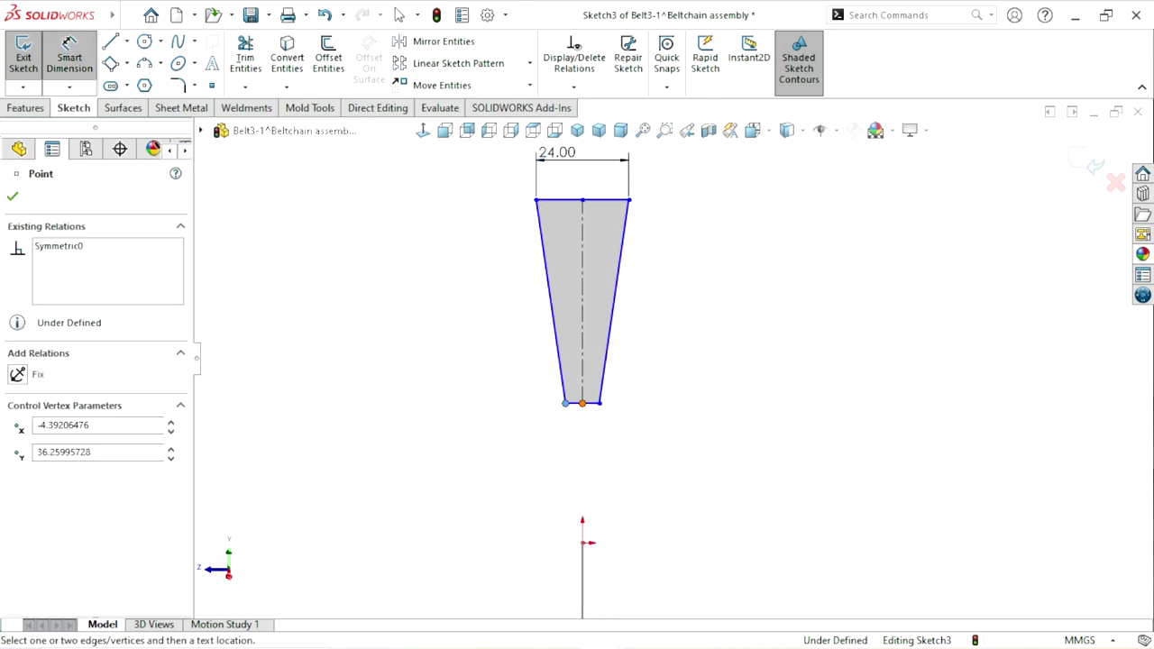
pyautogui.click(600, 403)
pyautogui.click(676, 420)
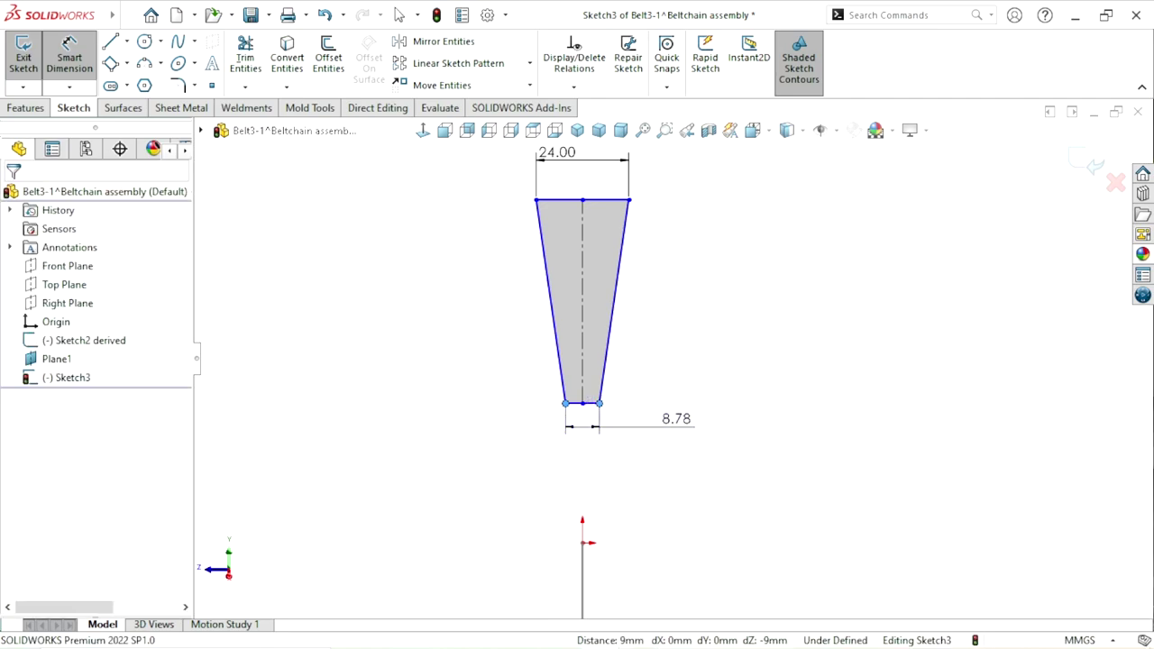
pyautogui.write('9')
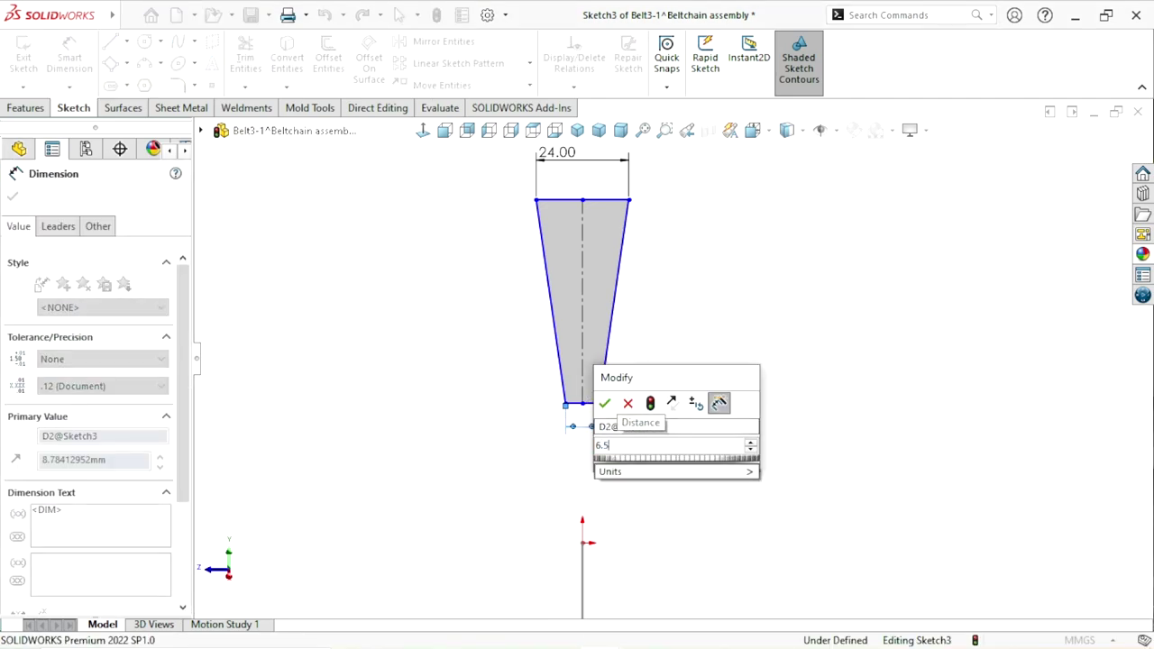
pyautogui.press('Return')
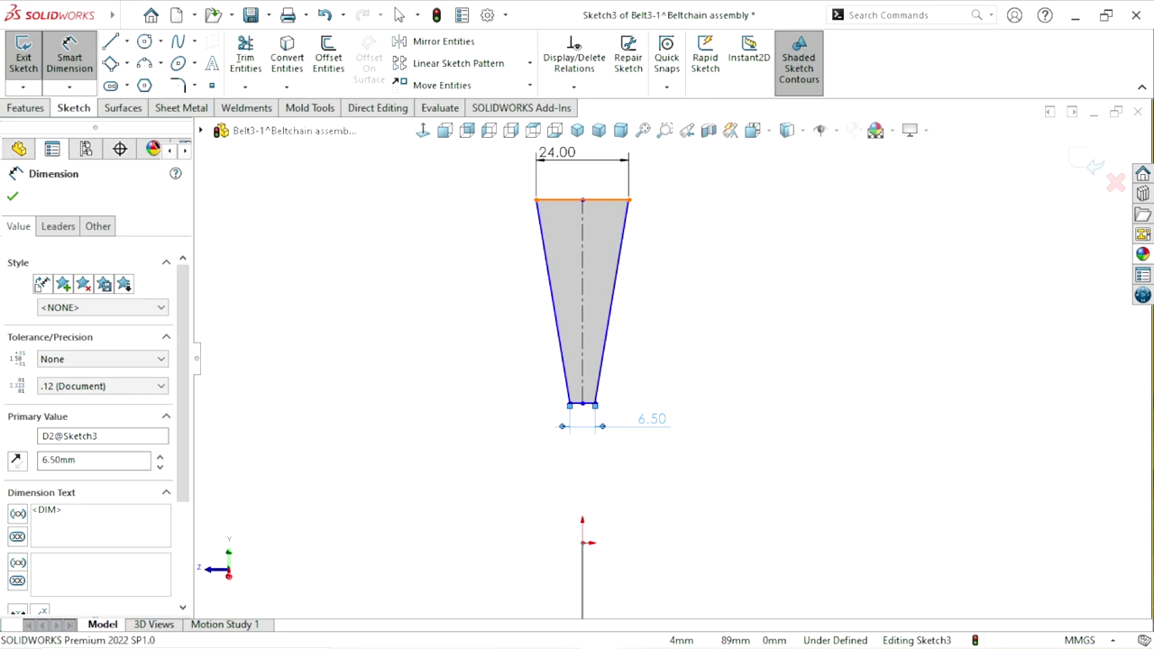
# Step: Add a 22.50 mm height dimension to the trapezoid
pyautogui.click(582, 404)
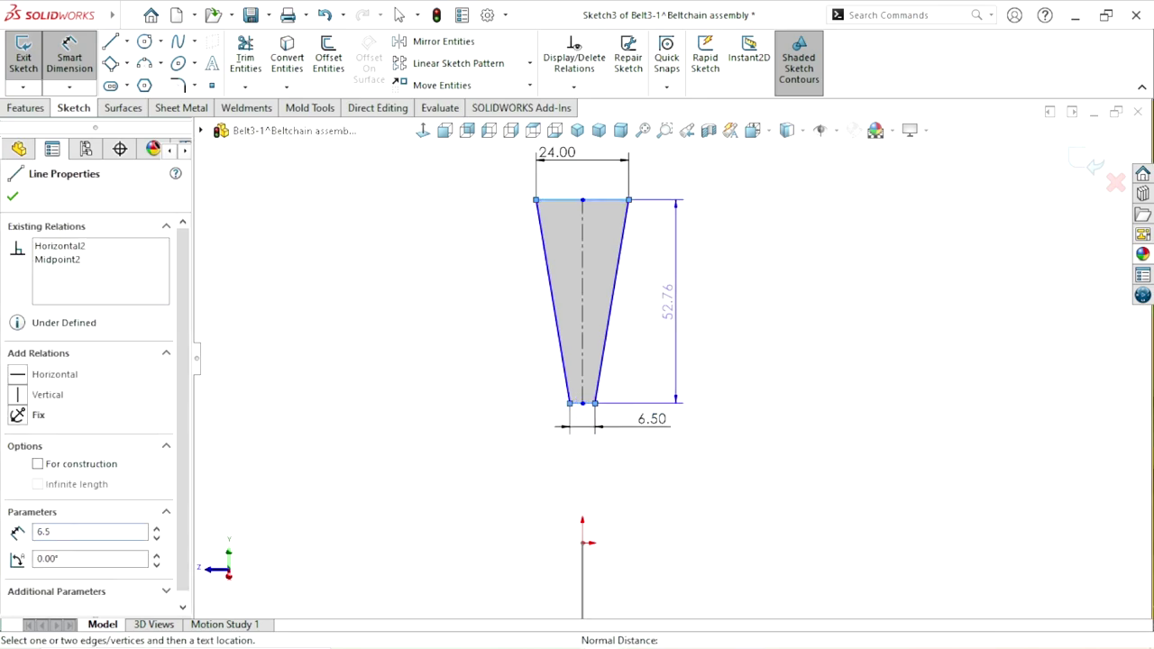
pyautogui.click(677, 303)
pyautogui.write('22.5')
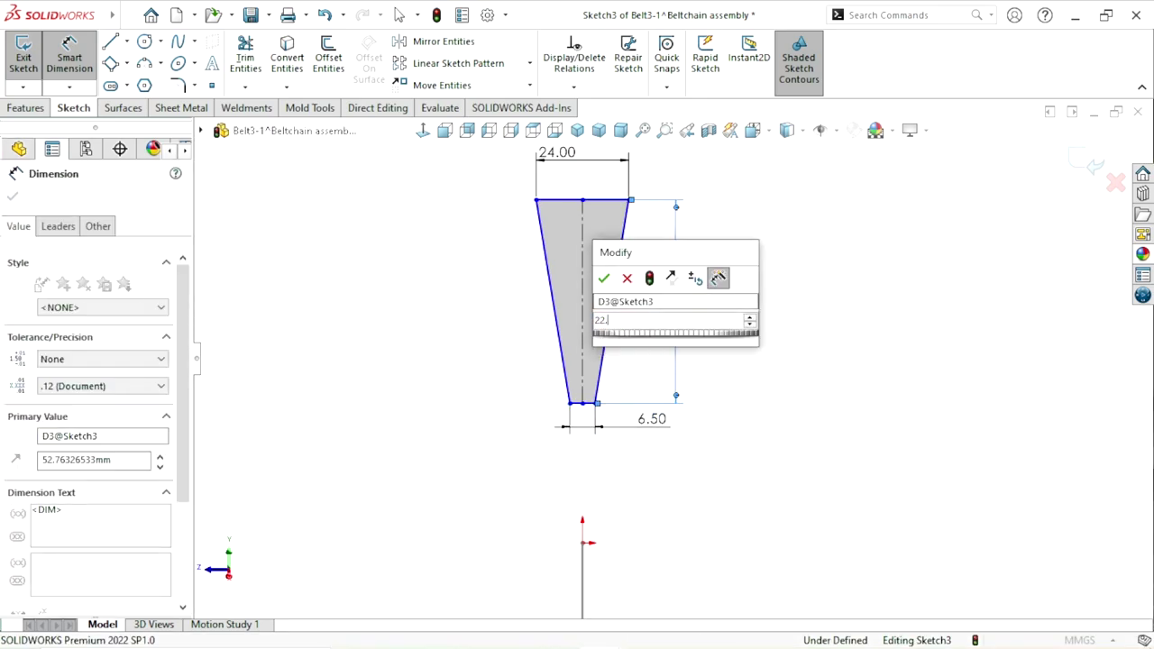
pyautogui.press('Return')
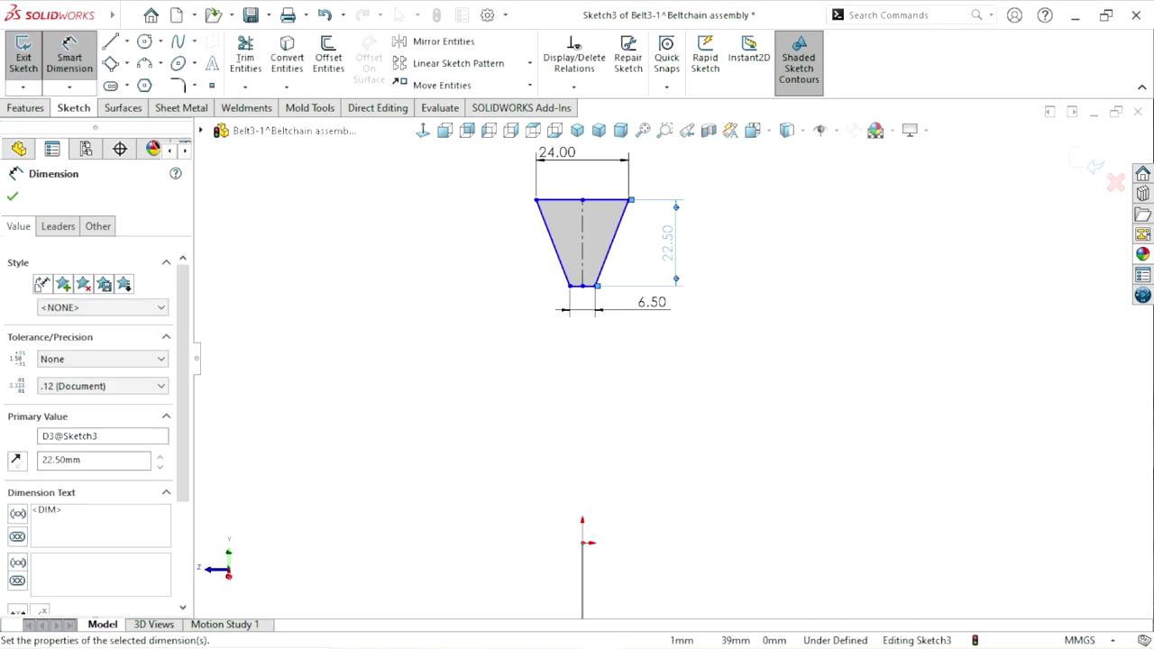
pyautogui.press('Escape')
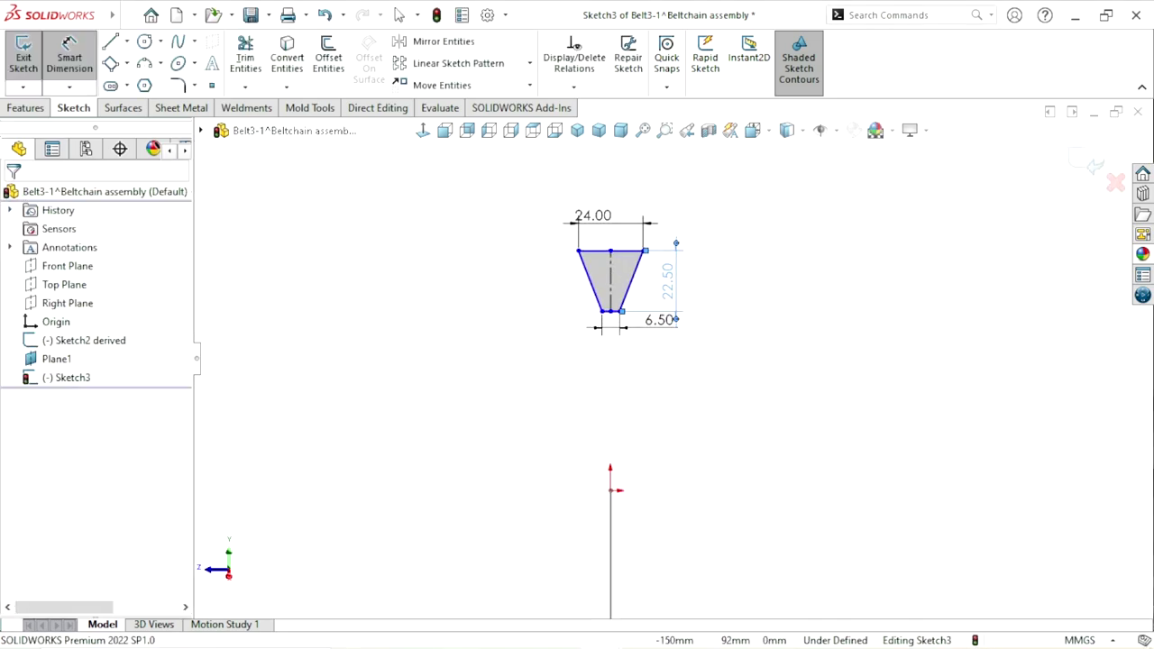
# Step: Select the trapezoid's bottom midpoint together with the Line3 belt path line
pyautogui.scroll(-1, 594, 327)
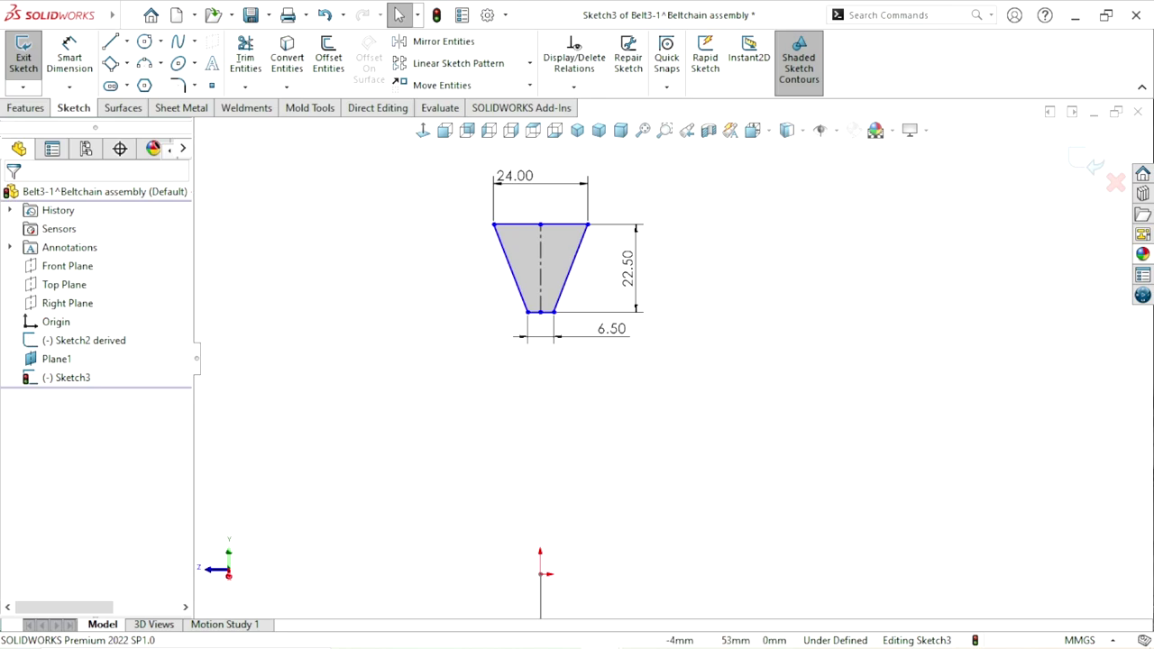
pyautogui.click(540, 312)
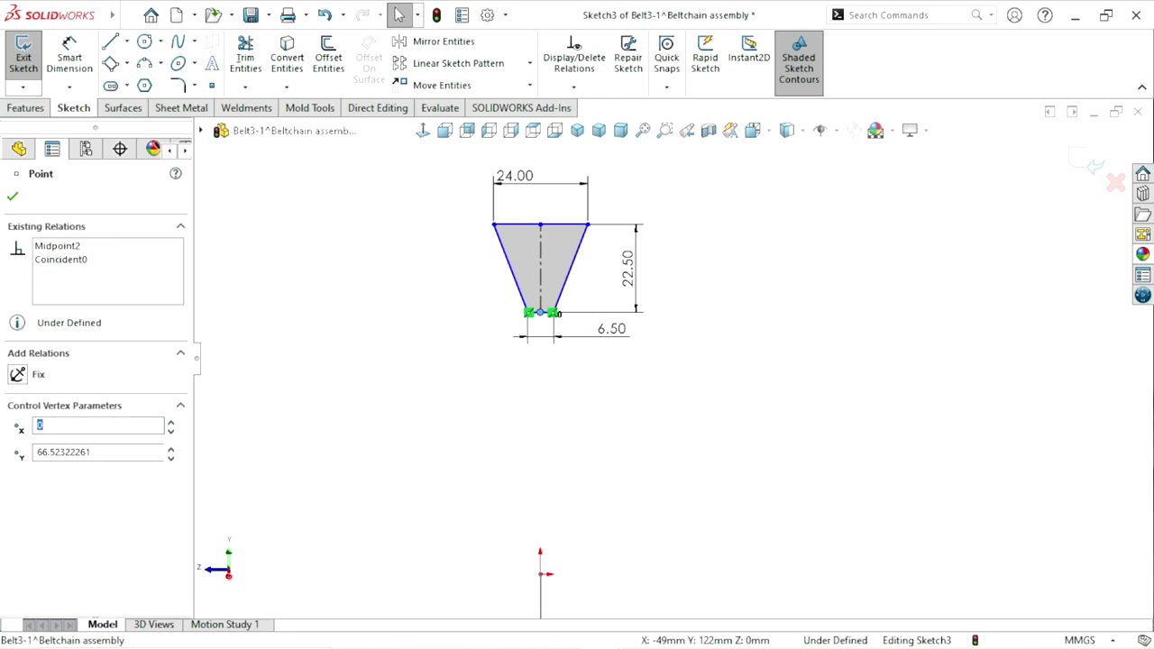
pyautogui.scroll(3, 675, 333)
pyautogui.scroll(-3, 597, 522)
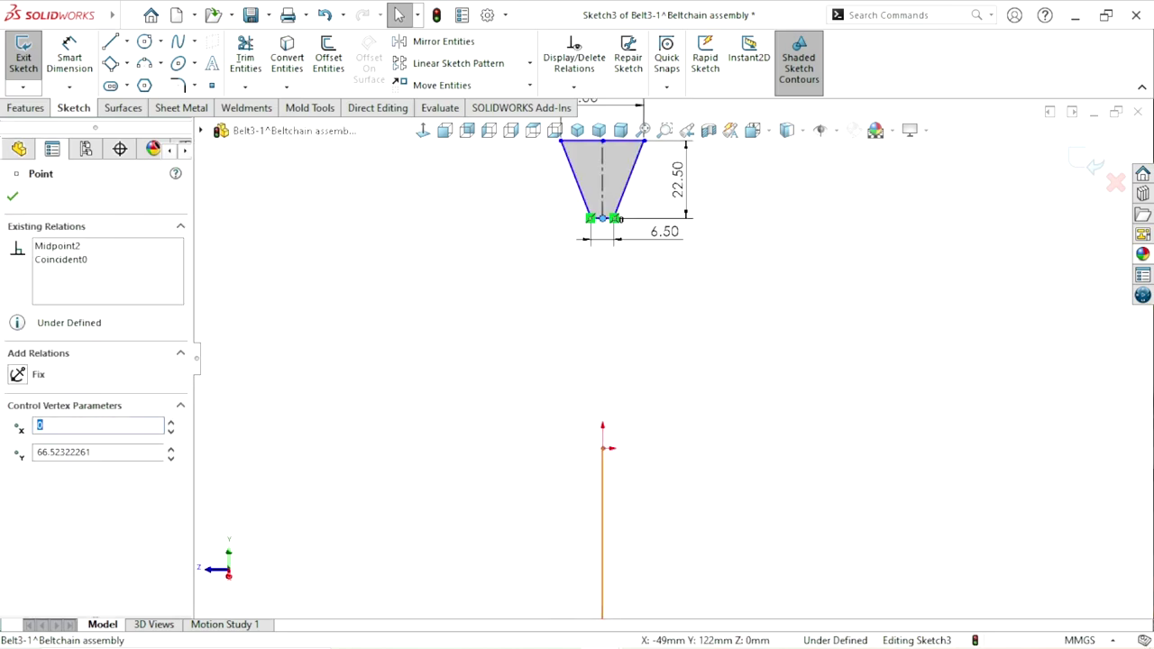
pyautogui.scroll(-1, 597, 521)
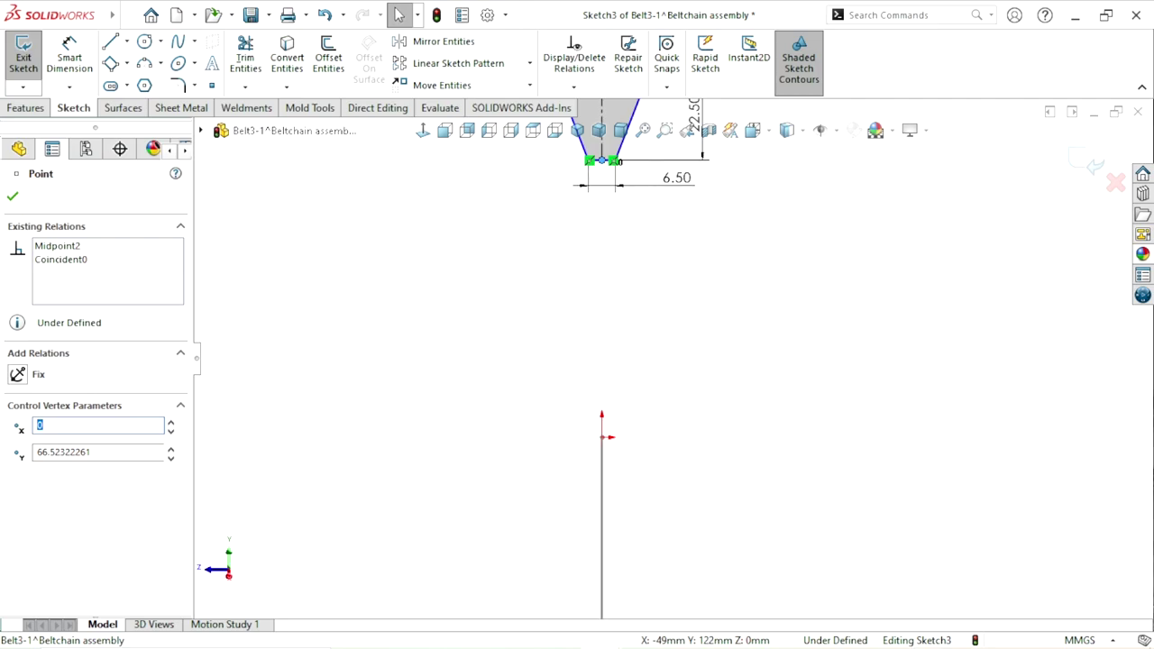
pyautogui.scroll(2, 676, 379)
pyautogui.scroll(-2, 677, 379)
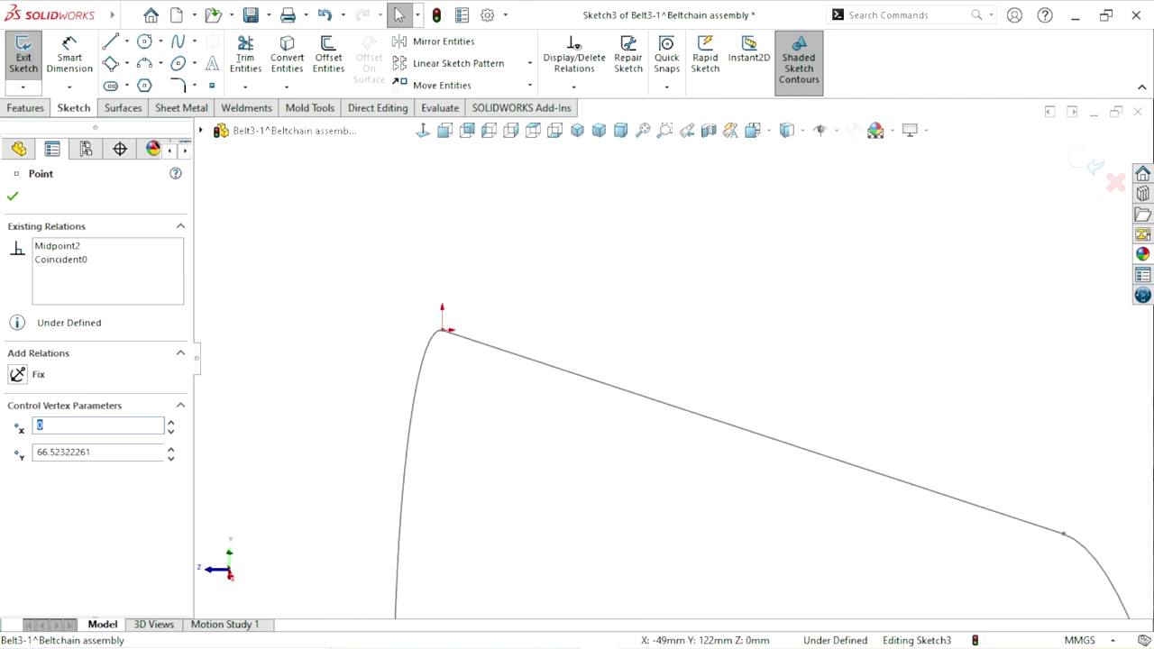
pyautogui.scroll(-1, 325, 455)
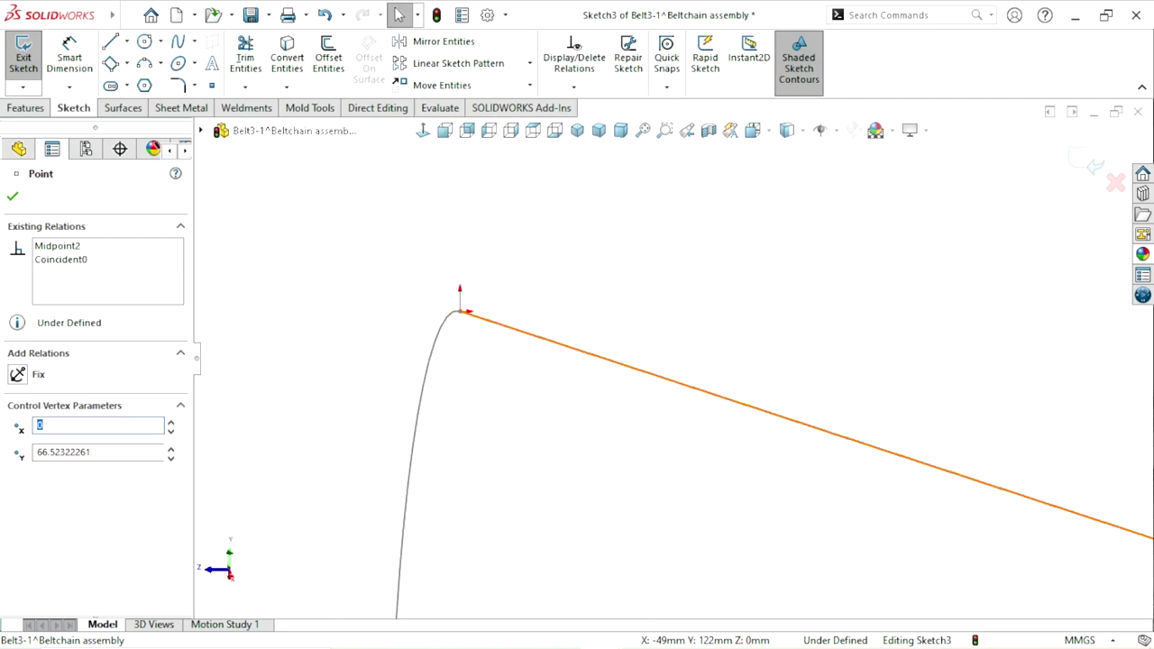
pyautogui.keyDown('ctrl'); pyautogui.click(811, 426); pyautogui.keyUp('ctrl')
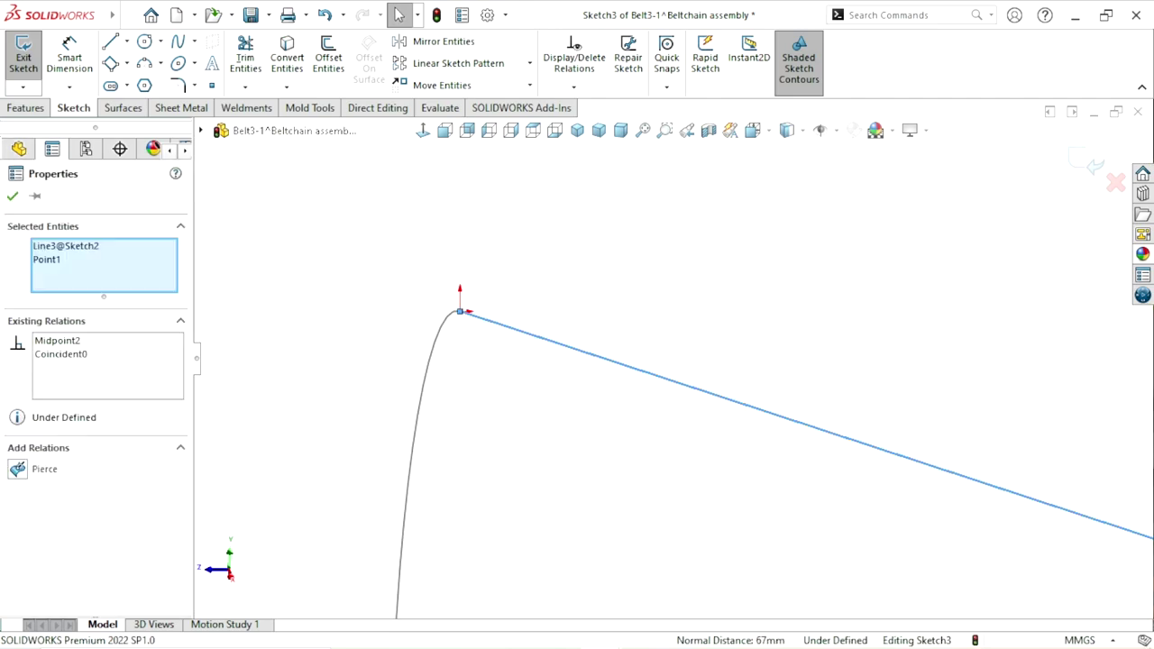
# Step: Add a Pierce relation between them, fully defining Sketch3
pyautogui.click(36, 469)
pyautogui.scroll(4, 719, 365)
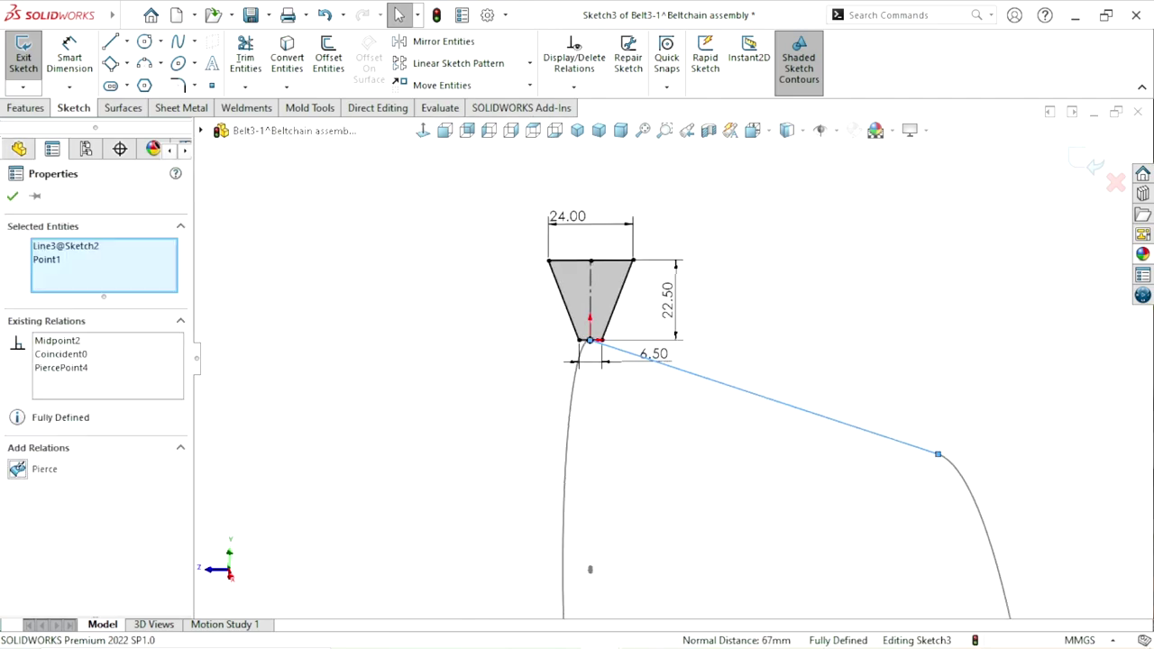
pyautogui.scroll(-3, 719, 365)
pyautogui.click(13, 195)
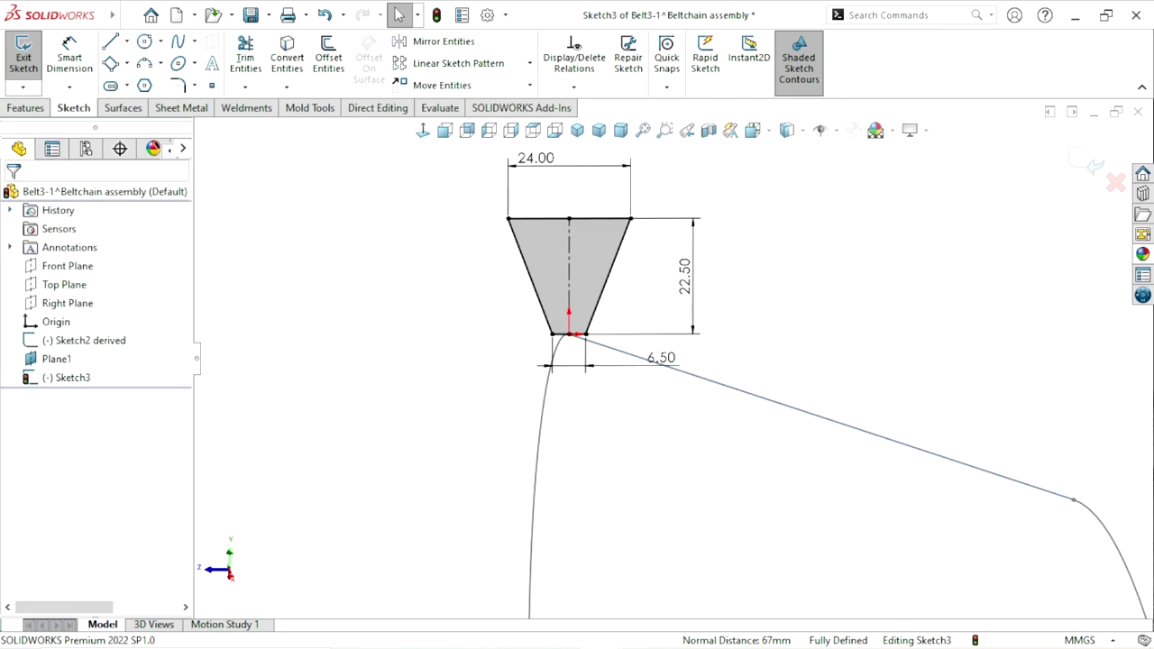
pyautogui.scroll(3, 650, 346)
pyautogui.scroll(-1, 603, 412)
pyautogui.scroll(-1, 546, 399)
pyautogui.scroll(-1, 462, 398)
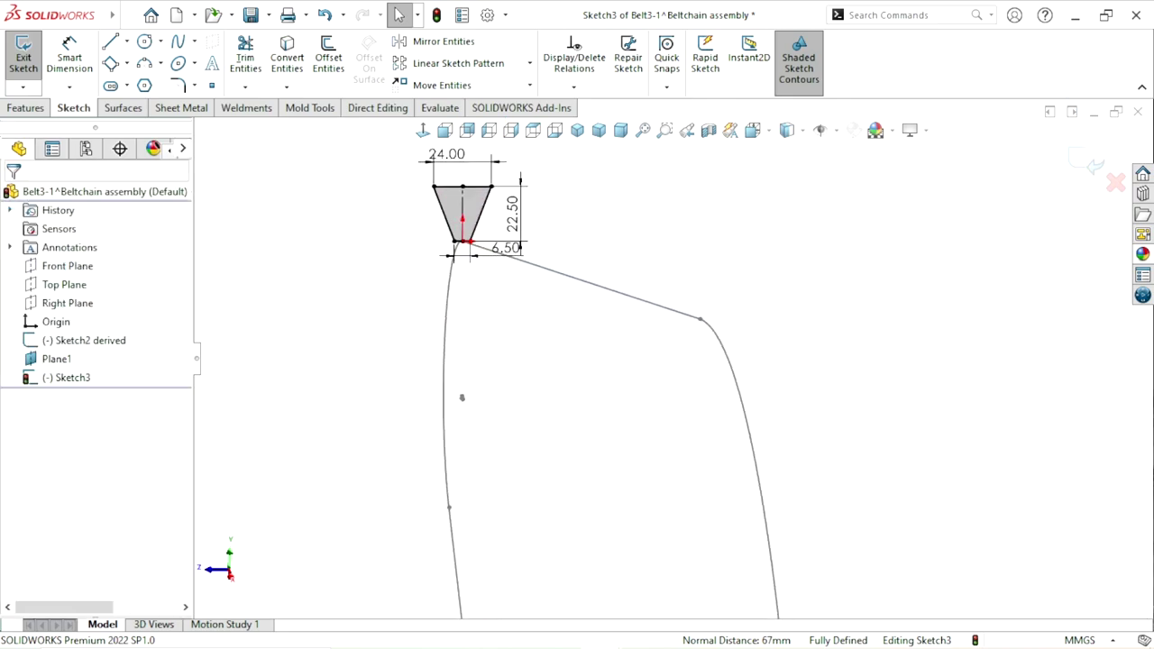
pyautogui.scroll(-2, 462, 397)
pyautogui.scroll(2, 461, 397)
pyautogui.moveTo(461, 397); pyautogui.dragTo(459, 290, button='middle')
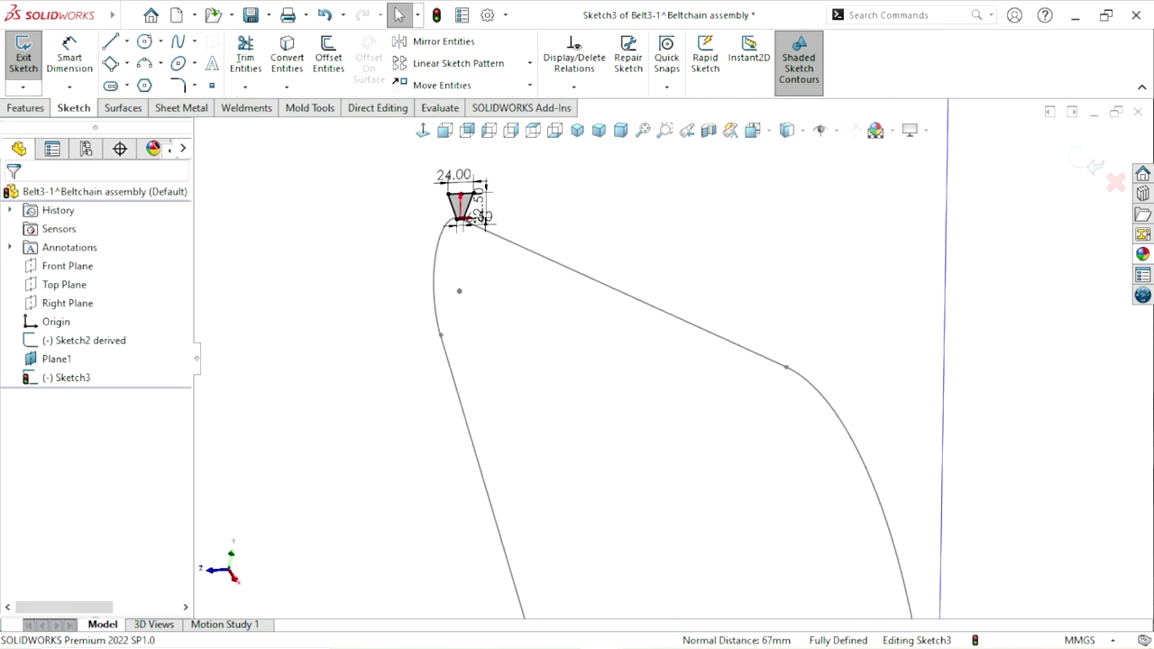
# Step: Sweep the trapezoid profile along the Sketch2 path to create the Sweep1 belt
pyautogui.click(25, 107)
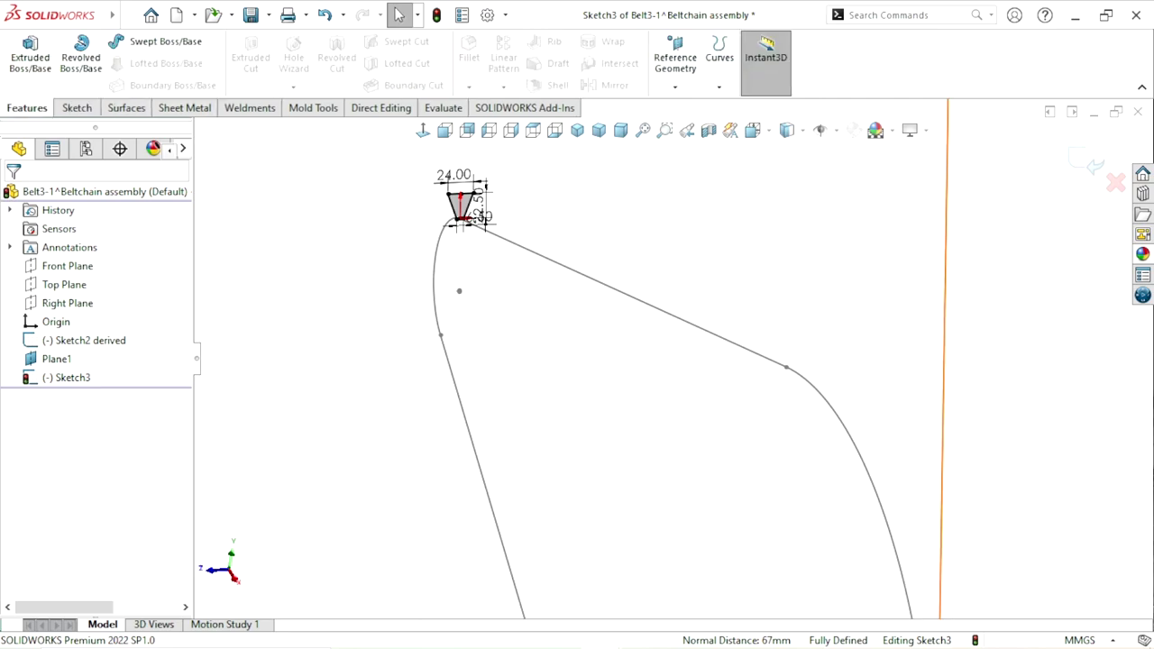
pyautogui.click(165, 42)
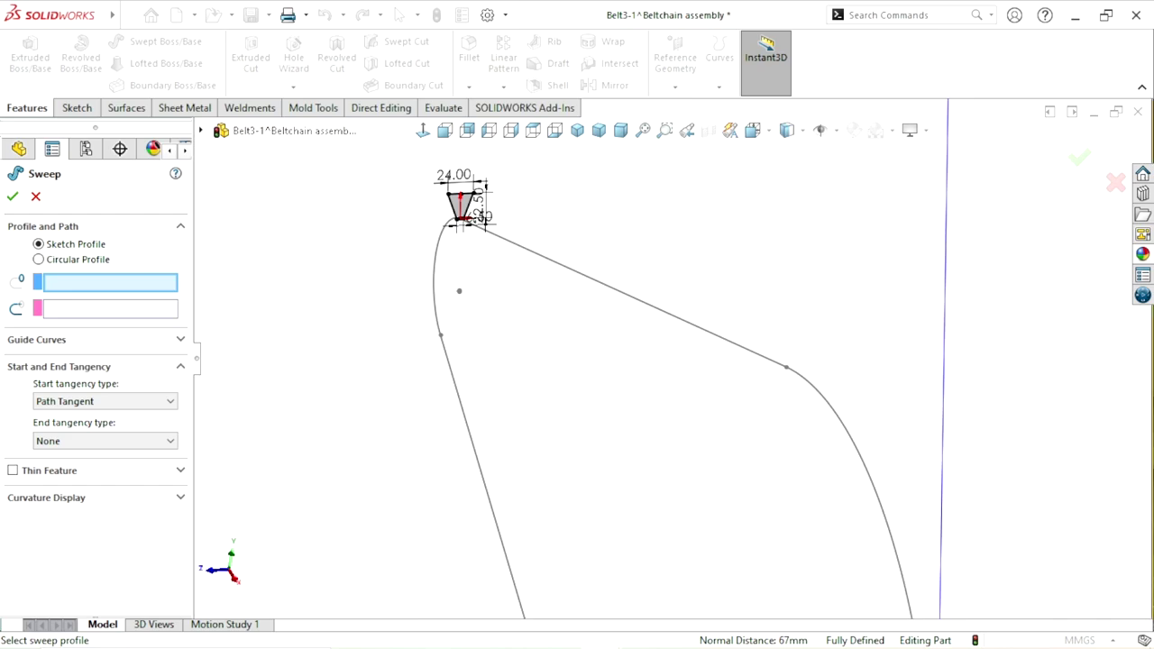
pyautogui.click(460, 212)
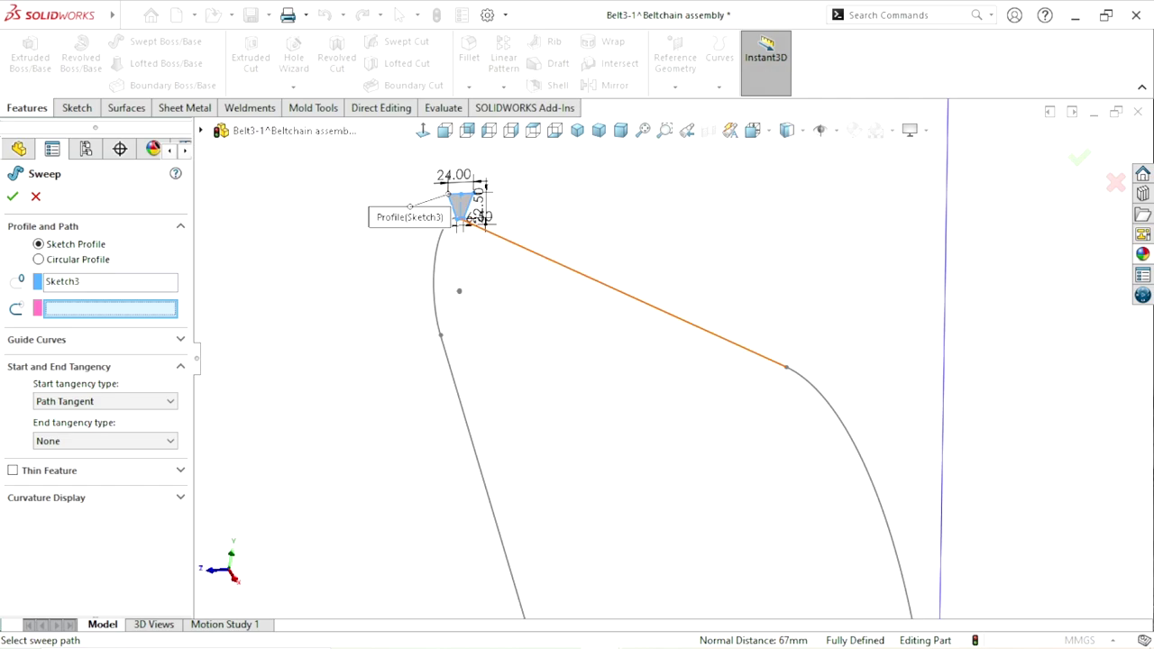
pyautogui.click(632, 296)
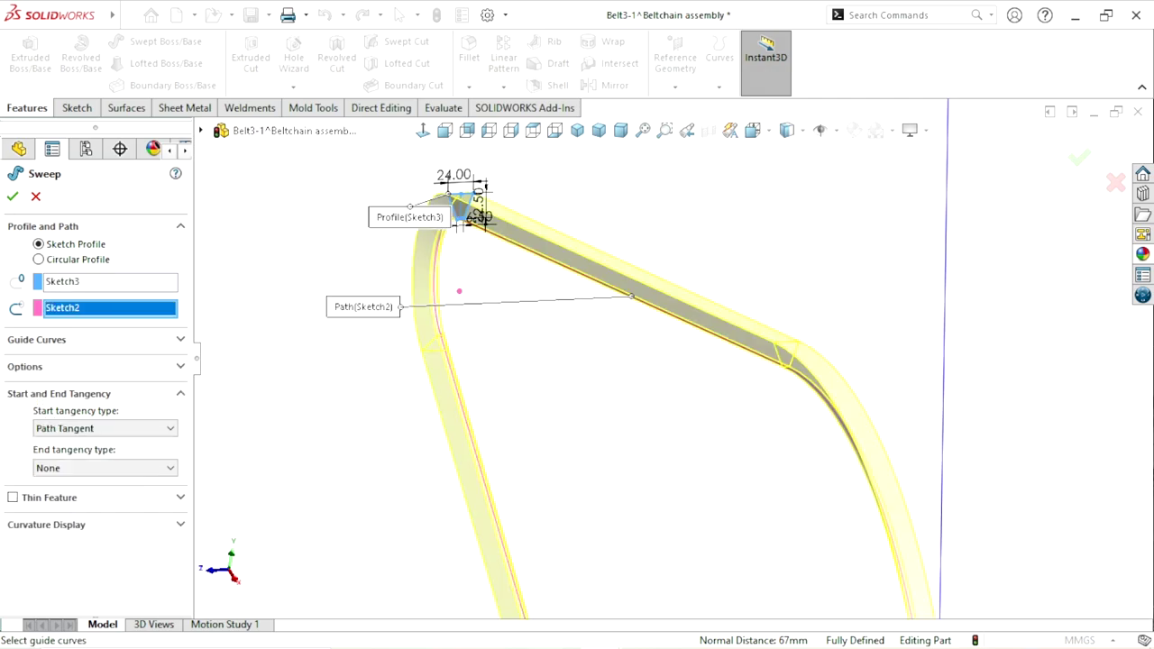
pyautogui.press('Return')
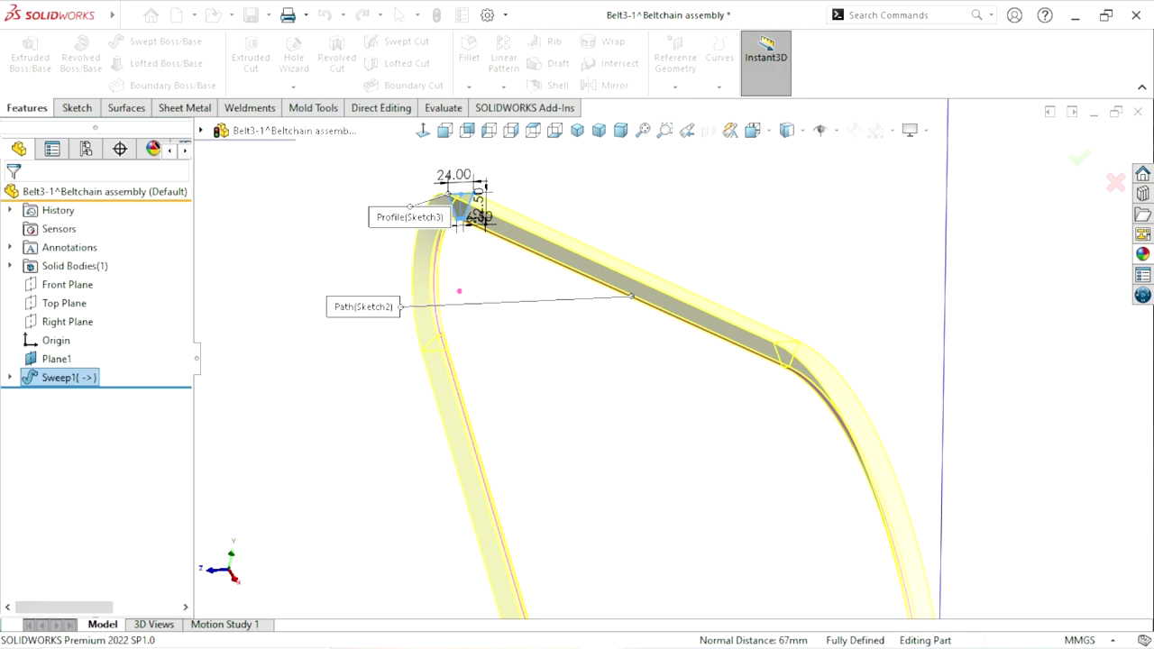
pyautogui.moveTo(631, 406); pyautogui.dragTo(706, 505, button='middle')
pyautogui.click(706, 505)
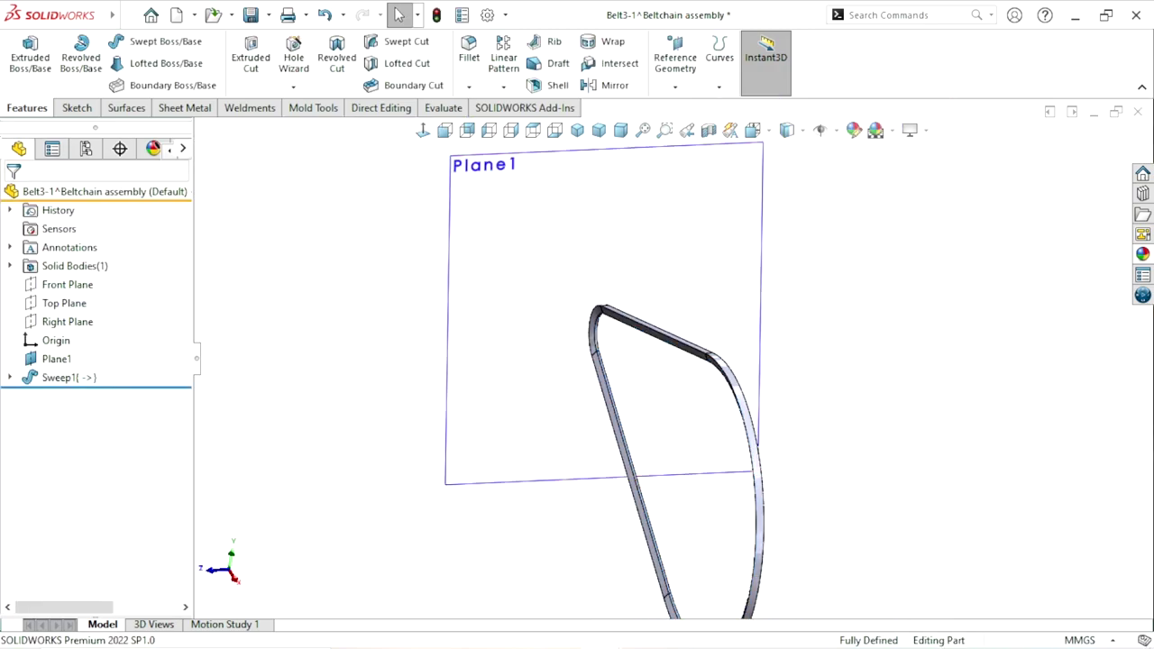
# Step: Hide Plane1 and orbit to inspect the finished belt
pyautogui.click(487, 225)
pyautogui.press('Escape')
pyautogui.click(464, 320)
pyautogui.click(570, 236)
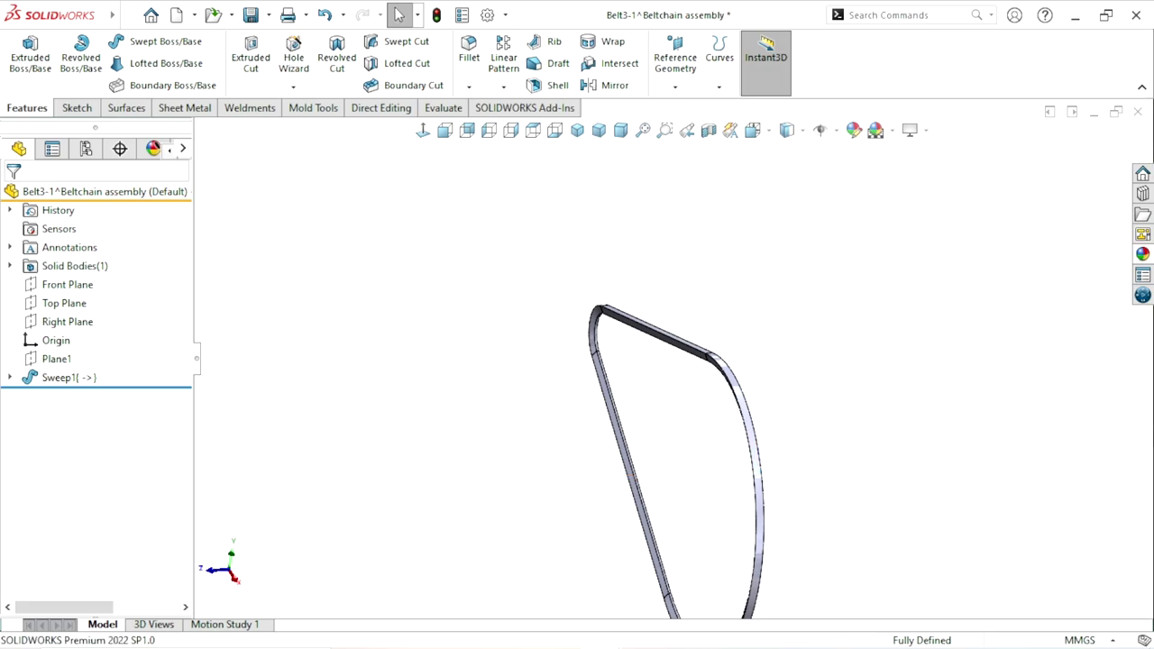
pyautogui.scroll(3, 672, 360)
pyautogui.moveTo(672, 360); pyautogui.dragTo(532, 315, button='middle')
pyautogui.scroll(-2, 568, 343)
pyautogui.scroll(2, 568, 342)
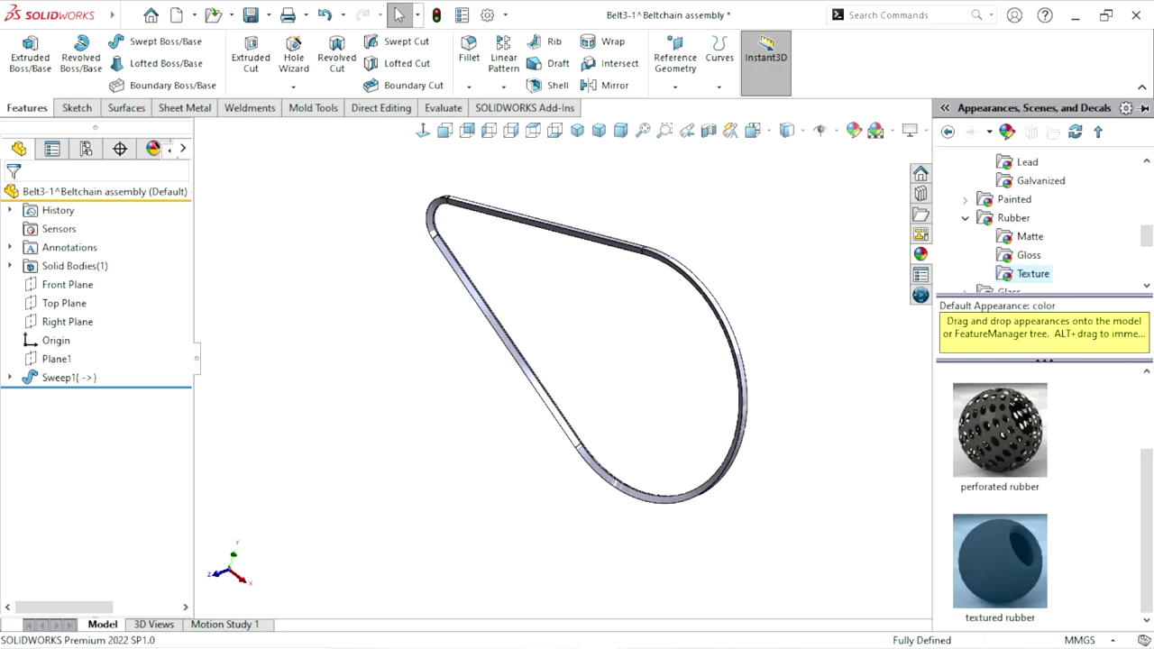
# Step: Drag the Rubber > Matte appearance onto the swept belt so it turns black
pyautogui.click(964, 217)
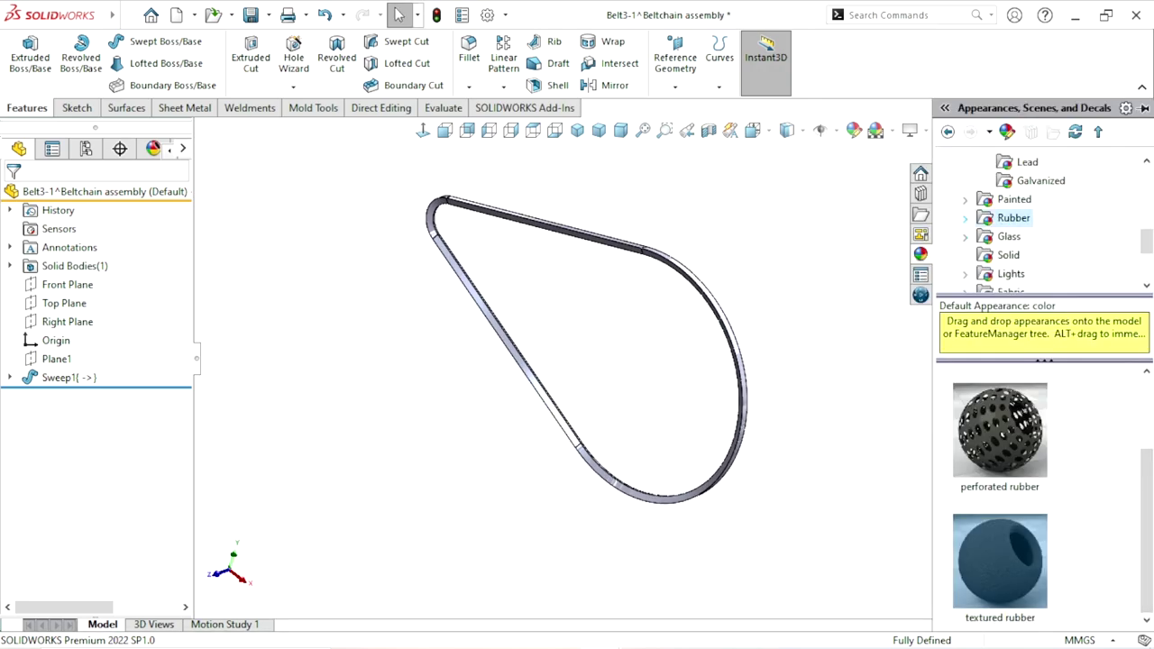
pyautogui.click(965, 217)
pyautogui.click(1030, 236)
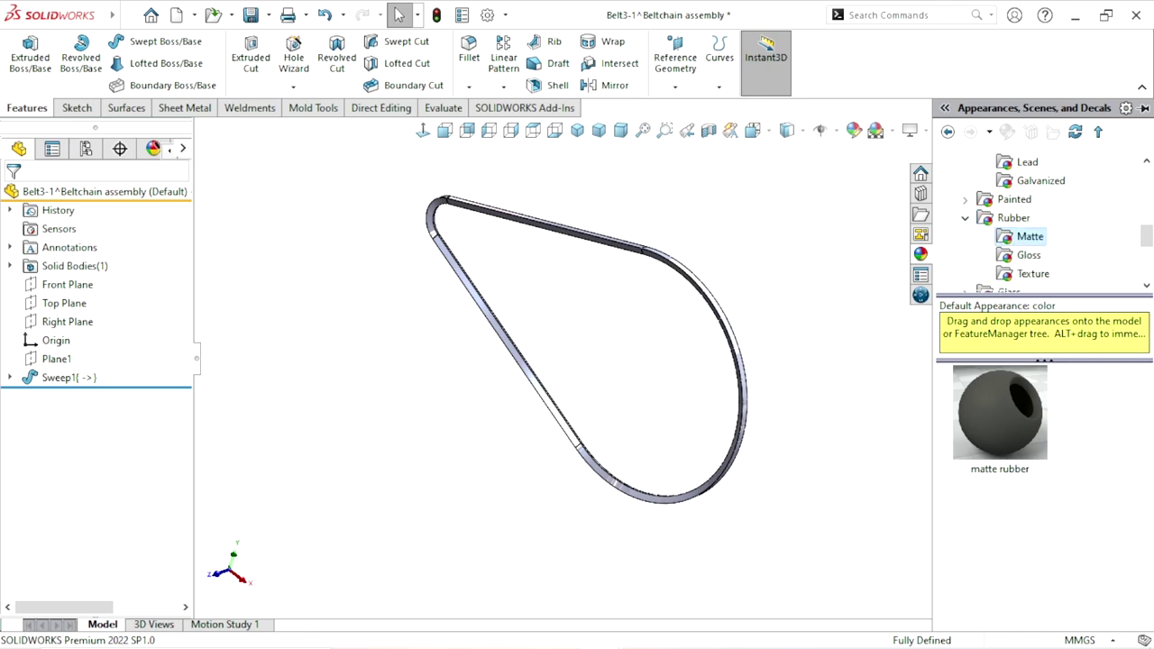
pyautogui.moveTo(1000, 413); pyautogui.dragTo(587, 270)
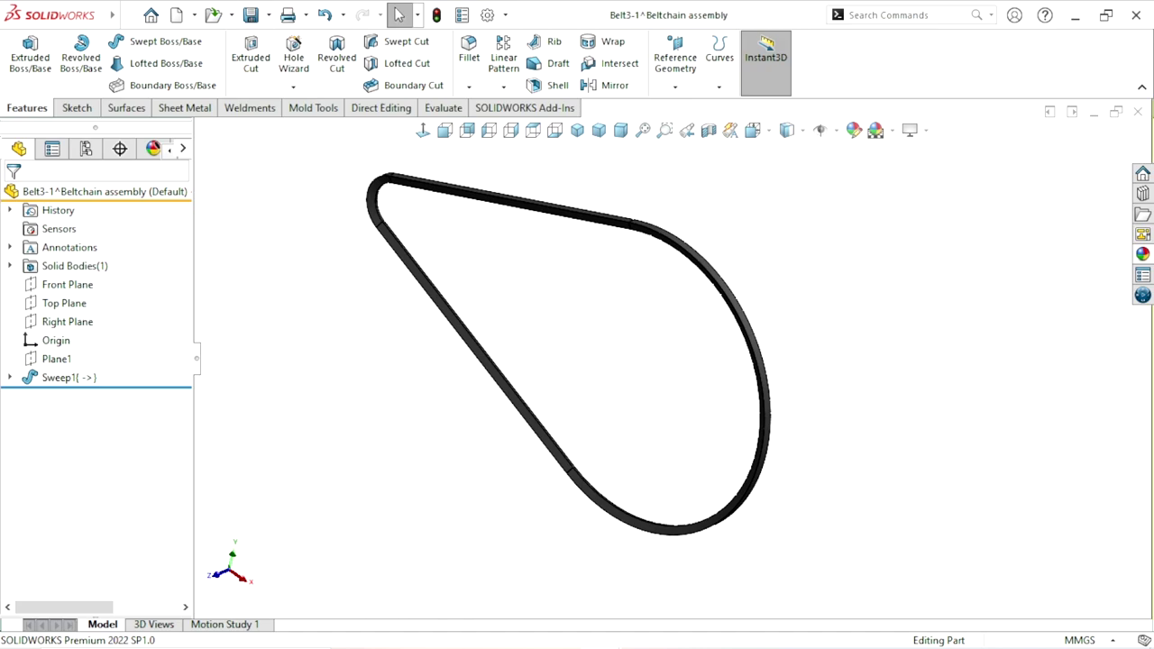
pyautogui.click(307, 15)
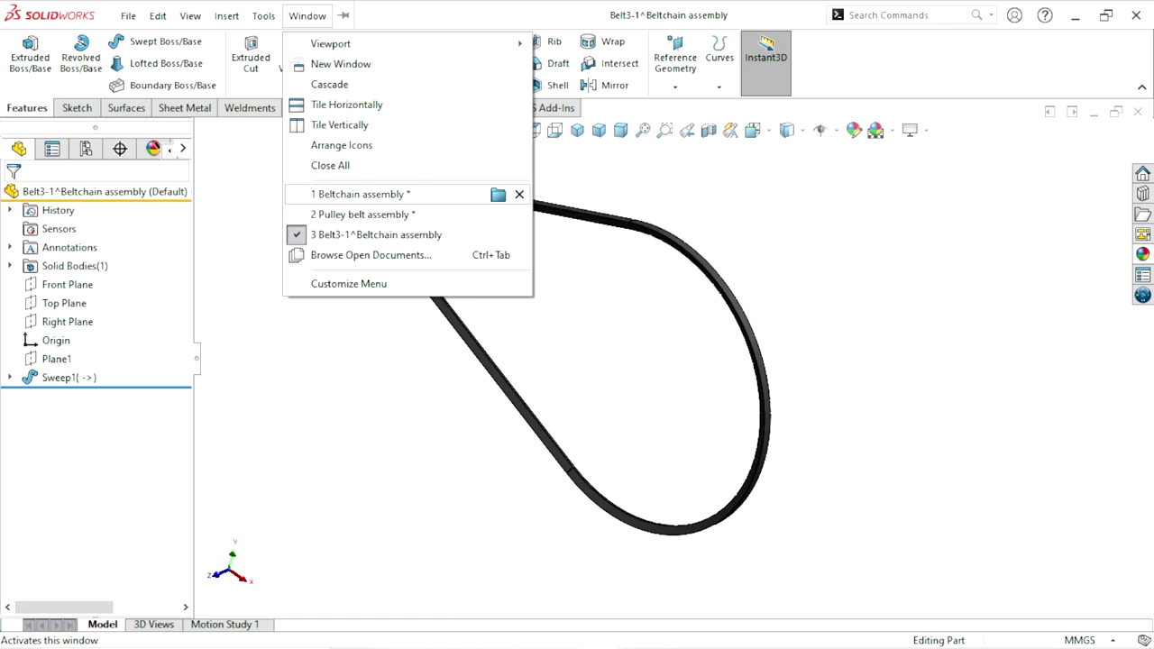
# Step: Switch back to the Beltchain assembly and hide the Sketch6 belt path
pyautogui.click(361, 194)
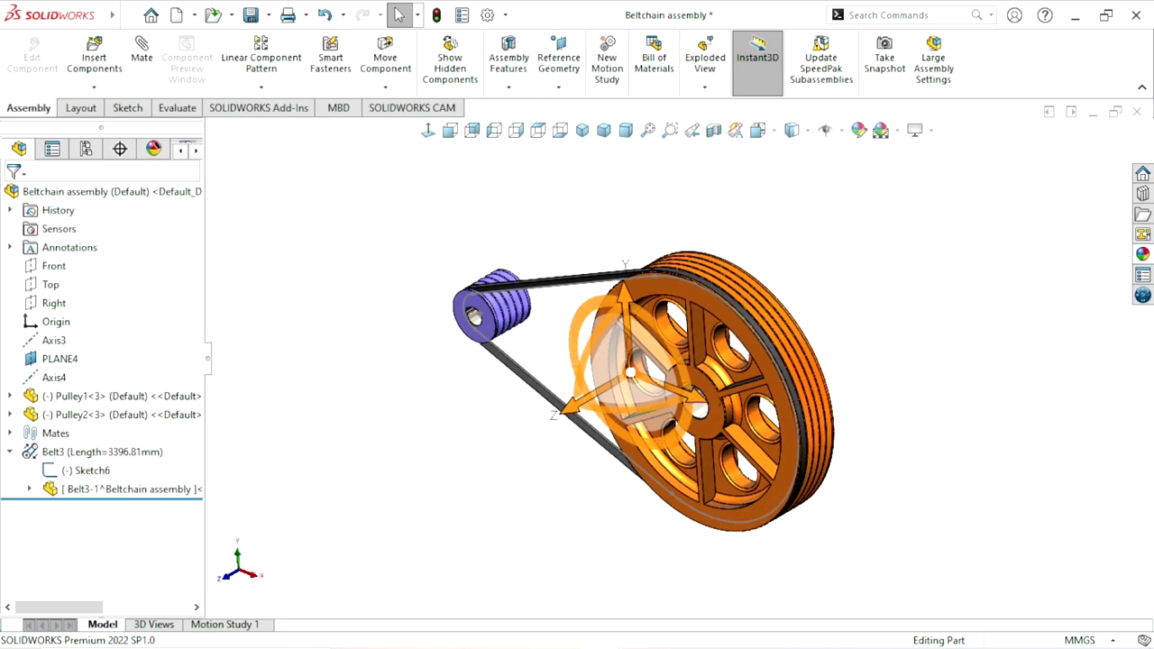
pyautogui.scroll(-2, 760, 280)
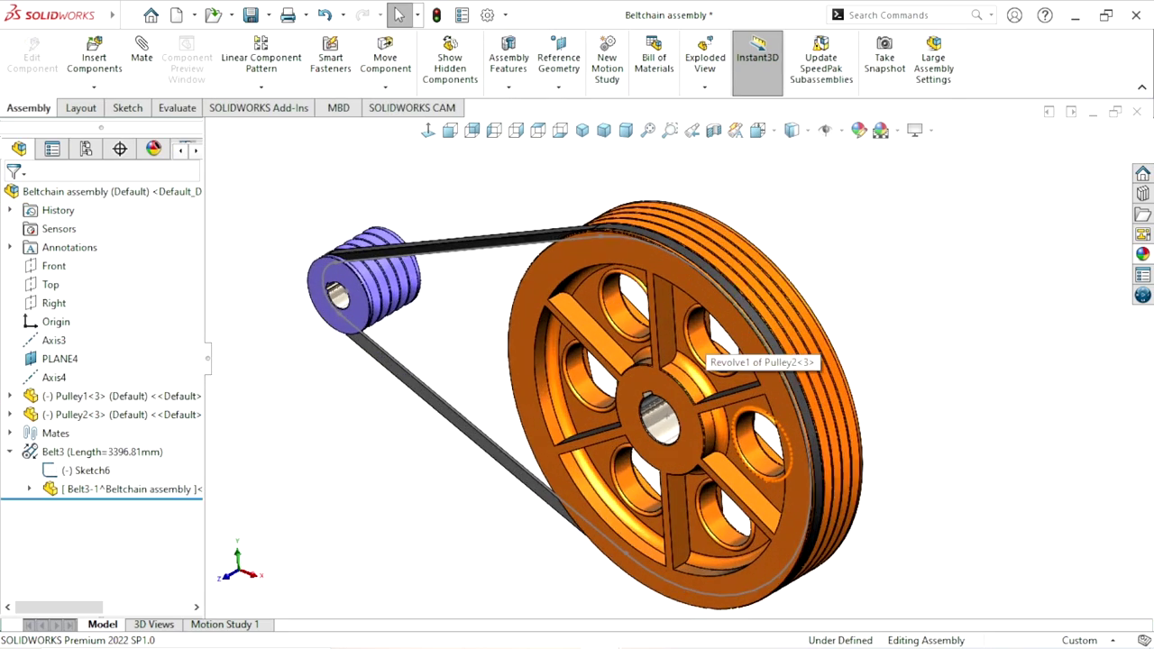
pyautogui.click(85, 470)
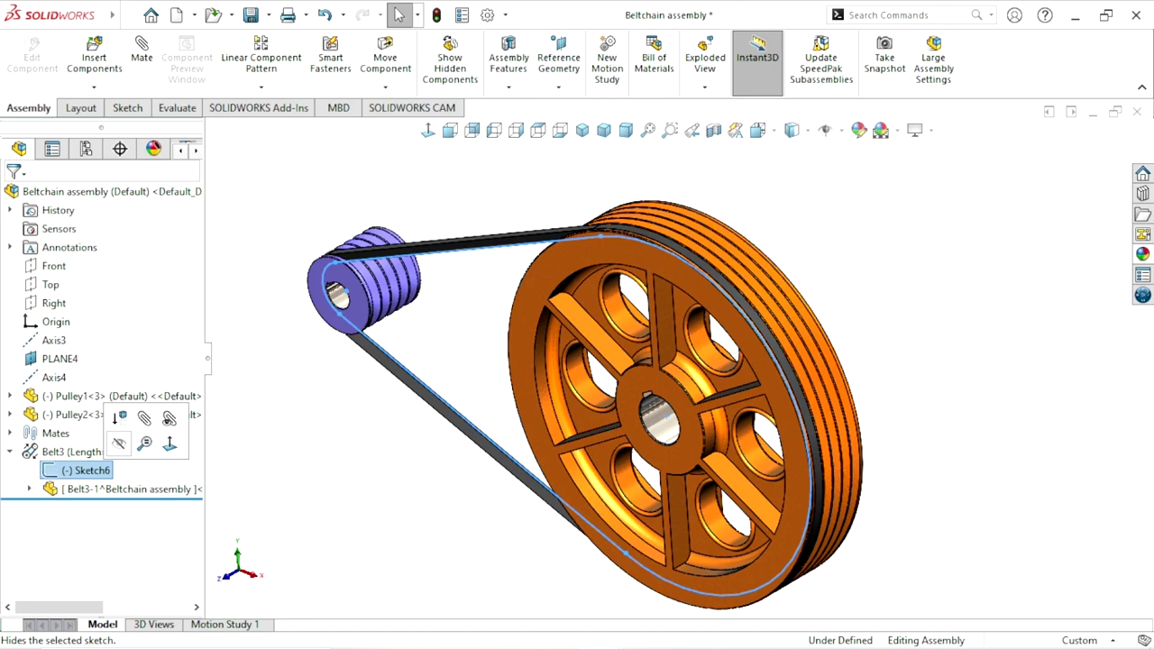
pyautogui.click(118, 443)
pyautogui.scroll(3, 654, 329)
pyautogui.scroll(-3, 654, 329)
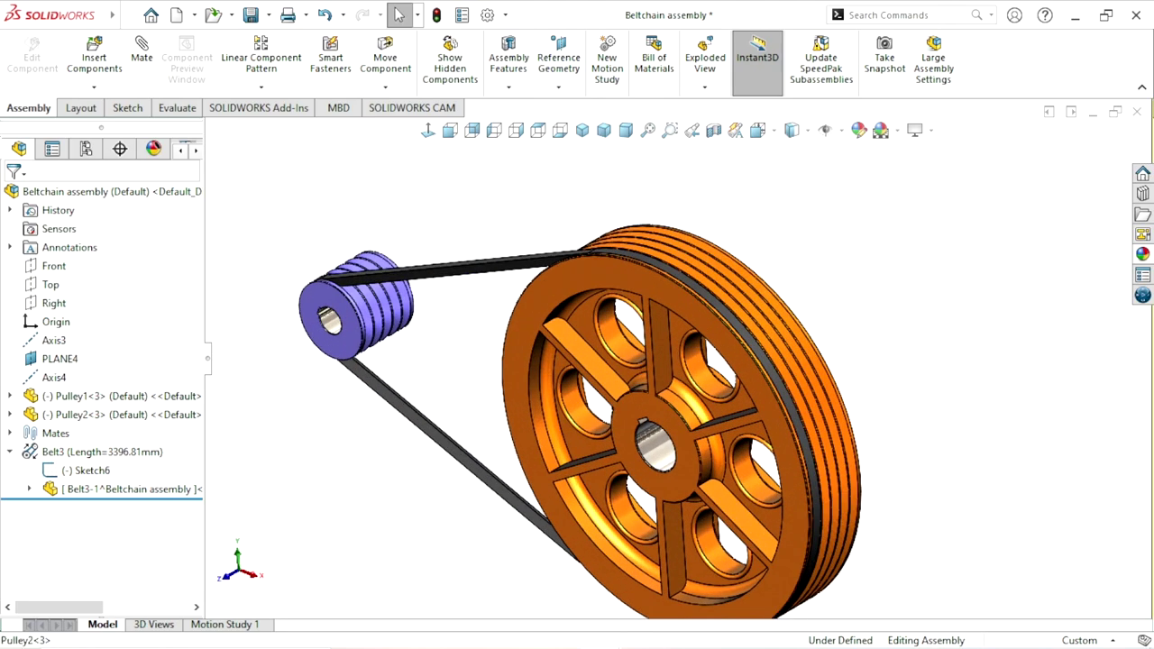
# Step: Inspect the belt on both pulleys in trimetric and dimetric views, spinning the large pulley
pyautogui.moveTo(758, 379); pyautogui.dragTo(753, 378, button='middle')
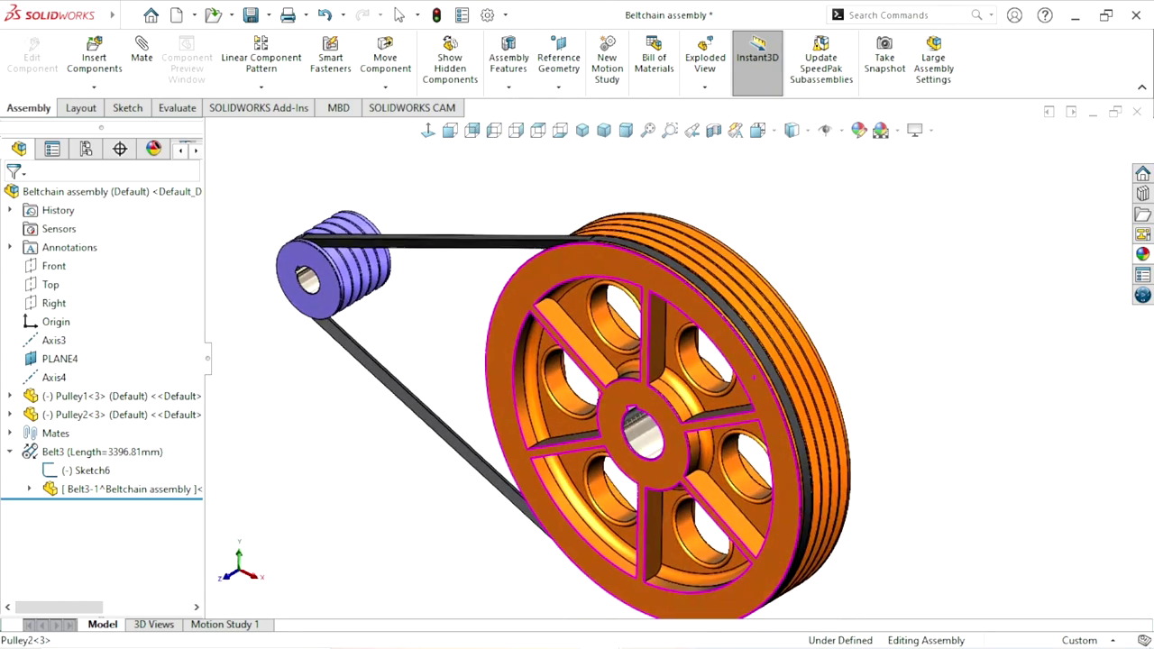
pyautogui.scroll(-3, 382, 271)
pyautogui.moveTo(381, 270); pyautogui.dragTo(541, 257, button='middle')
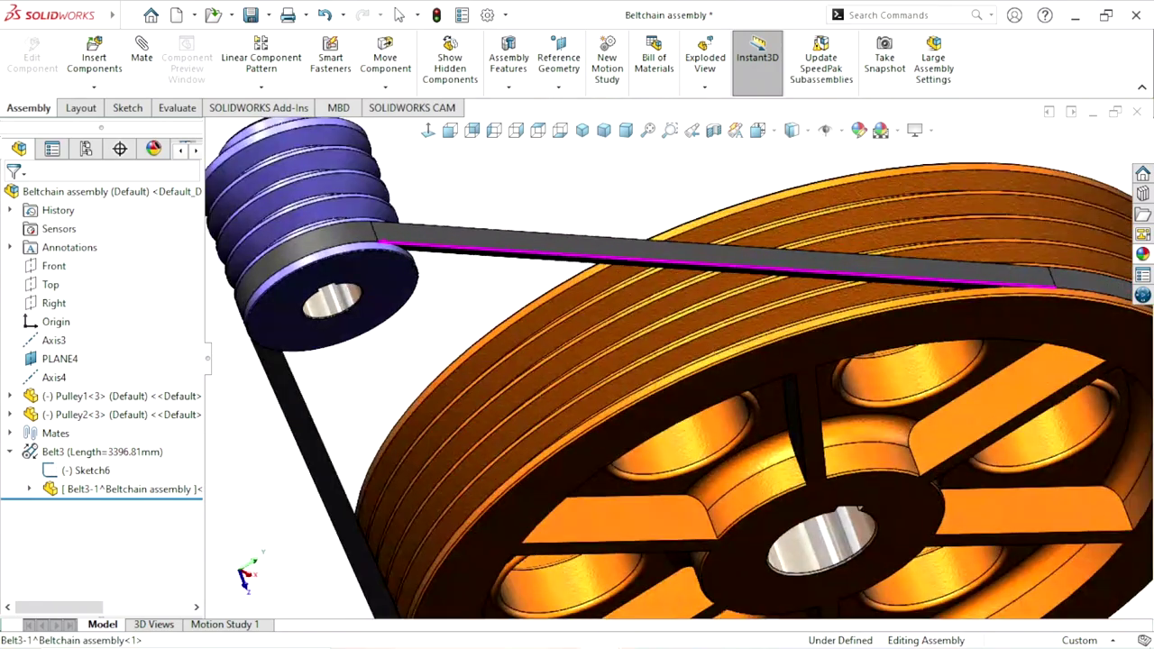
pyautogui.hotkey('ctrl', '7')
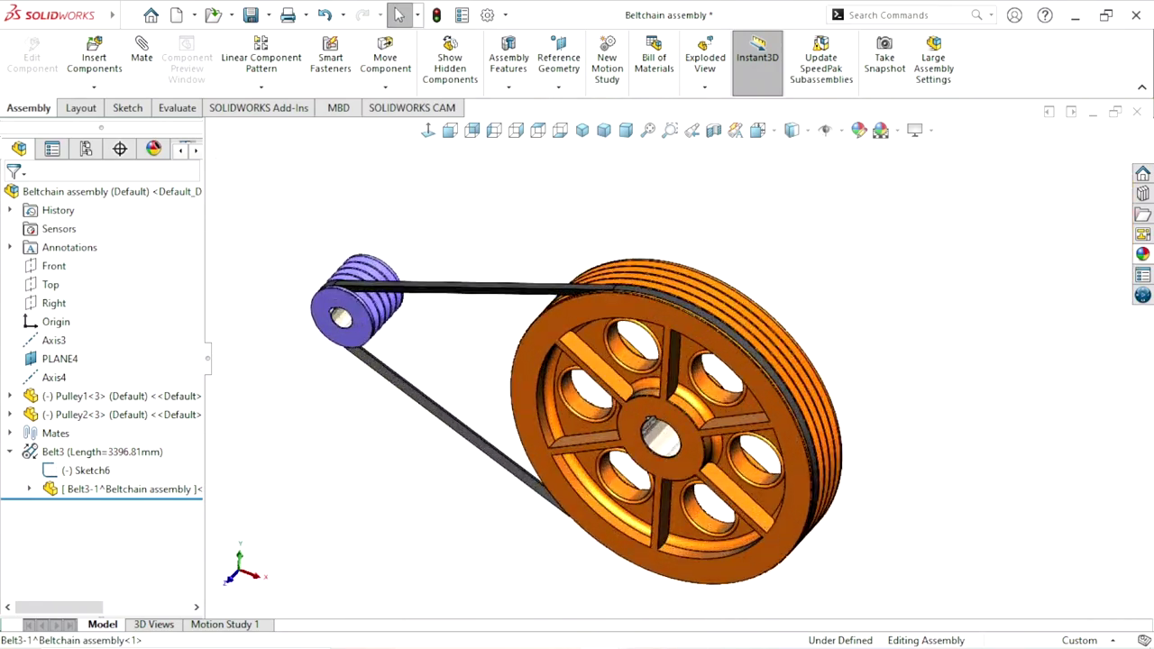
pyautogui.click(604, 130)
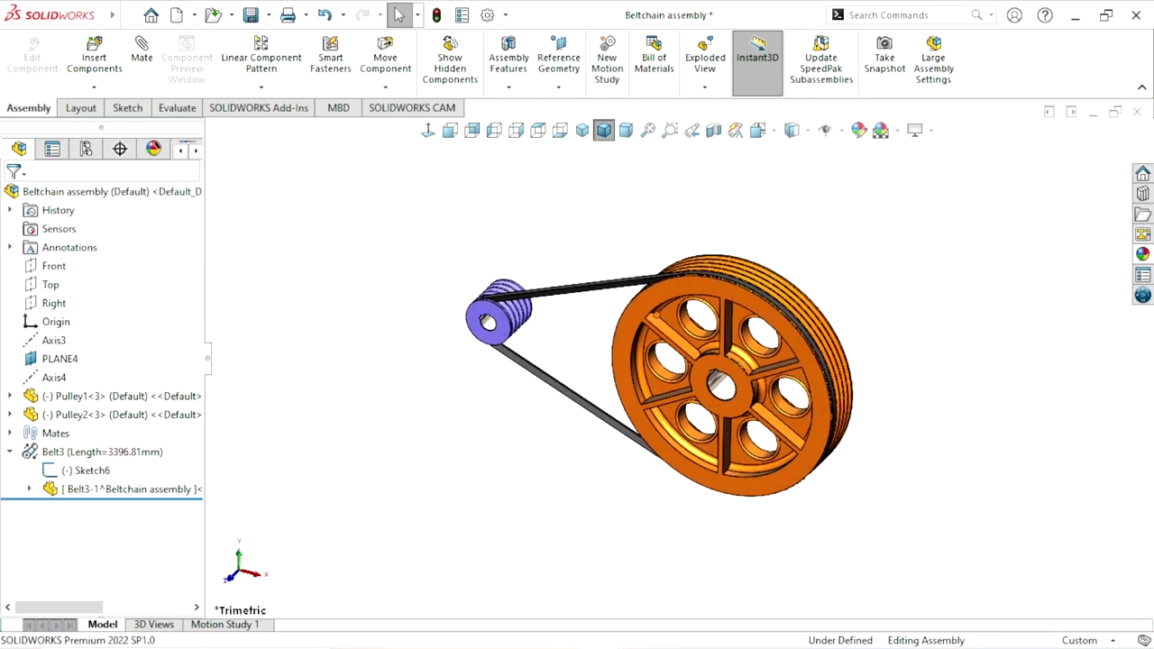
pyautogui.click(626, 130)
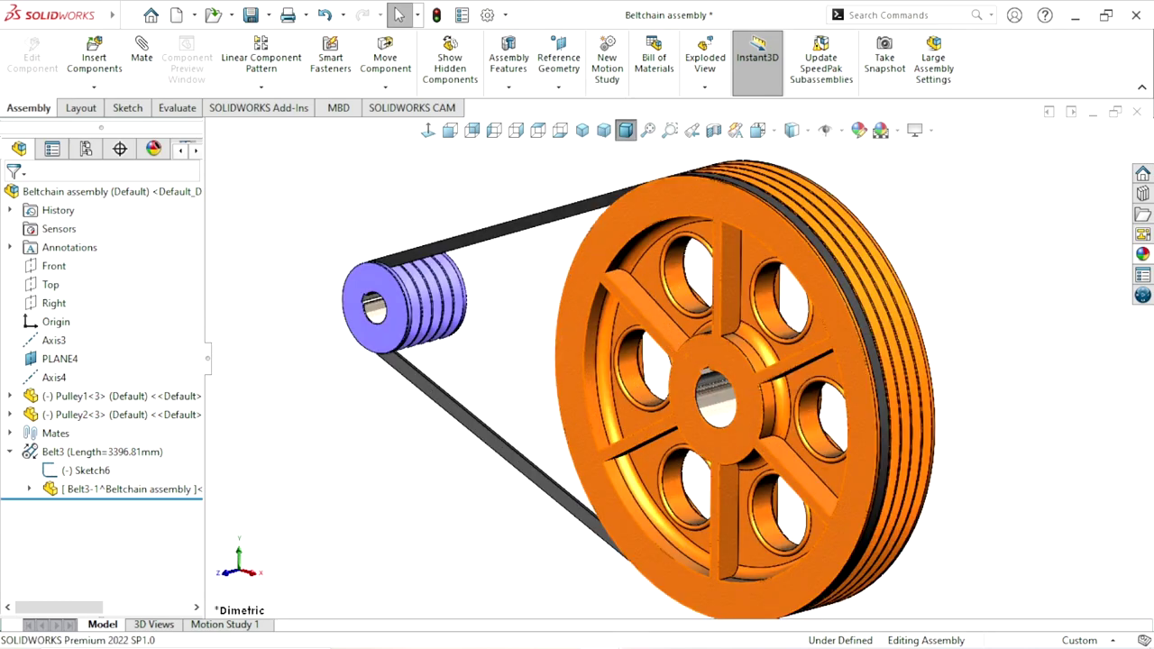
pyautogui.click(573, 379)
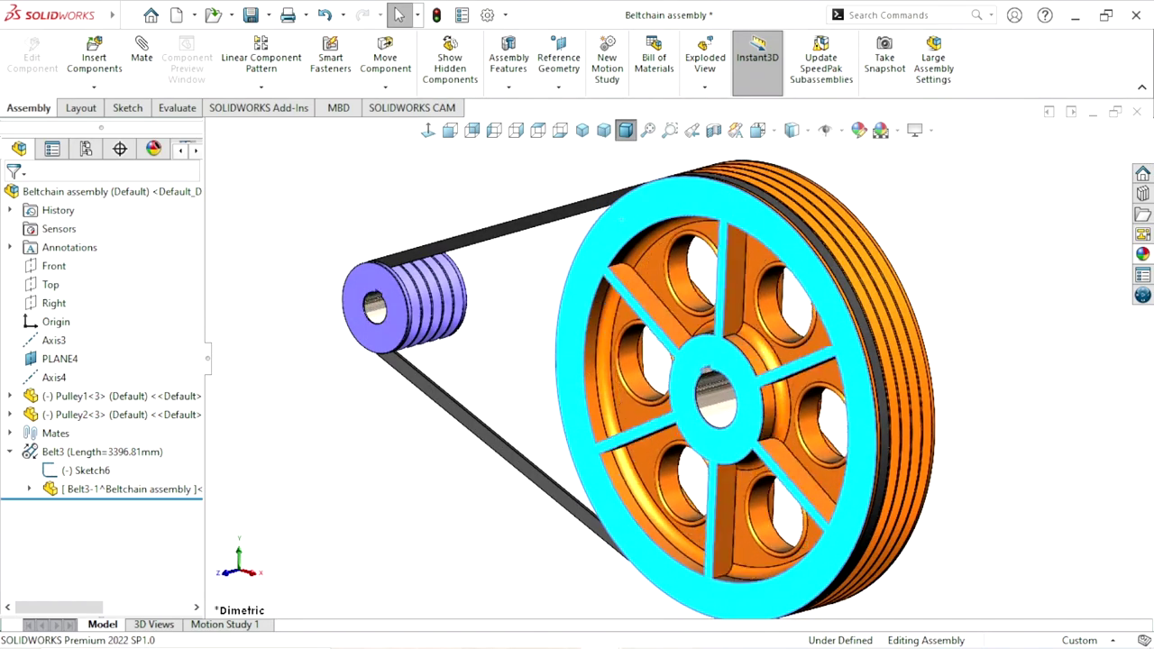
pyautogui.moveTo(574, 379); pyautogui.dragTo(632, 505)
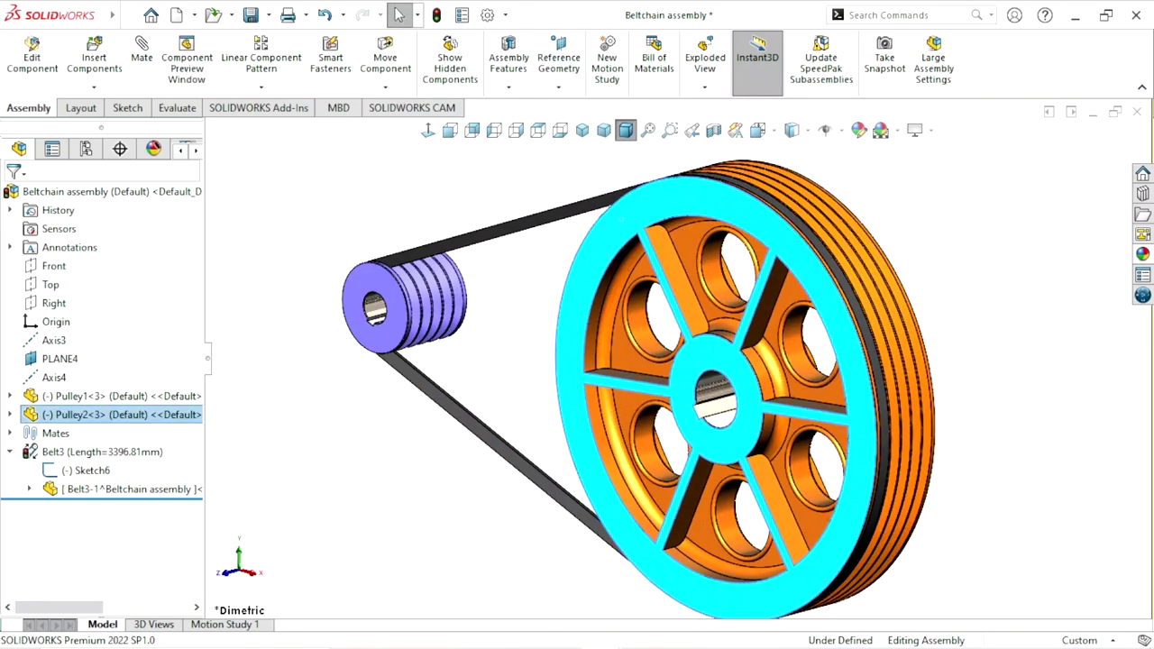
pyautogui.press('Escape')
pyautogui.moveTo(632, 379)
pyautogui.mouseDown(button='middle')
pyautogui.moveTo(811, 361)
pyautogui.moveTo(739, 343)
pyautogui.mouseUp(button='middle')
pyautogui.scroll(-5, 807, 325)
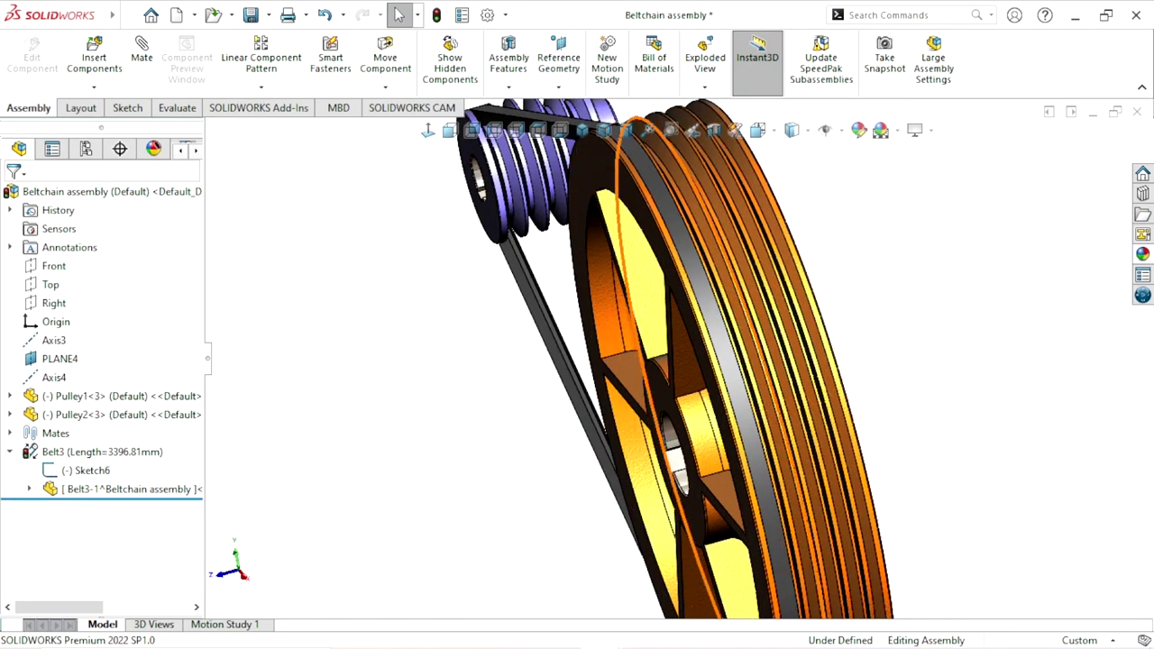
pyautogui.scroll(4, 669, 446)
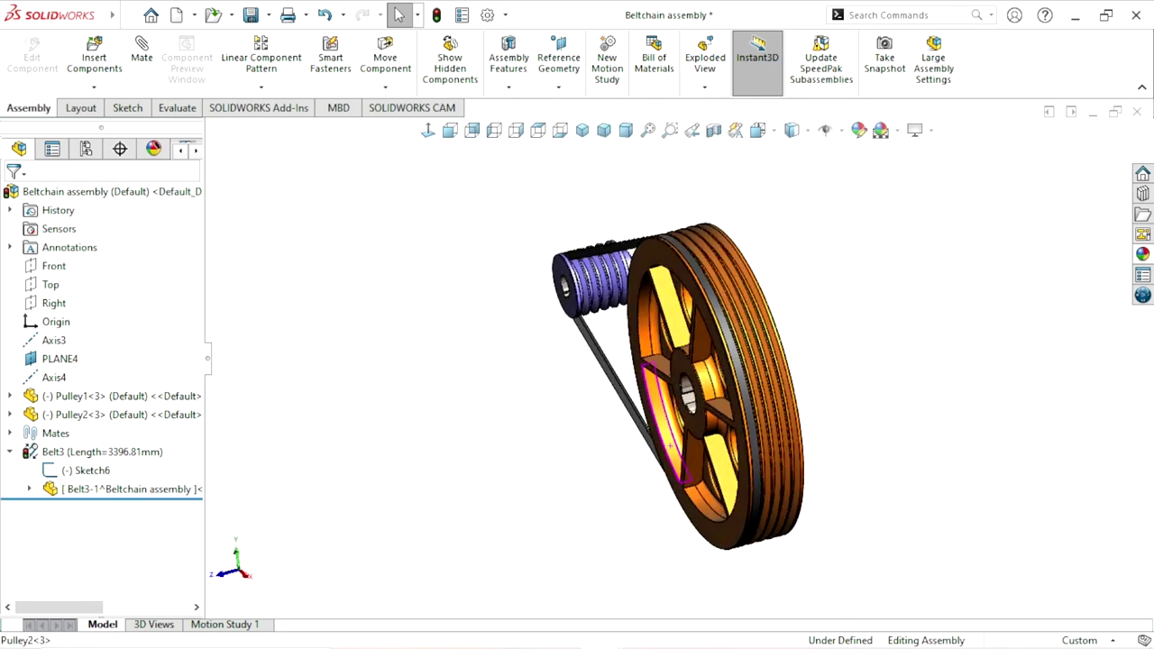
pyautogui.moveTo(669, 446); pyautogui.dragTo(694, 375, button='middle')
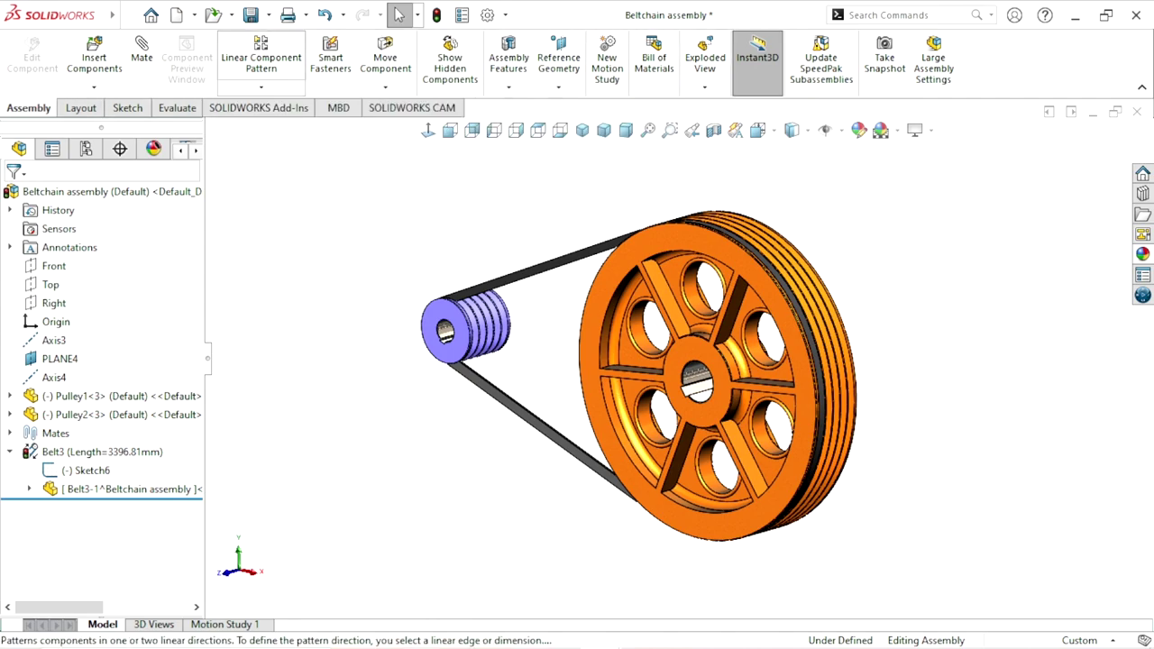
# Step: Start a Linear Component Pattern with Direction 1 along the Pulley2 bore edge
pyautogui.click(261, 86)
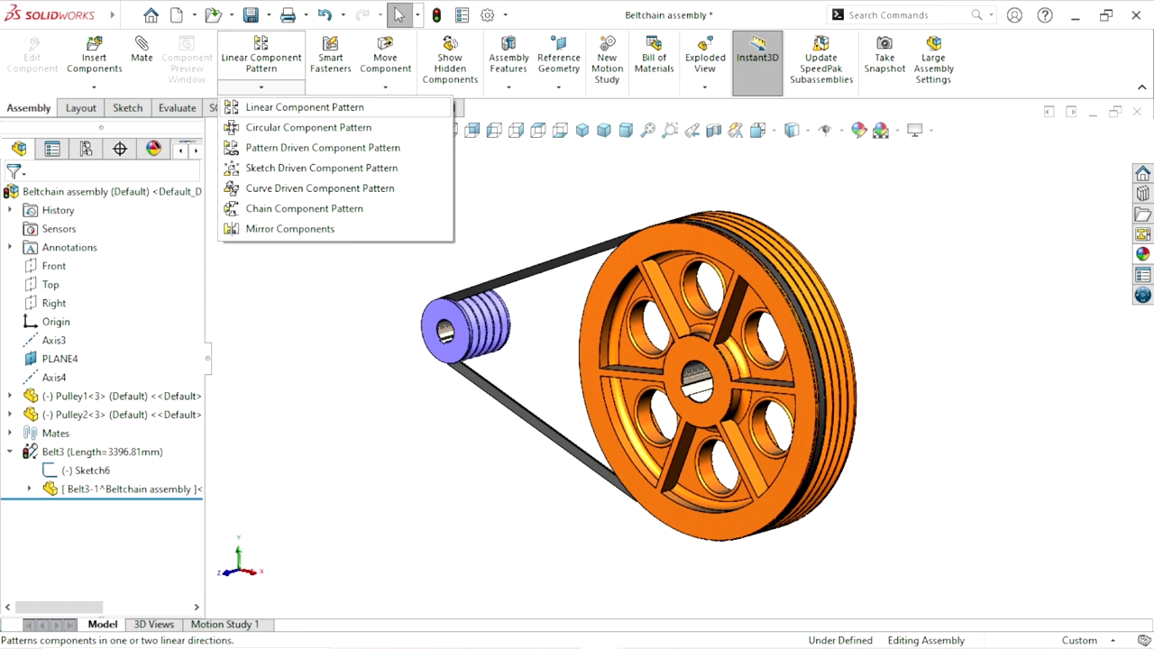
pyautogui.click(305, 106)
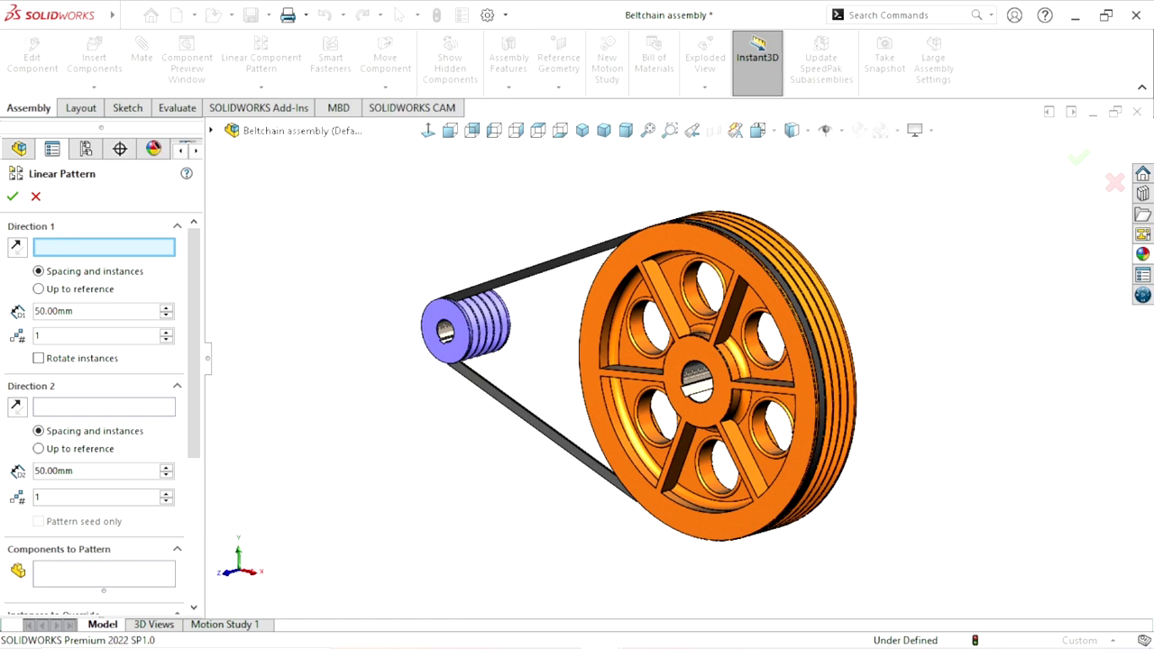
pyautogui.scroll(1, 756, 408)
pyautogui.scroll(-3, 756, 407)
pyautogui.scroll(-3, 756, 408)
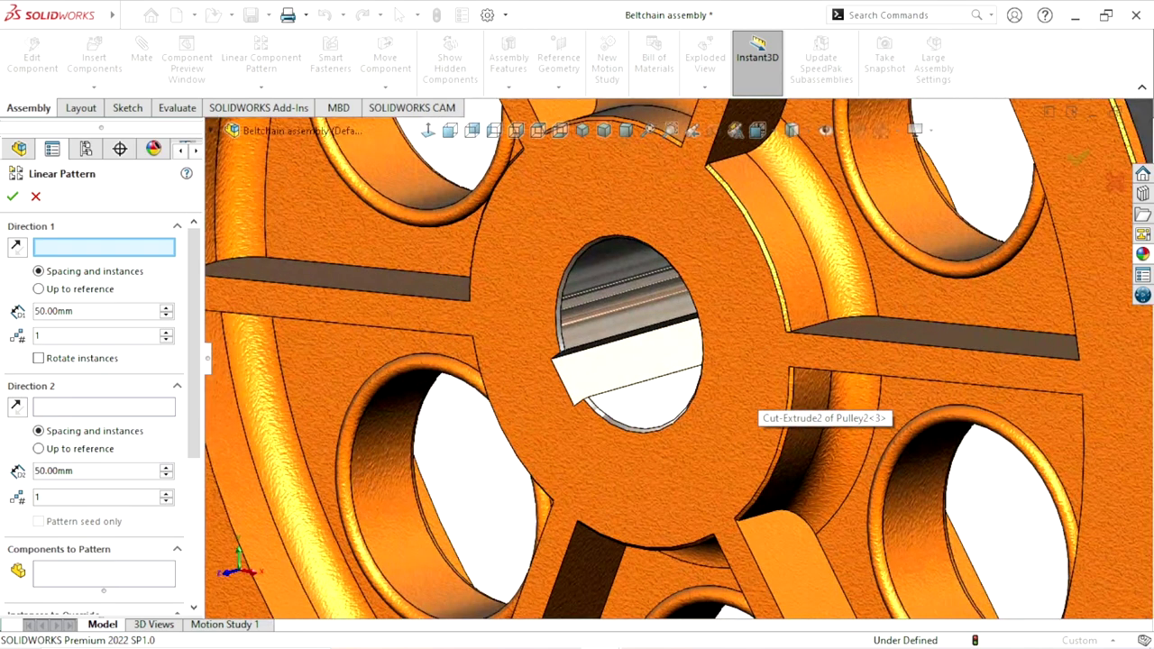
pyautogui.click(738, 301)
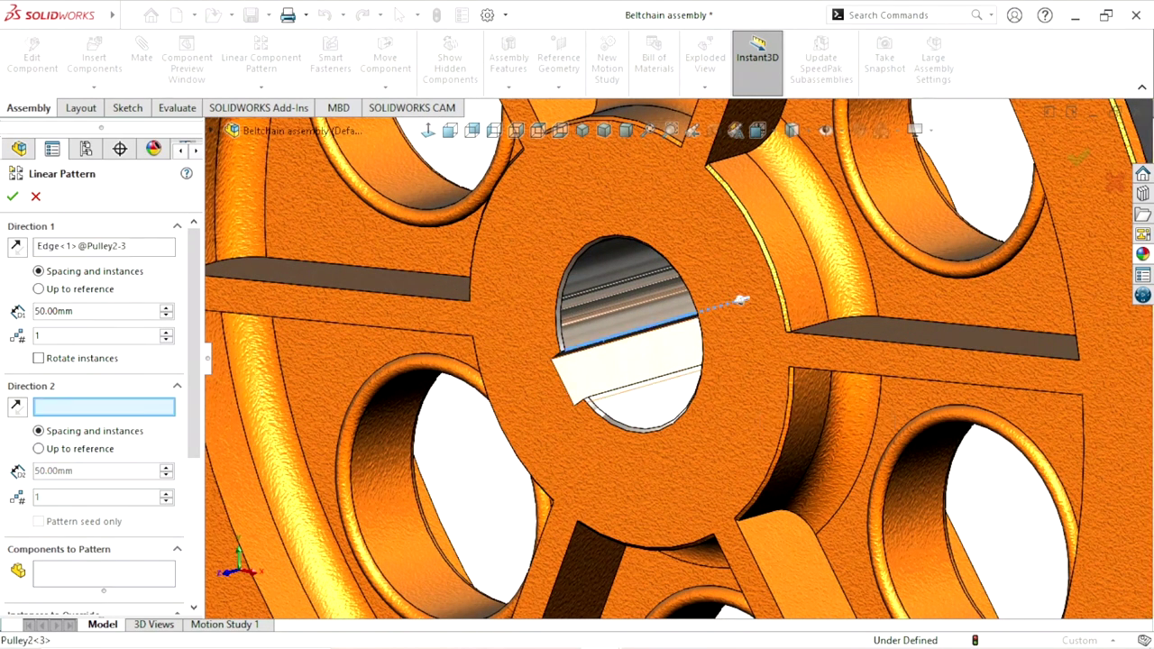
pyautogui.scroll(3, 741, 299)
pyautogui.scroll(1, 712, 324)
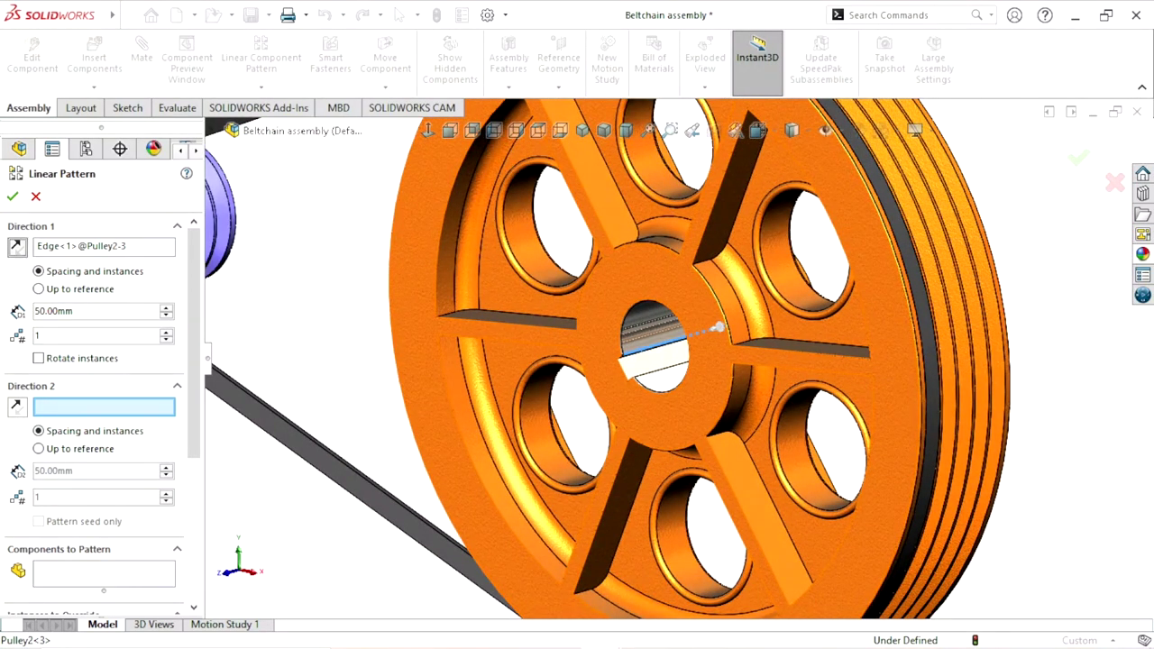
pyautogui.scroll(3, 685, 347)
pyautogui.scroll(1, 685, 348)
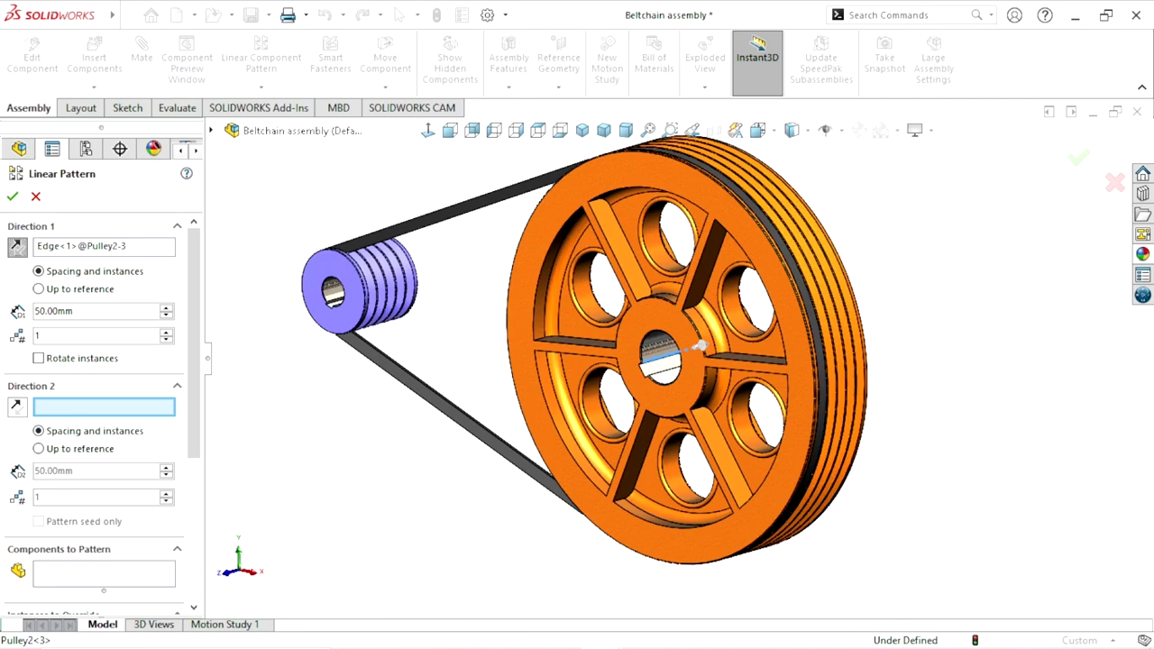
pyautogui.click(104, 574)
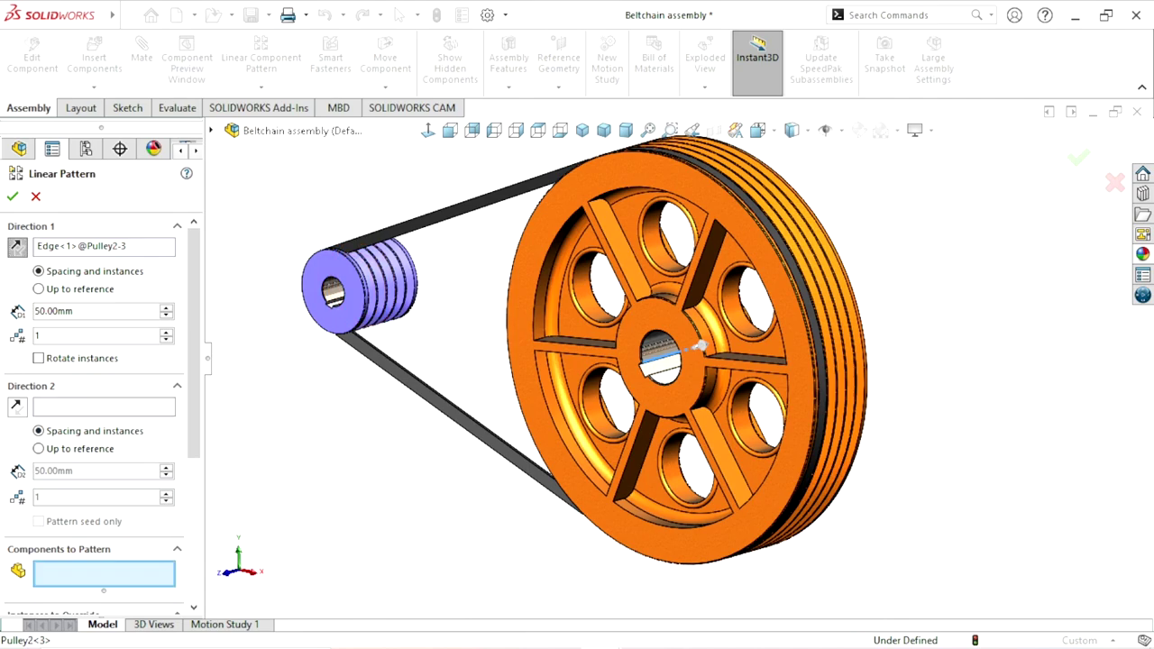
# Step: Choose belt Belt3-1 as the component to pattern and orbit to view the whole drive
pyautogui.click(460, 419)
pyautogui.keyDown('ctrl'); pyautogui.moveTo(698, 346); pyautogui.dragTo(739, 357, button='middle'); pyautogui.keyUp('ctrl')
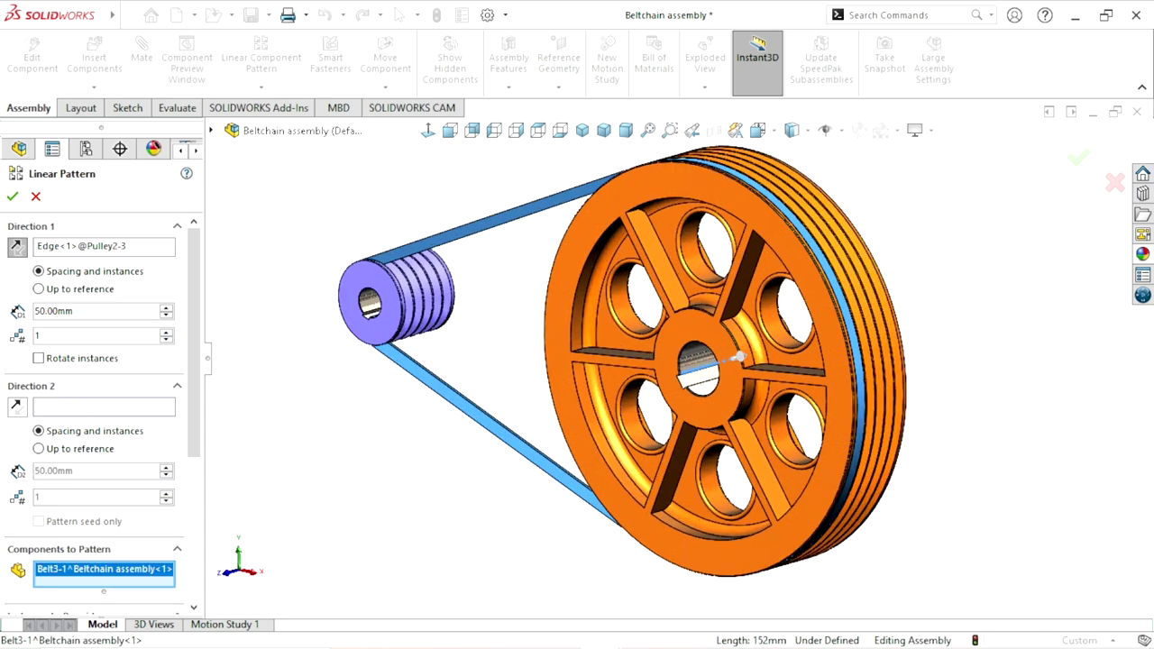
pyautogui.click(74, 310)
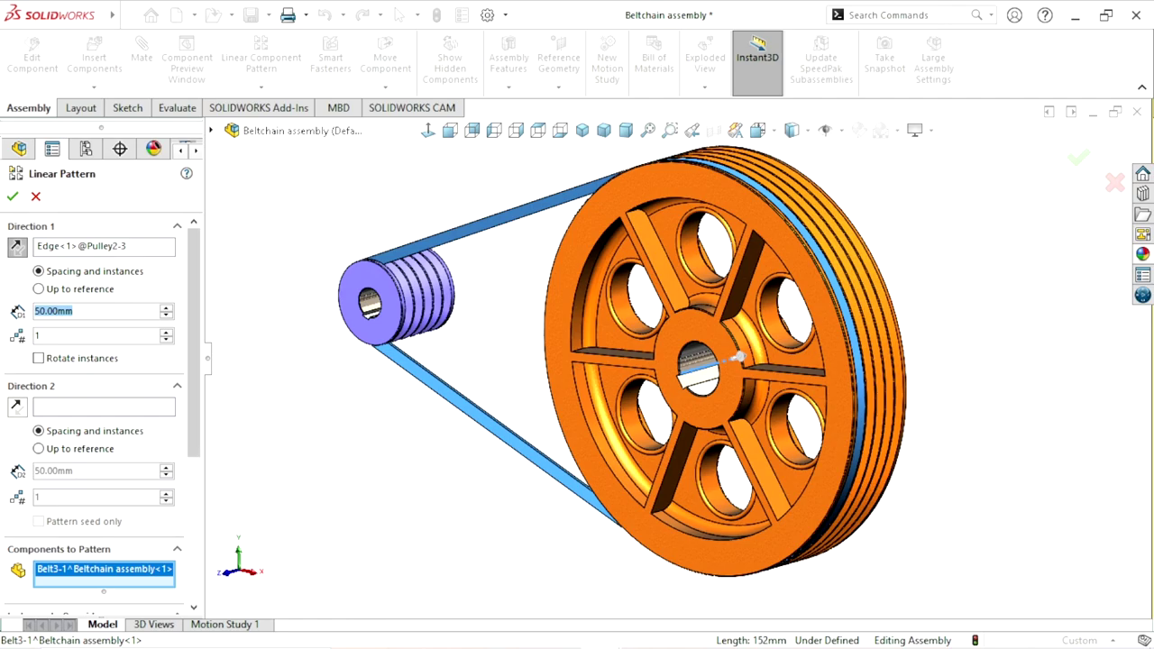
pyautogui.scroll(-2, 879, 158)
pyautogui.scroll(-2, 879, 158)
pyautogui.moveTo(811, 306); pyautogui.dragTo(694, 311, button='middle')
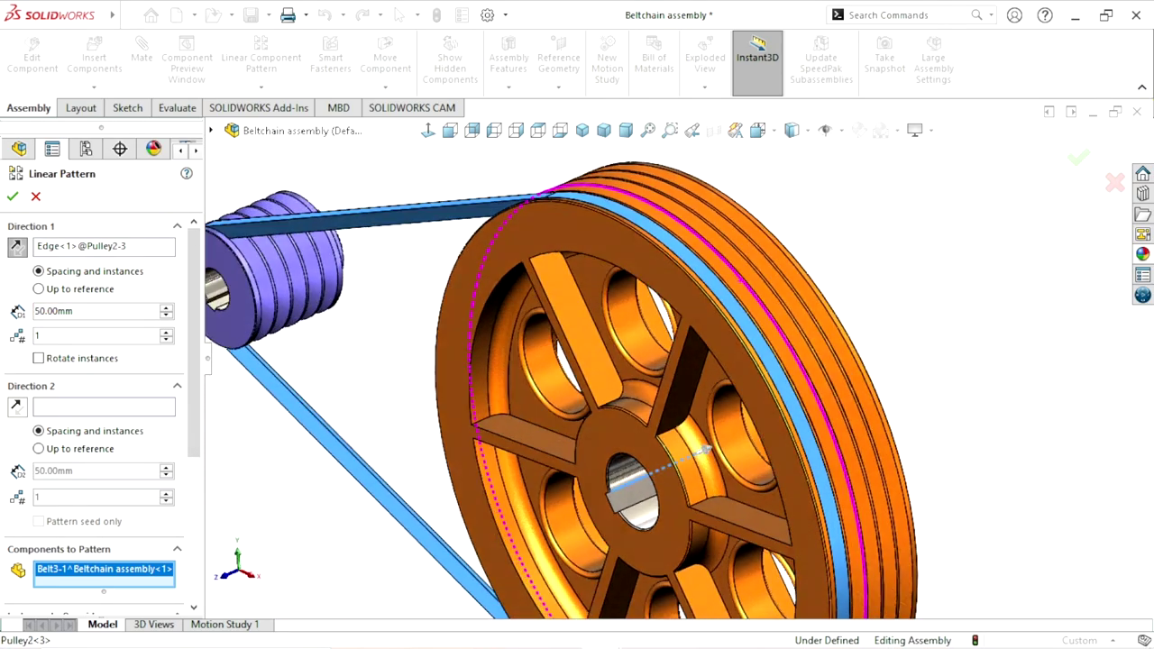
pyautogui.scroll(1, 694, 312)
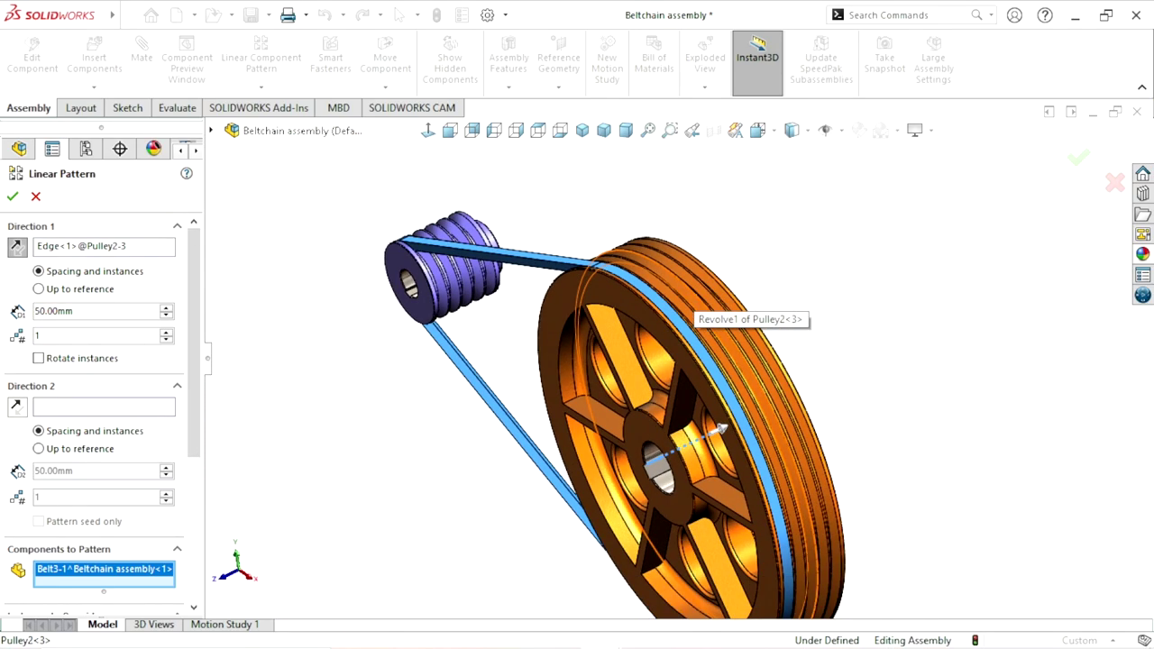
pyautogui.scroll(-2, 695, 311)
pyautogui.scroll(-2, 695, 311)
pyautogui.scroll(3, 695, 311)
pyautogui.scroll(2, 695, 311)
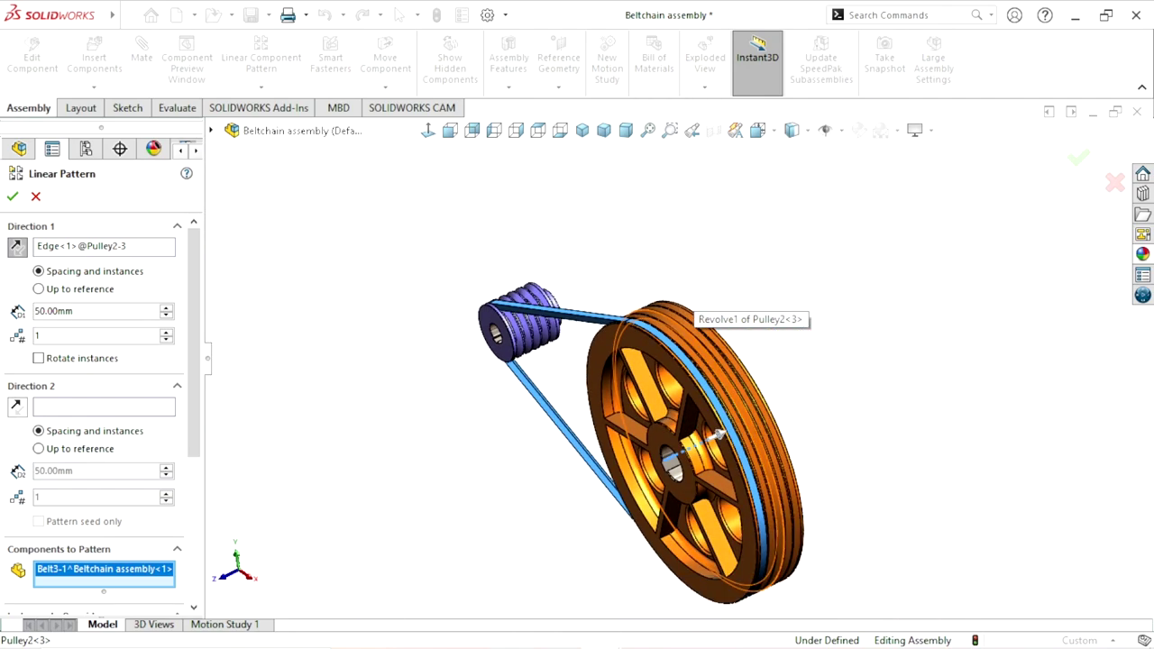
pyautogui.moveTo(694, 311); pyautogui.dragTo(685, 270, button='middle')
pyautogui.scroll(1, 640, 216)
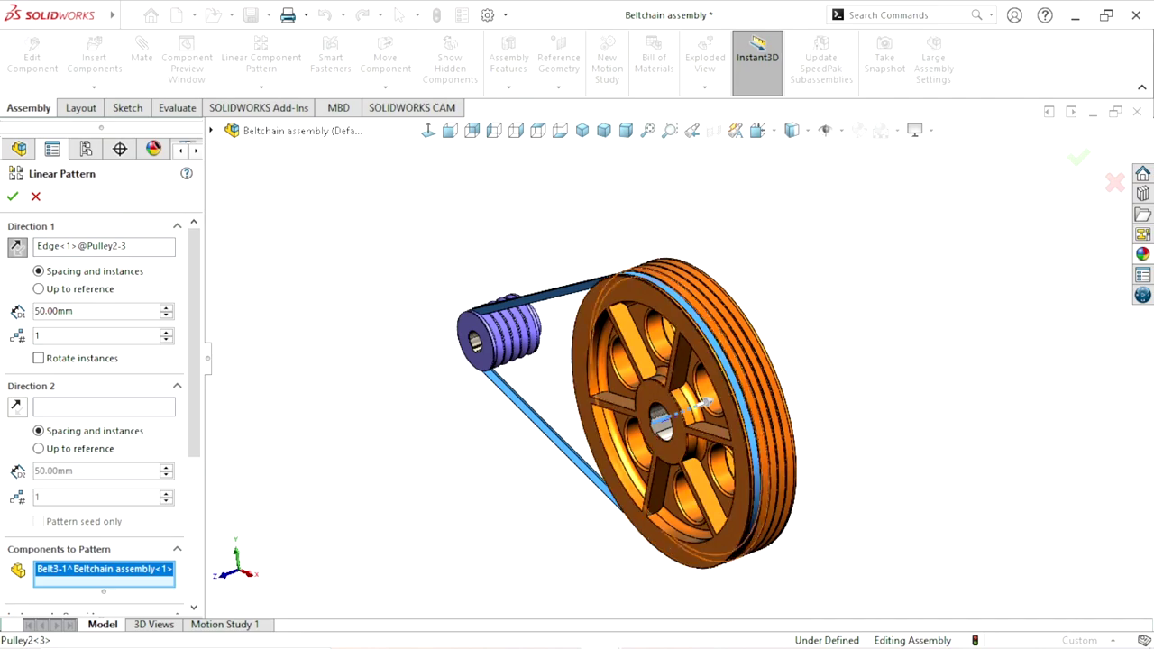
# Step: Set the pattern spacing to 24+4 (28 mm) and the instance count to 5
pyautogui.click(53, 310)
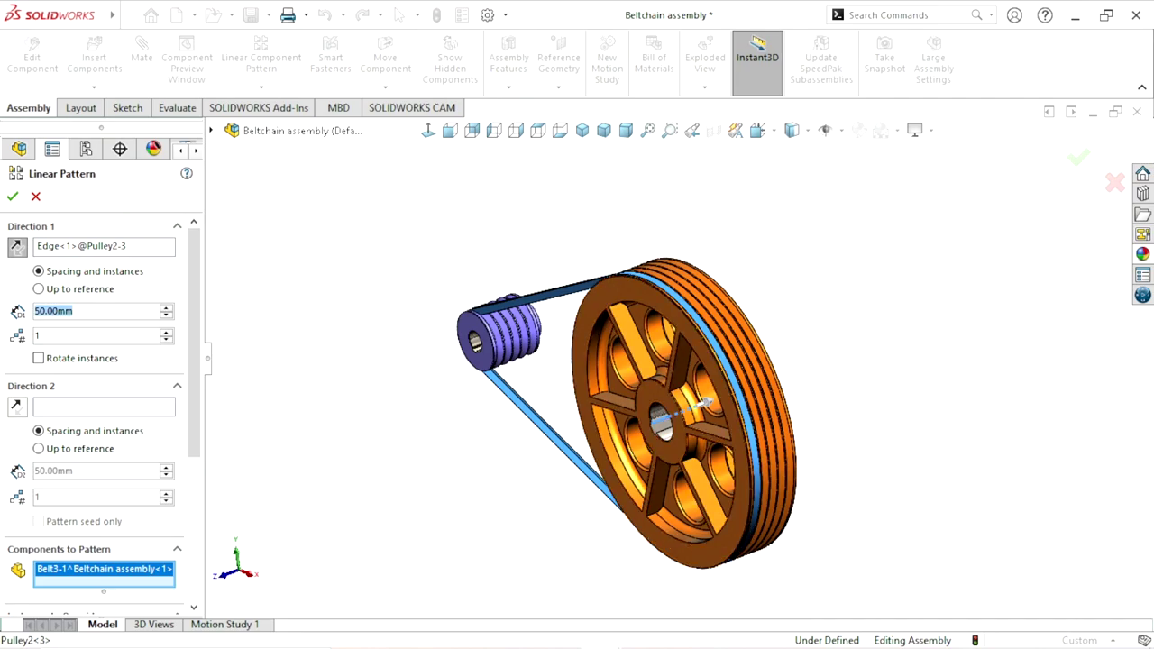
pyautogui.write('2')
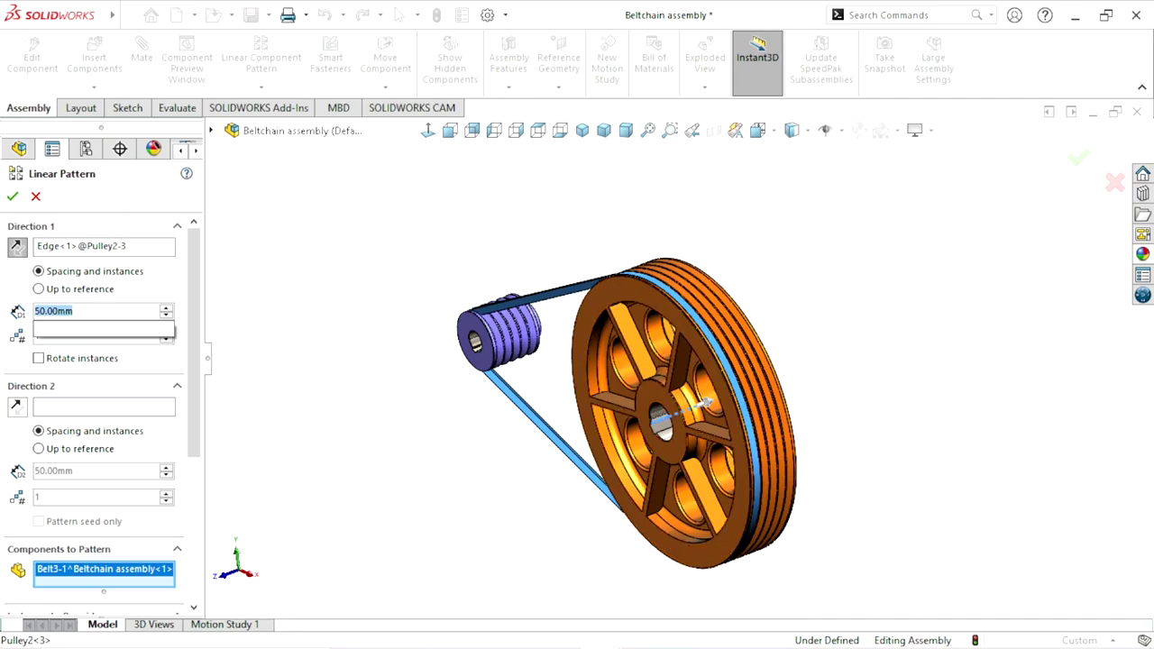
pyautogui.write('4')
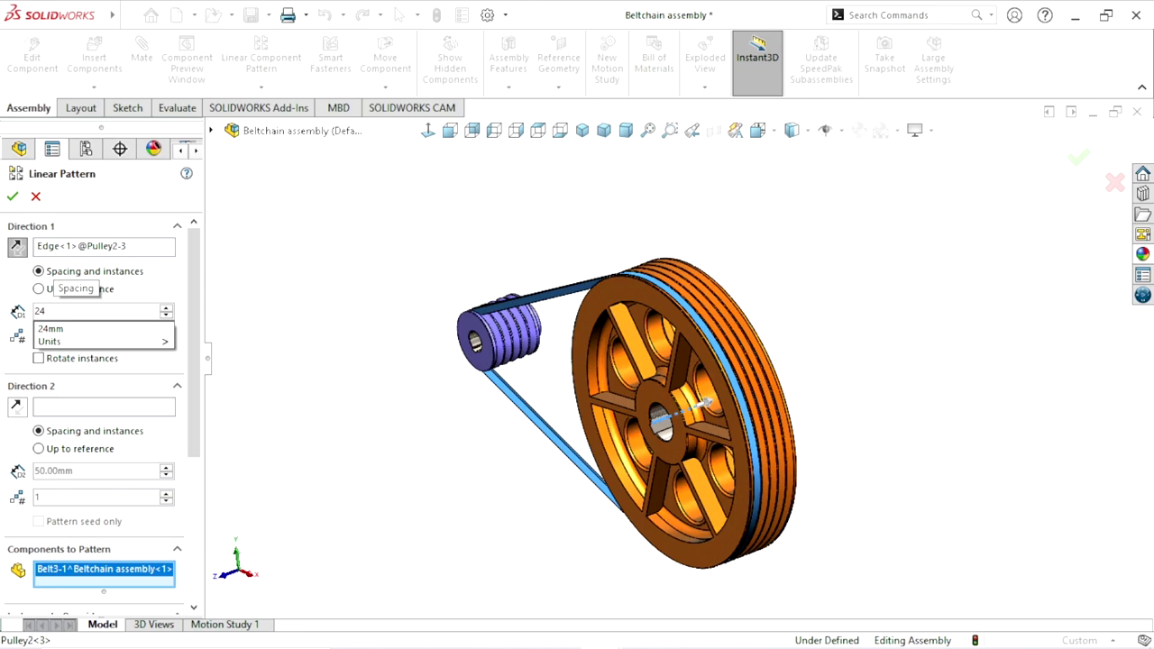
pyautogui.write('+')
pyautogui.write('4')
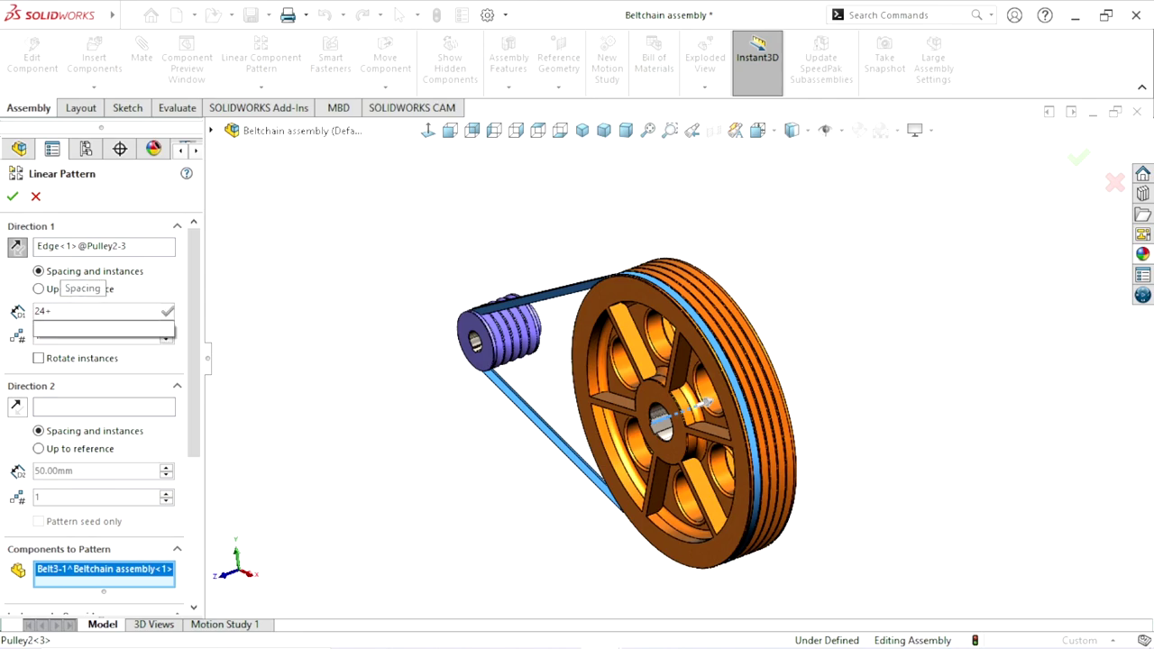
pyautogui.press('Return')
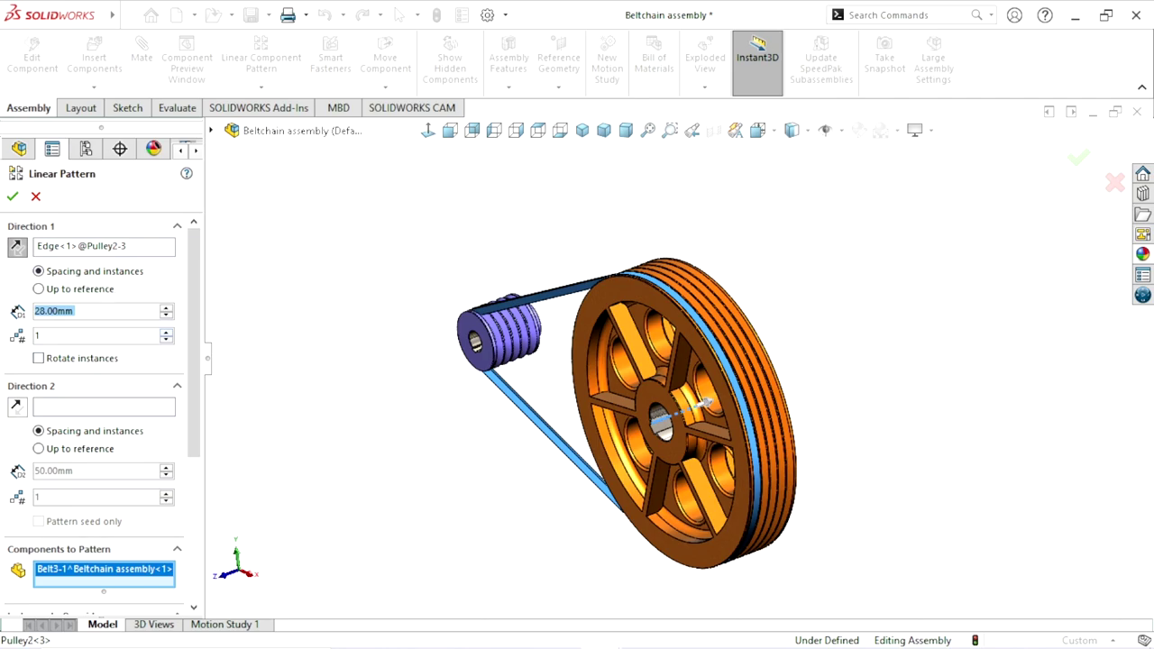
pyautogui.press('Tab')
pyautogui.write('2')
pyautogui.press('Return')
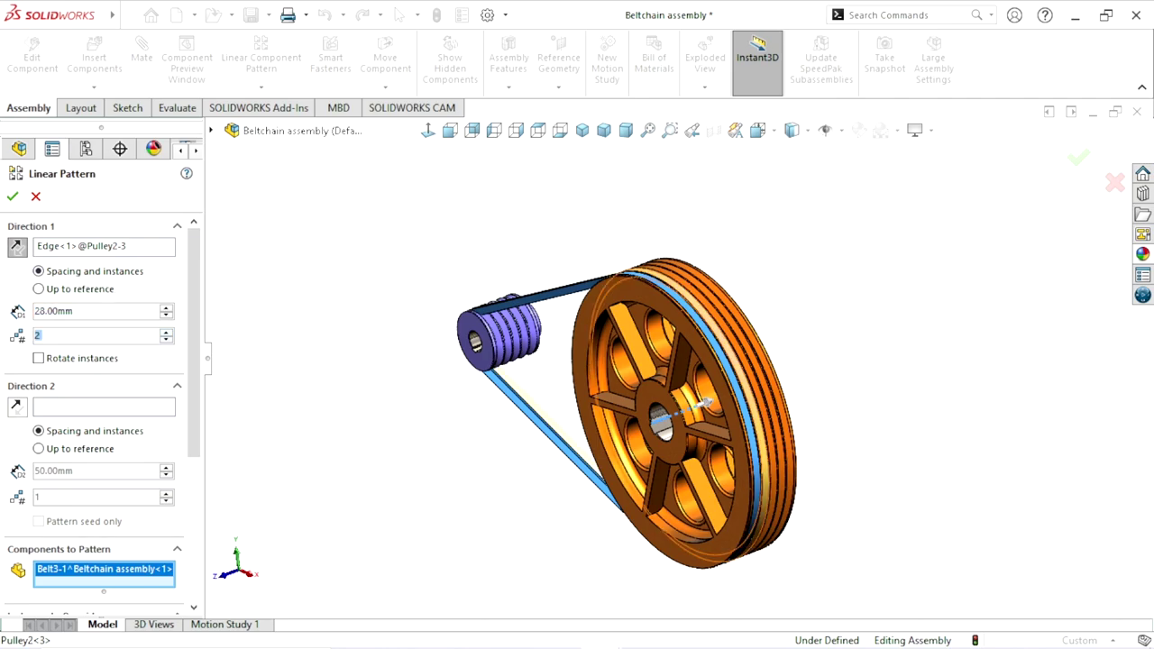
pyautogui.scroll(-3, 681, 346)
pyautogui.scroll(1, 681, 346)
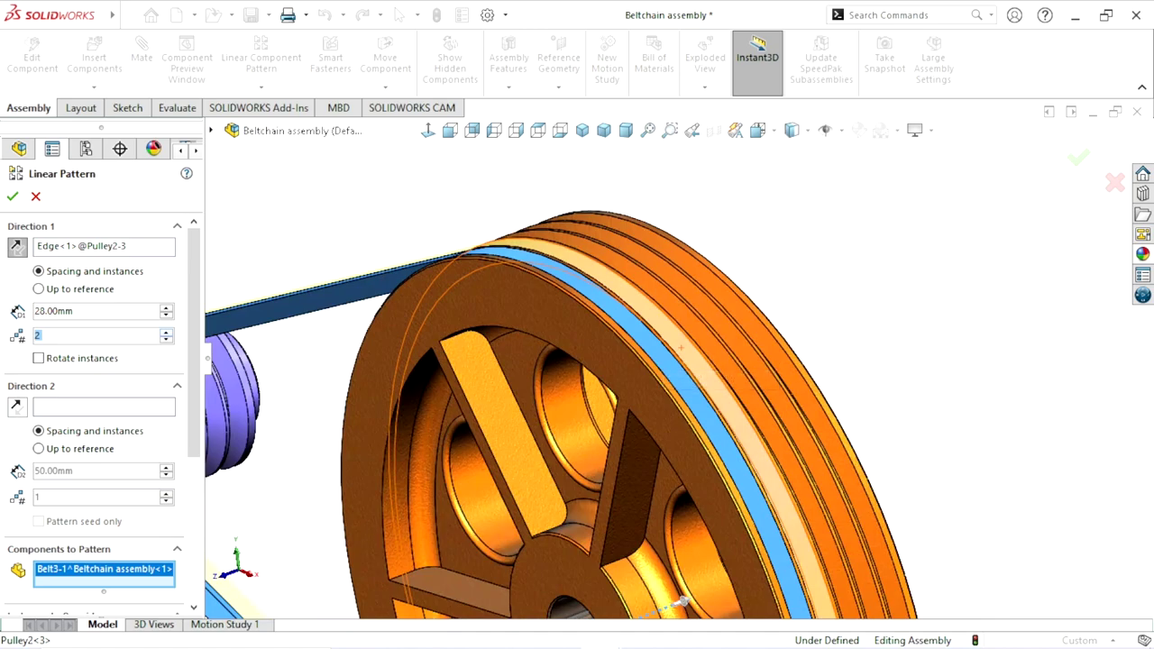
pyautogui.press('Up')
pyautogui.press('Up')
pyautogui.press('Up')
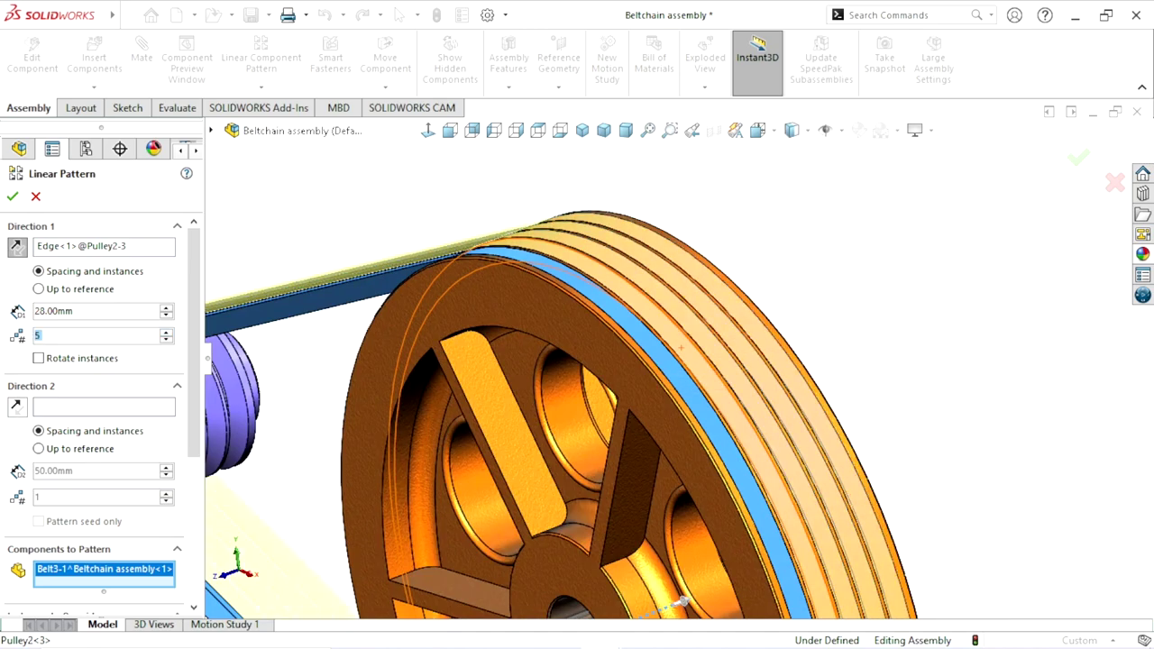
# Step: Confirm the five-belt LocalLPattern1 and orbit around to inspect the belts on both pulleys
pyautogui.press('Return')
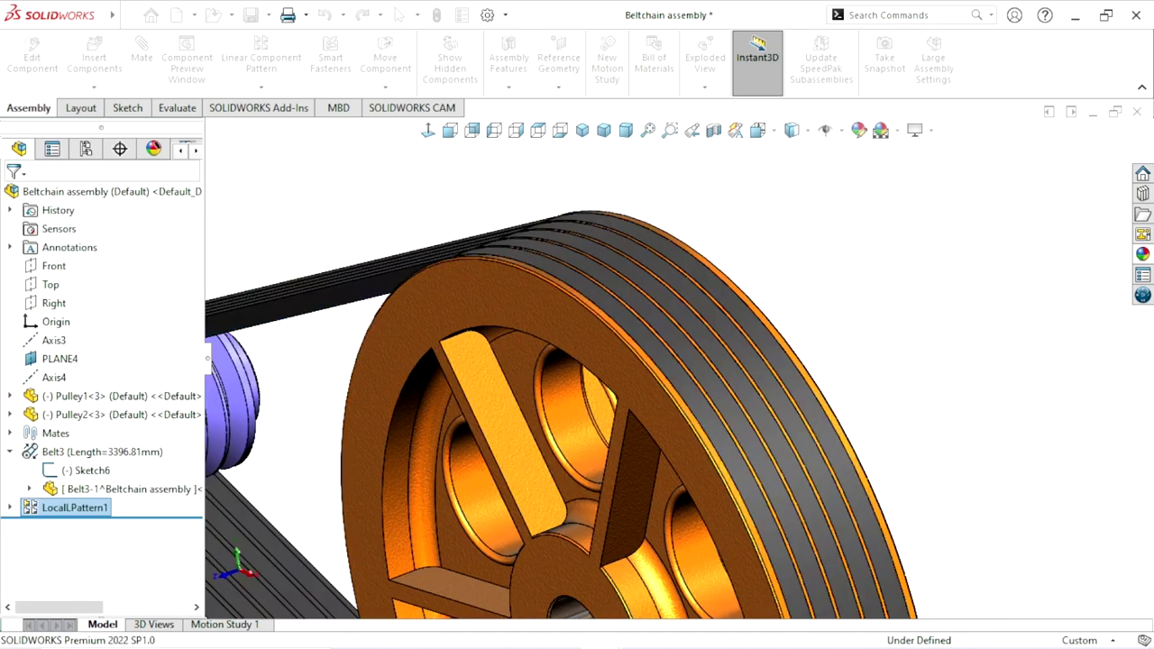
pyautogui.scroll(5, 646, 497)
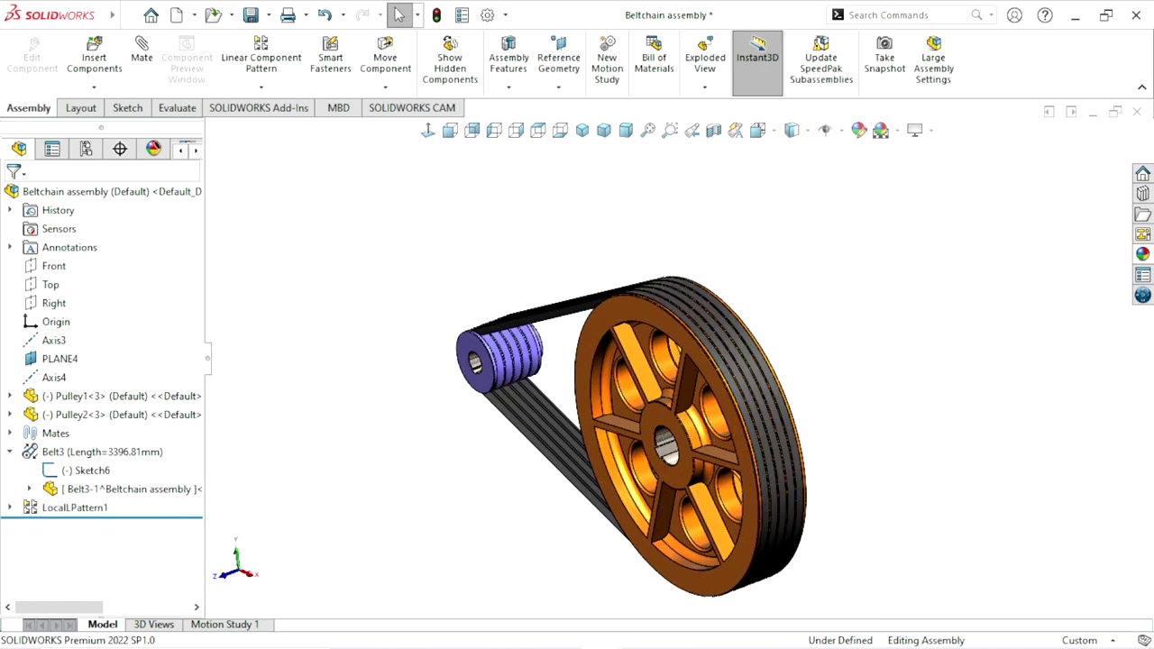
pyautogui.moveTo(646, 497); pyautogui.dragTo(613, 433, button='middle')
pyautogui.scroll(-5, 541, 345)
pyautogui.scroll(-2, 541, 345)
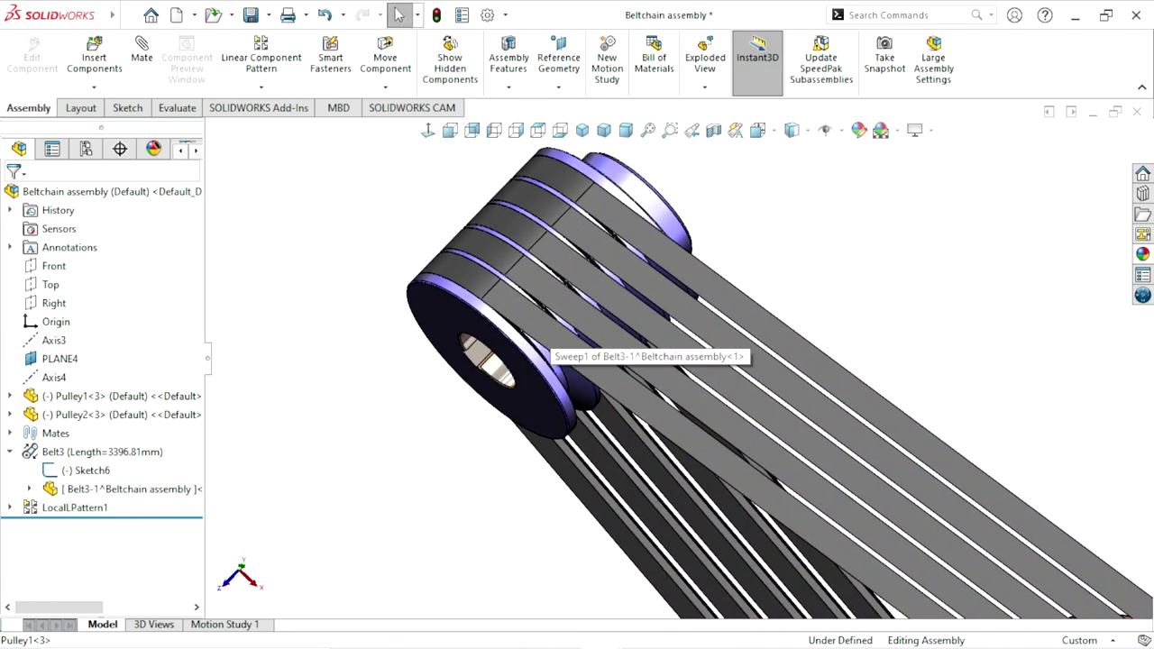
pyautogui.scroll(-1, 541, 344)
pyautogui.scroll(5, 541, 344)
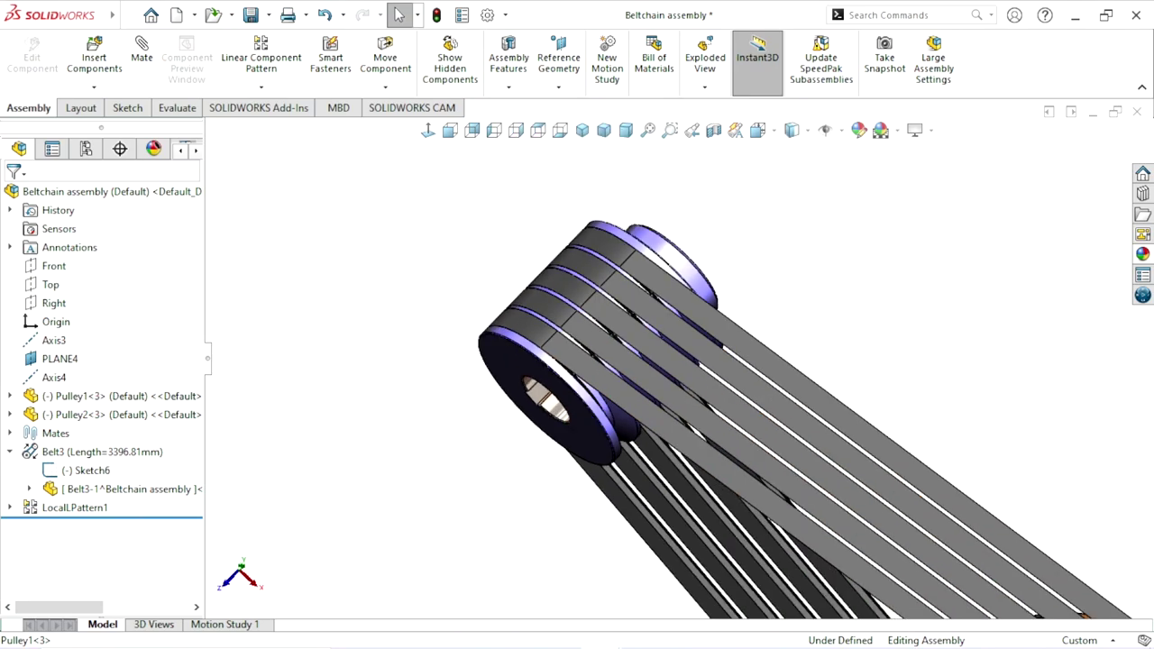
pyautogui.moveTo(541, 344); pyautogui.dragTo(631, 378, button='middle')
pyautogui.scroll(3, 631, 379)
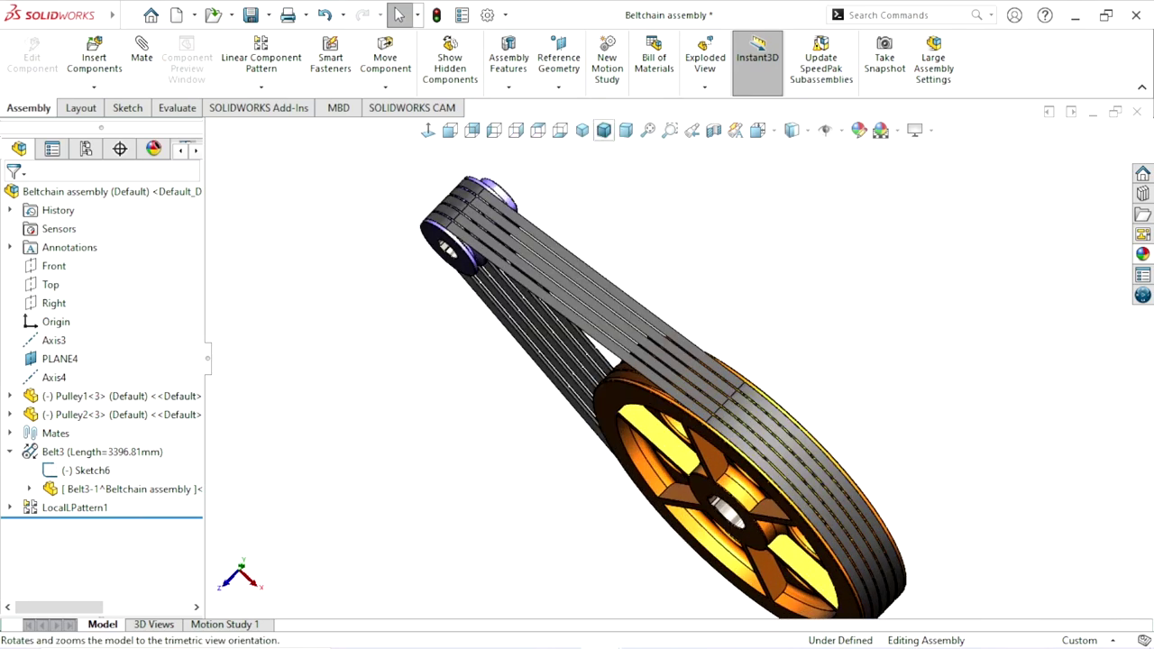
# Step: Set the view to isometric then trimetric and open the Motion Study 1 timeline
pyautogui.click(581, 130)
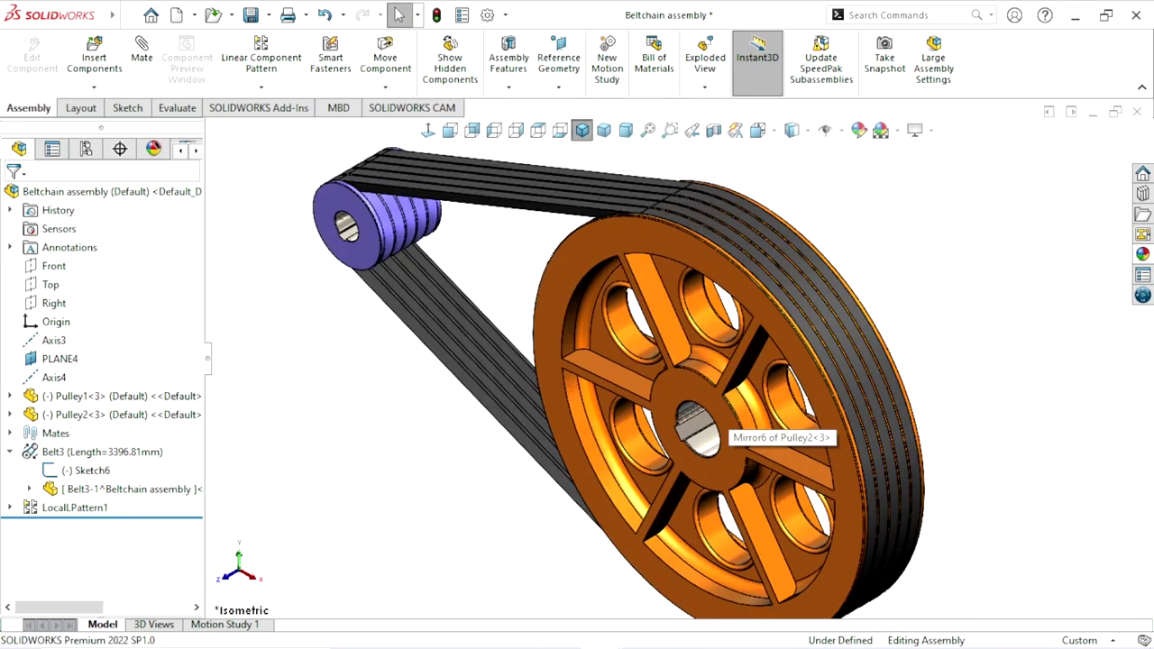
pyautogui.click(603, 130)
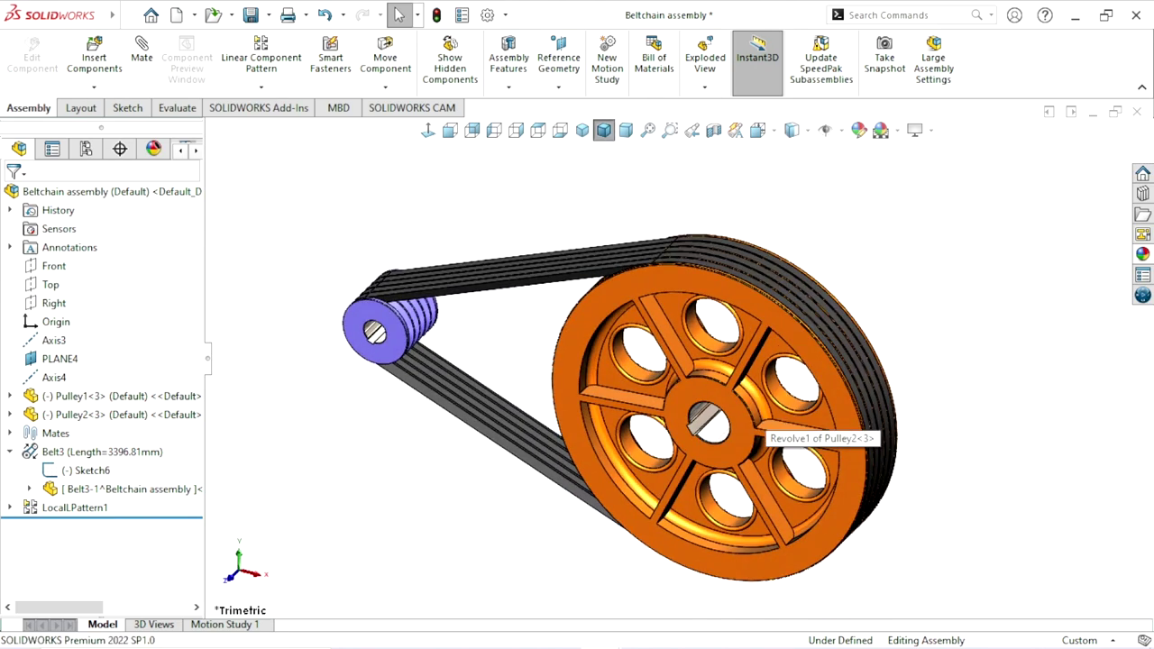
pyautogui.scroll(-2, 771, 505)
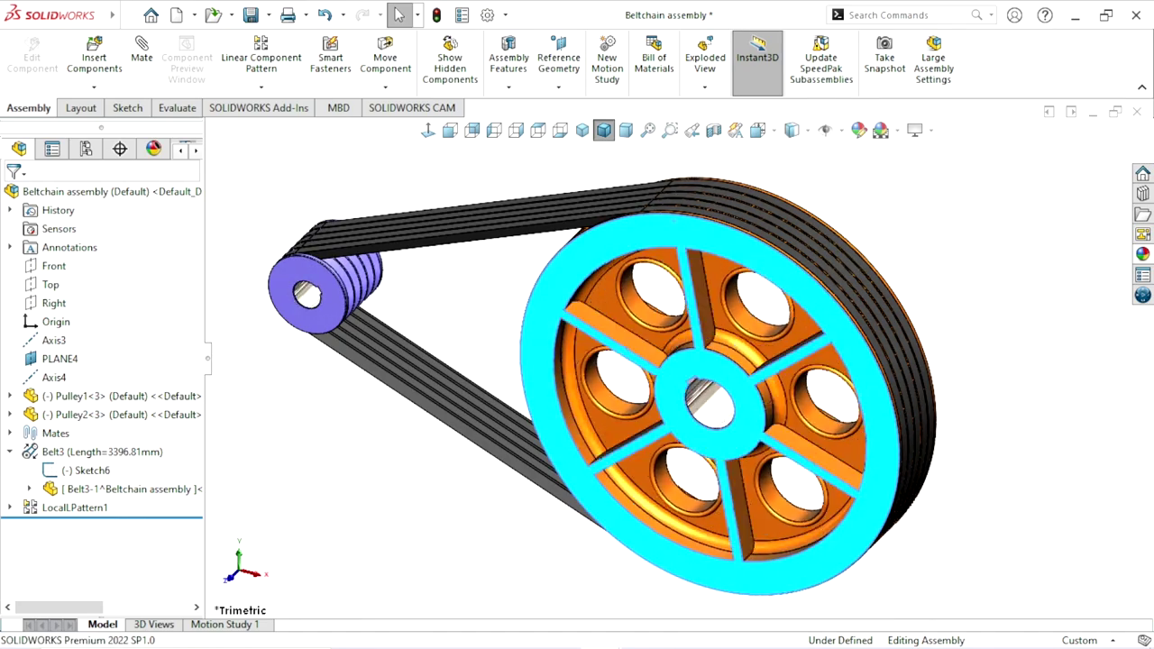
pyautogui.click(122, 414)
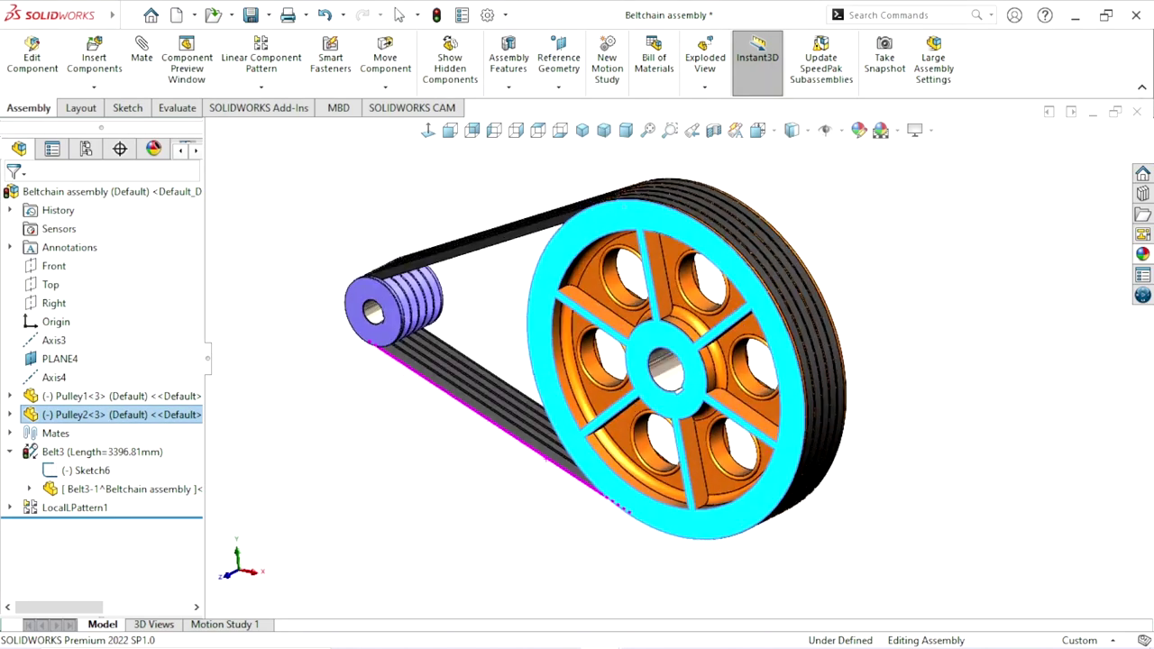
pyautogui.press('Escape')
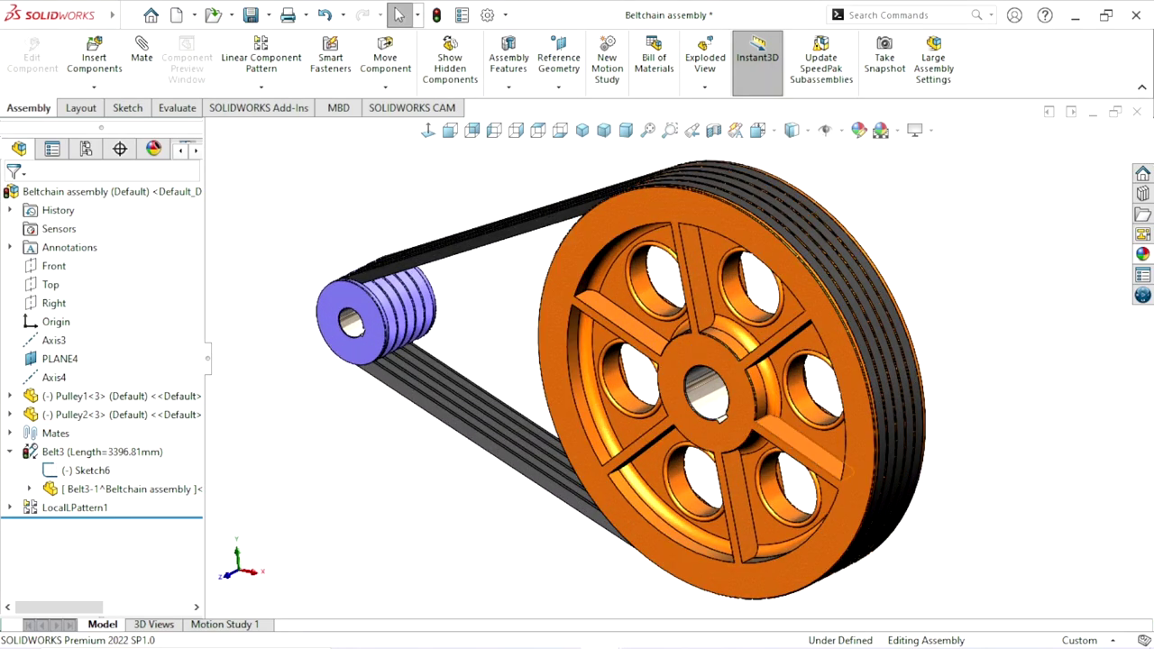
pyautogui.scroll(-2, 599, 374)
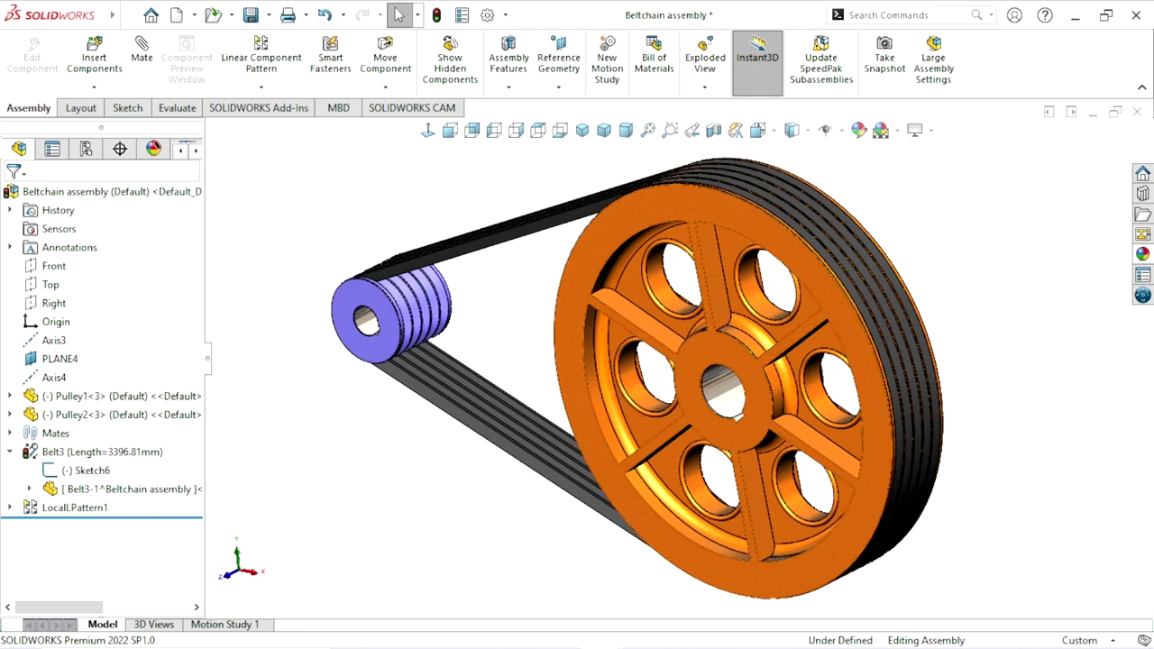
pyautogui.scroll(1, 748, 413)
pyautogui.scroll(-1, 748, 413)
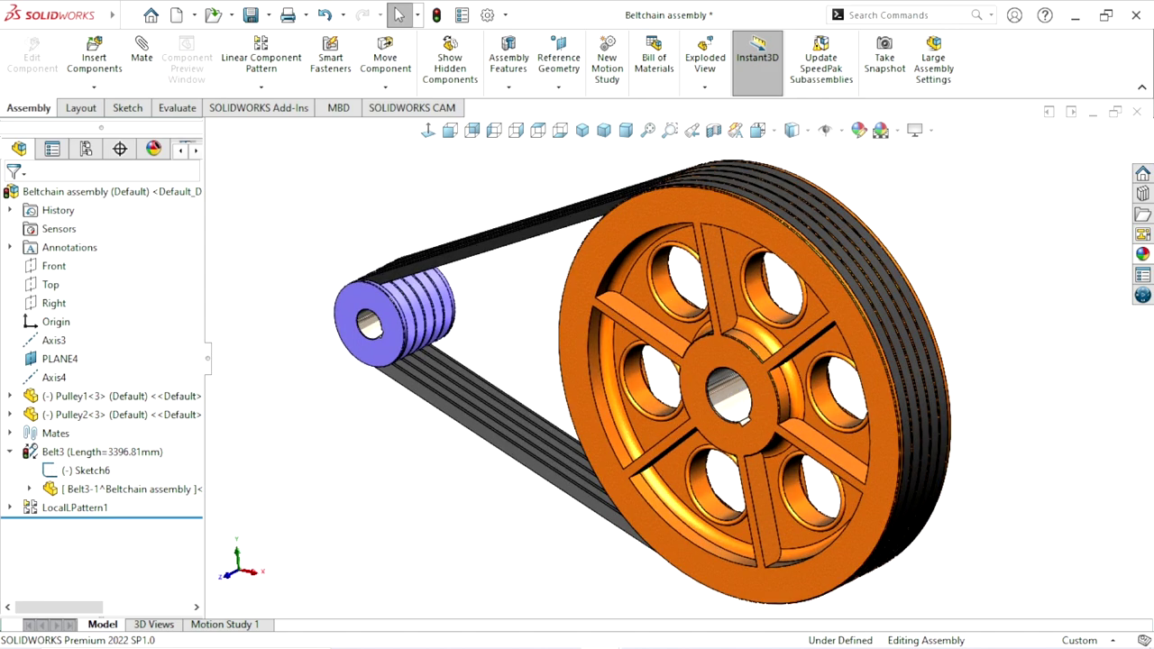
pyautogui.click(225, 624)
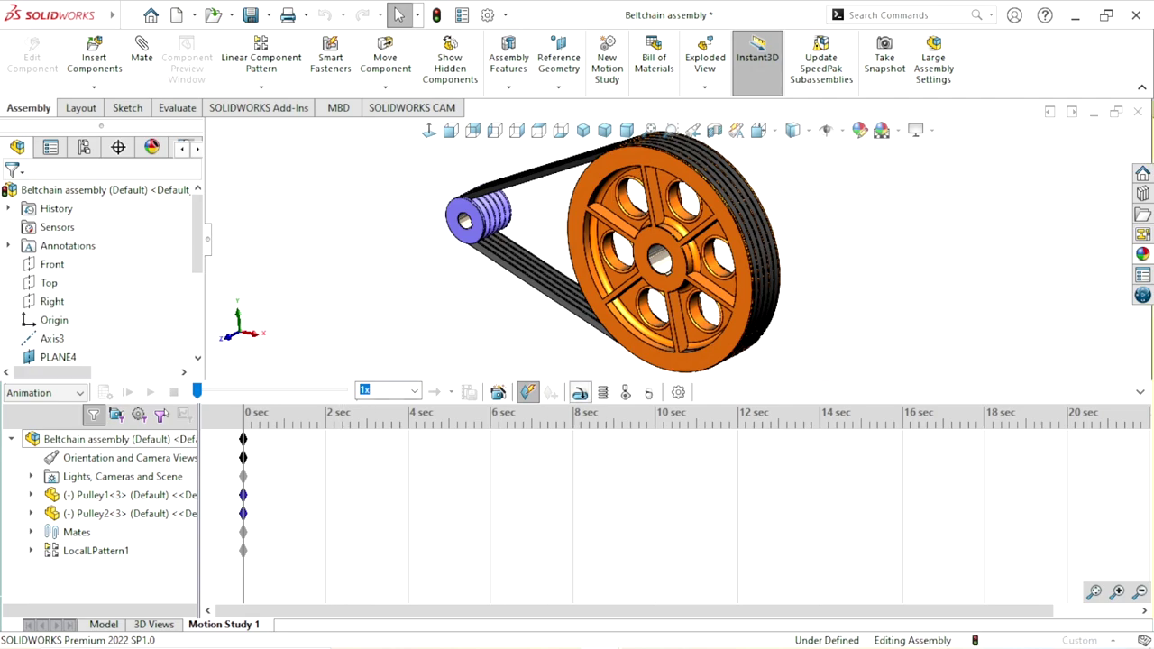
# Step: Add RotaryMotor1 on Pulley1's bore face, spinning the small pulley at 100 RPM
pyautogui.click(528, 392)
pyautogui.scroll(-5, 505, 253)
pyautogui.scroll(-5, 505, 253)
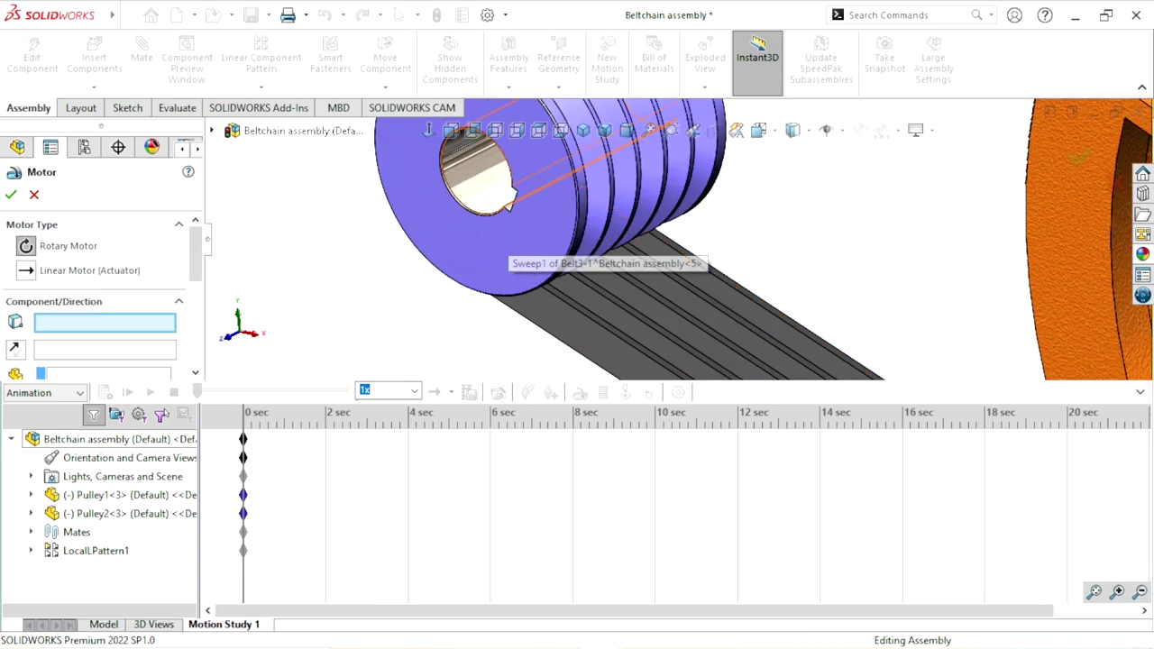
pyautogui.click(492, 194)
pyautogui.scroll(2, 722, 239)
pyautogui.scroll(1, 721, 239)
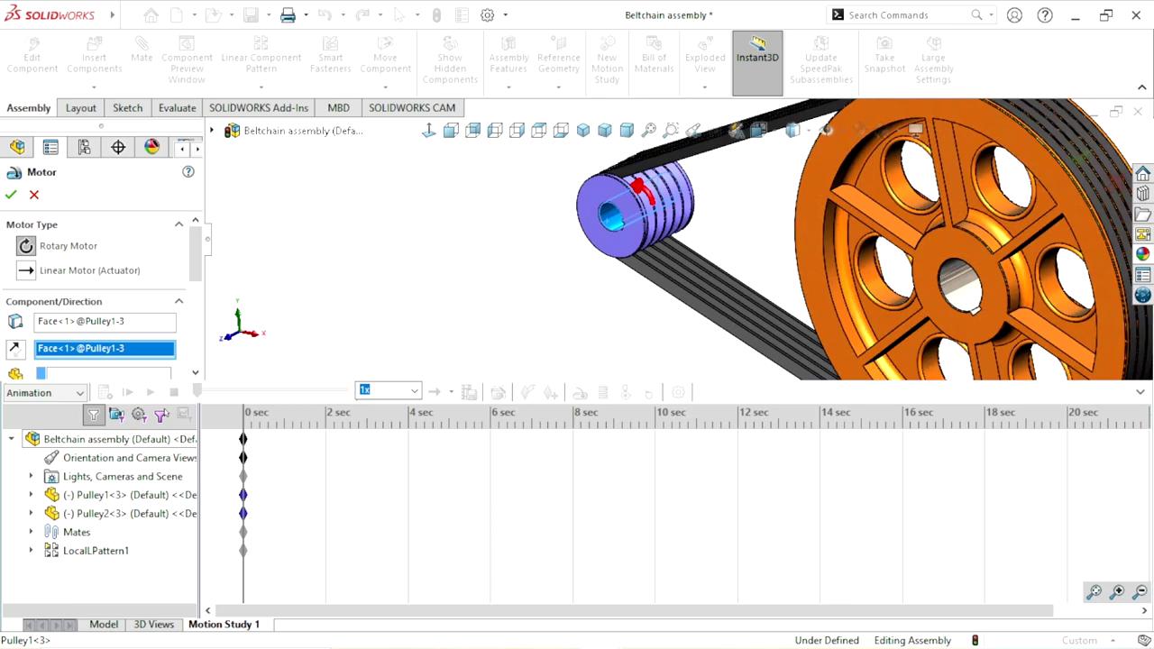
pyautogui.scroll(-1, 721, 239)
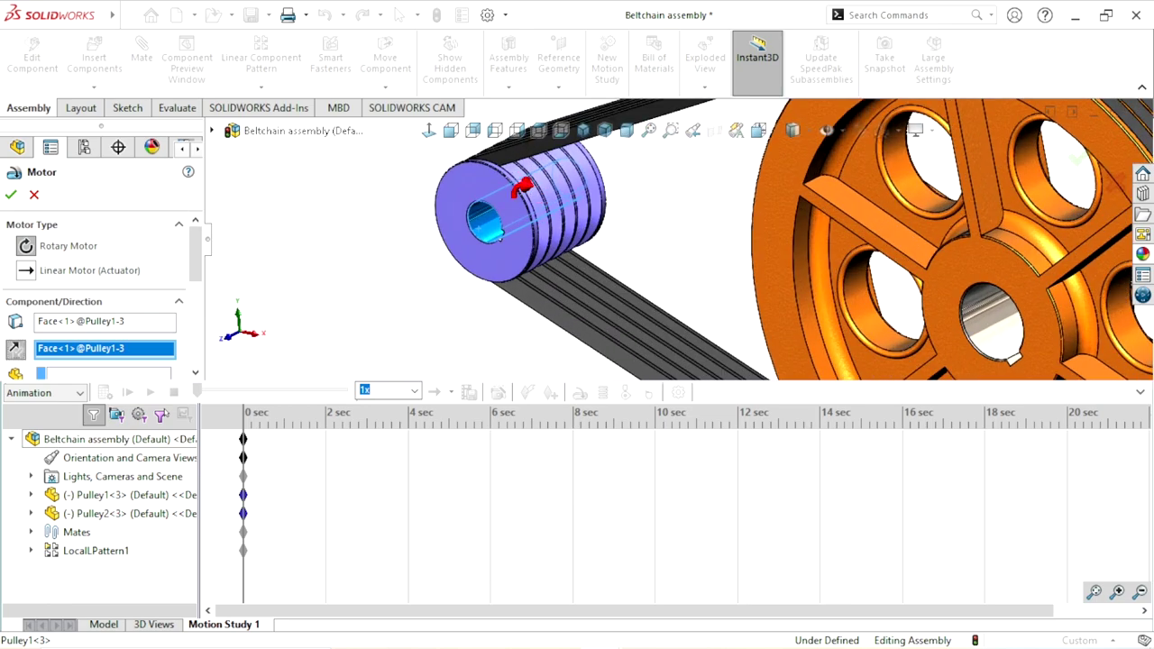
pyautogui.scroll(-5, 99, 288)
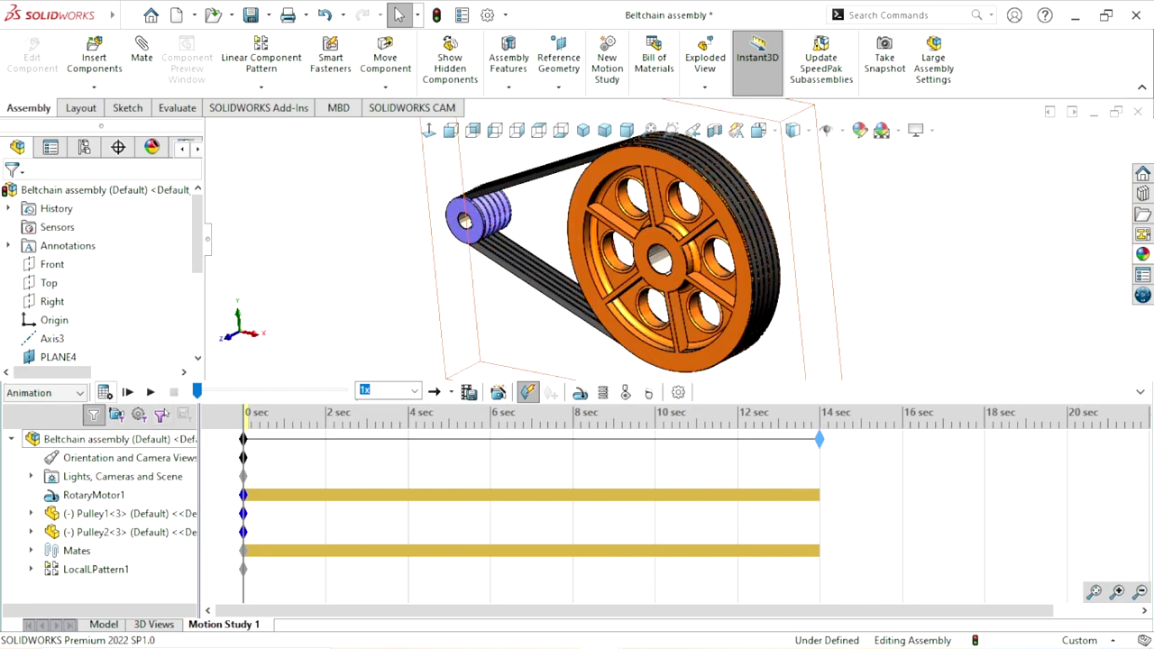
# Step: Calculate the 14-second motion study, collapse the timeline, and play the belt-drive animation
pyautogui.click(528, 392)
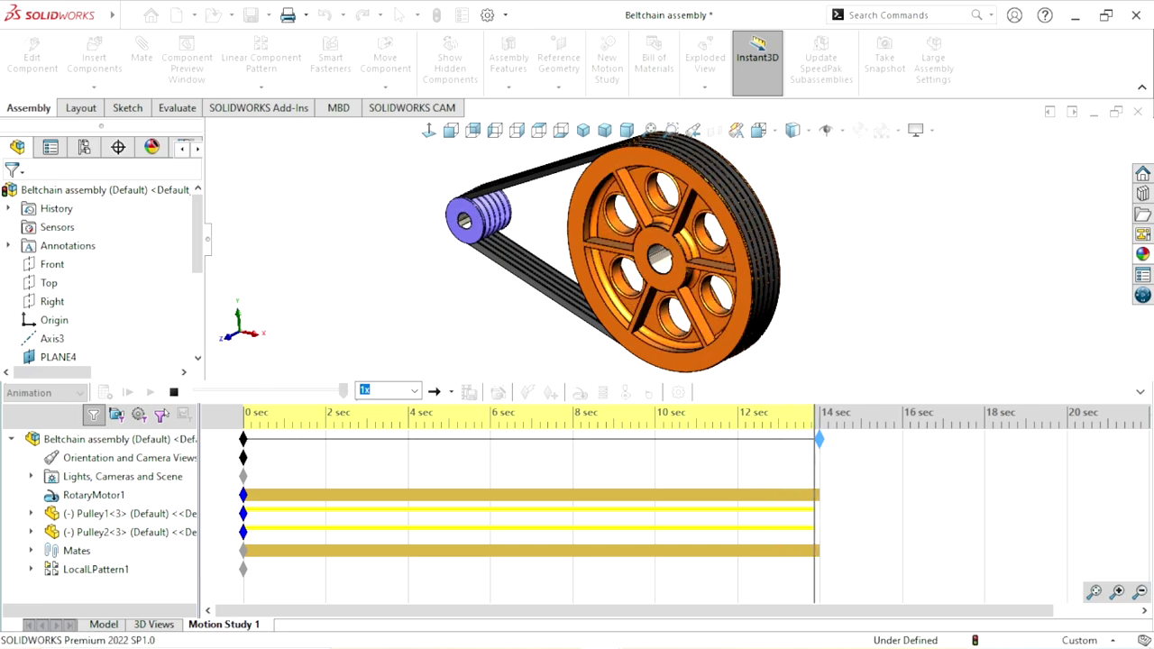
pyautogui.click(1141, 392)
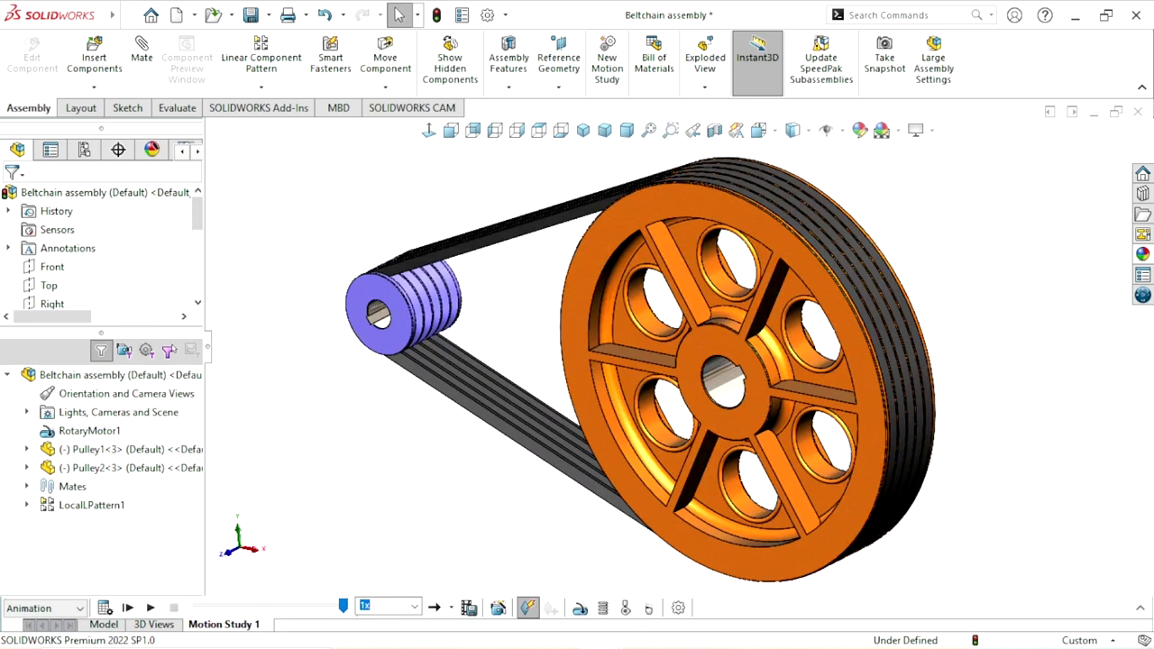
pyautogui.click(150, 608)
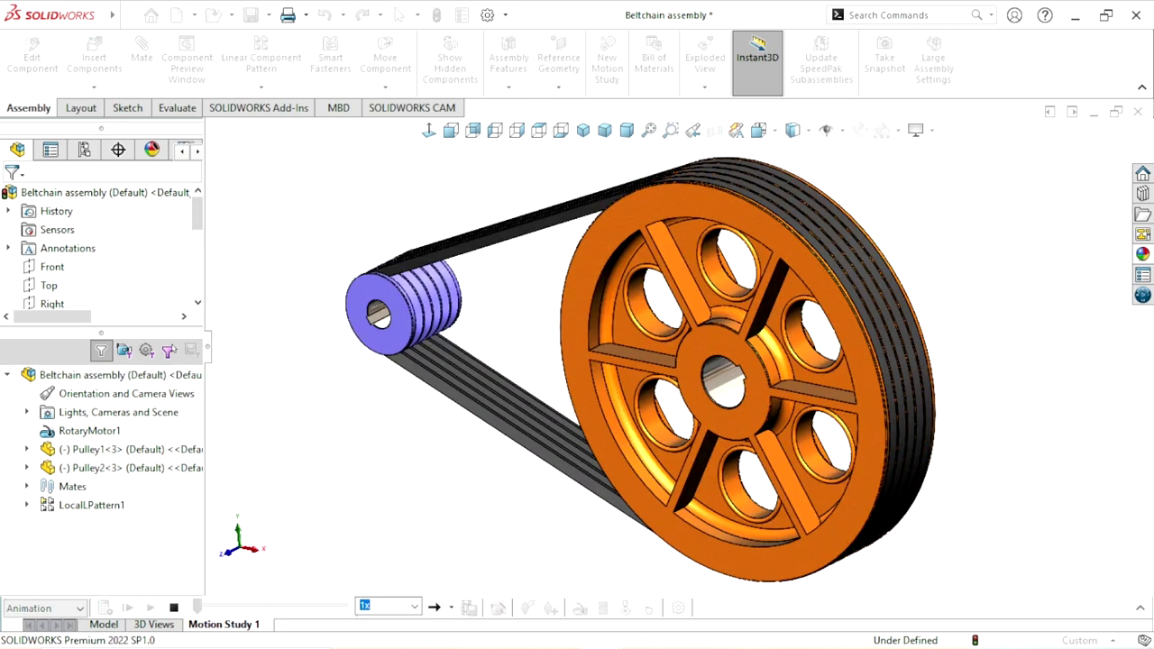